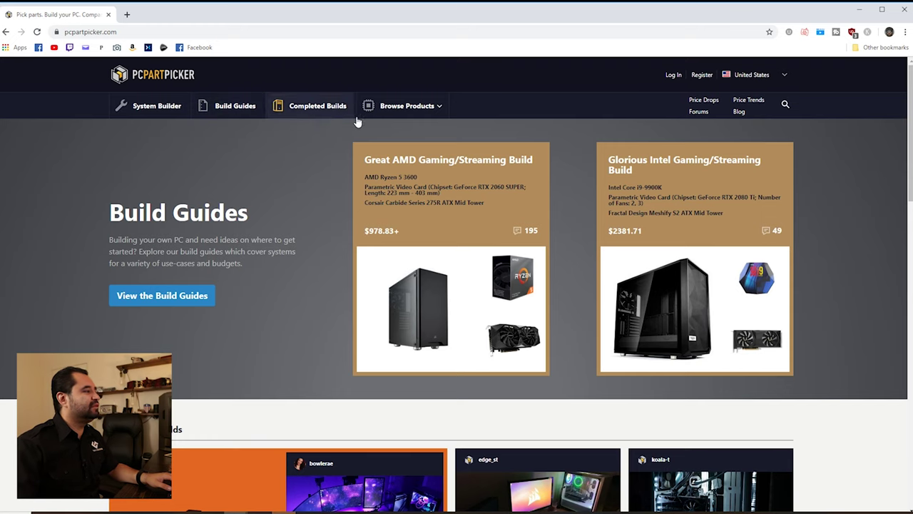
Step: Open the Browse Products menu listing CPU, cooler, motherboard, memory and other categories
click(438, 106)
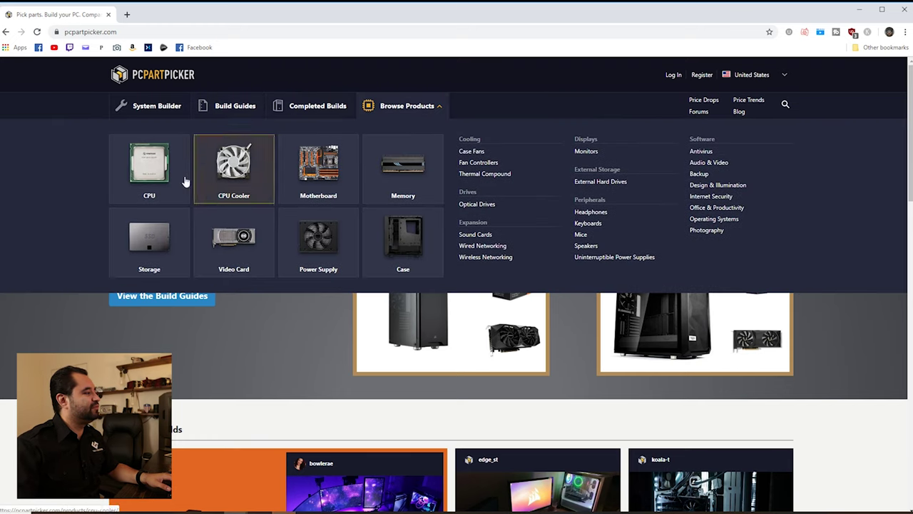
Step: Open the CPU product listing to find the AMD Ryzen 5 2600
click(161, 175)
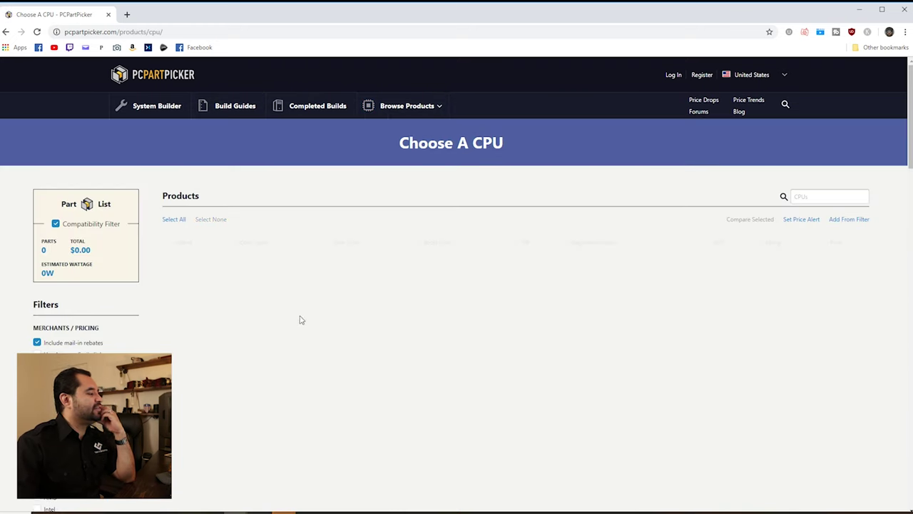
scroll(321, 252, down, 1)
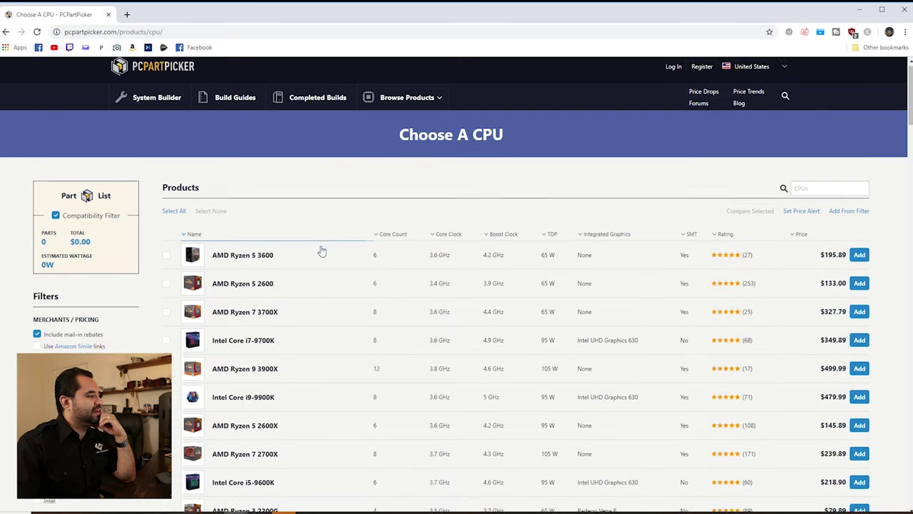
scroll(327, 244, up, 1)
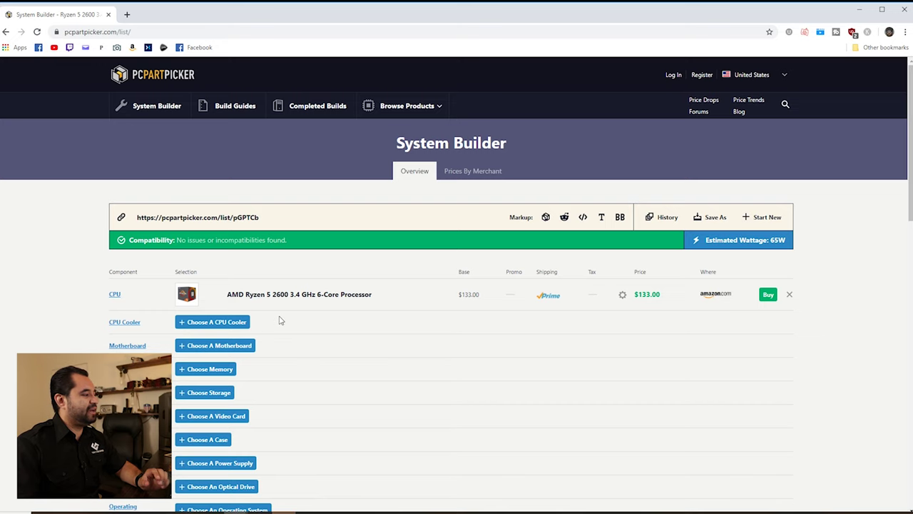
scroll(282, 319, down, 2)
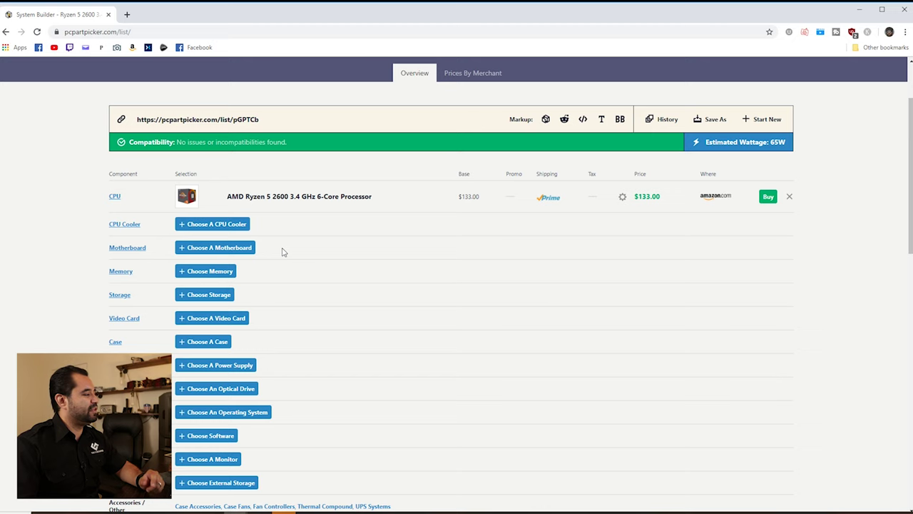
Step: List motherboards by price without mail-in rebates and open the ASRock Fatal1ty B450 Gaming K4
click(235, 248)
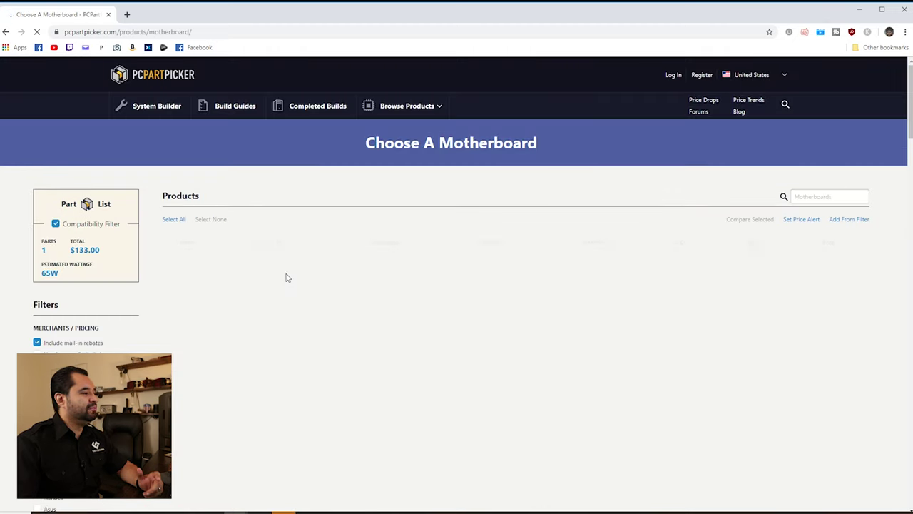
scroll(289, 278, down, 1)
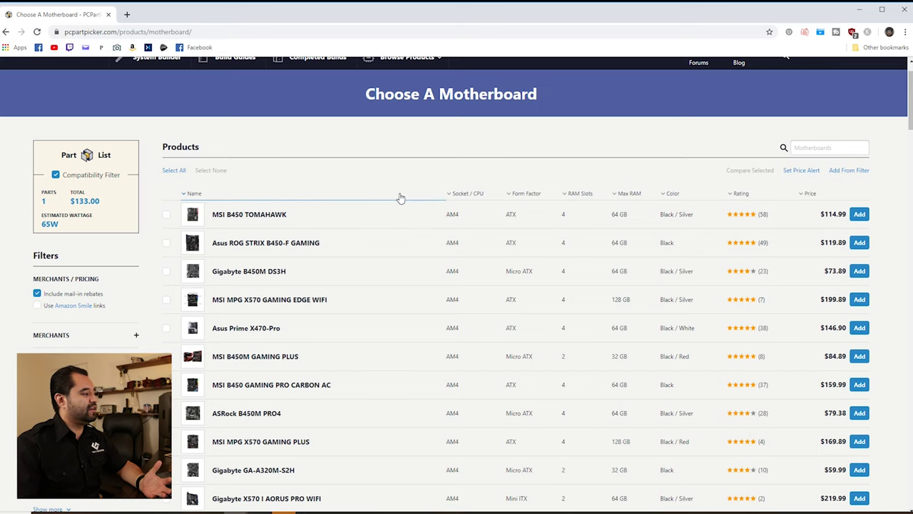
scroll(399, 197, down, 1)
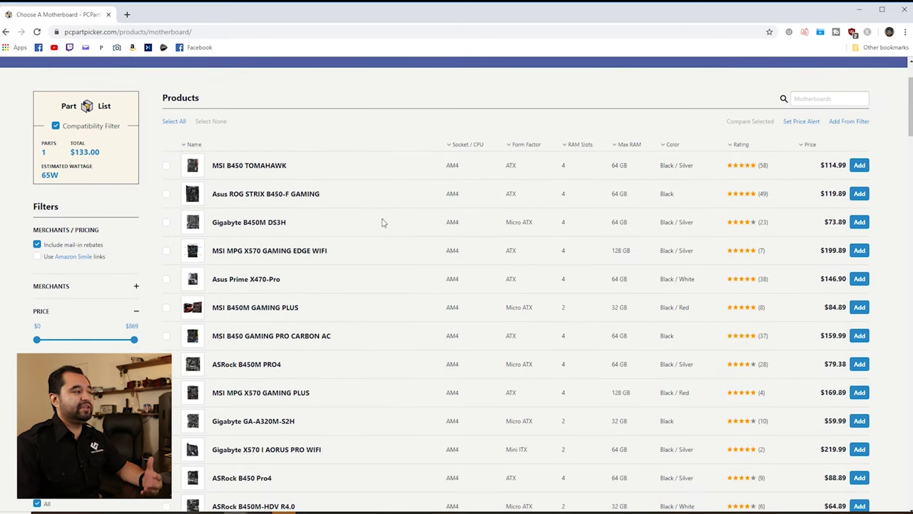
click(37, 244)
scroll(132, 256, down, 1)
scroll(133, 264, down, 1)
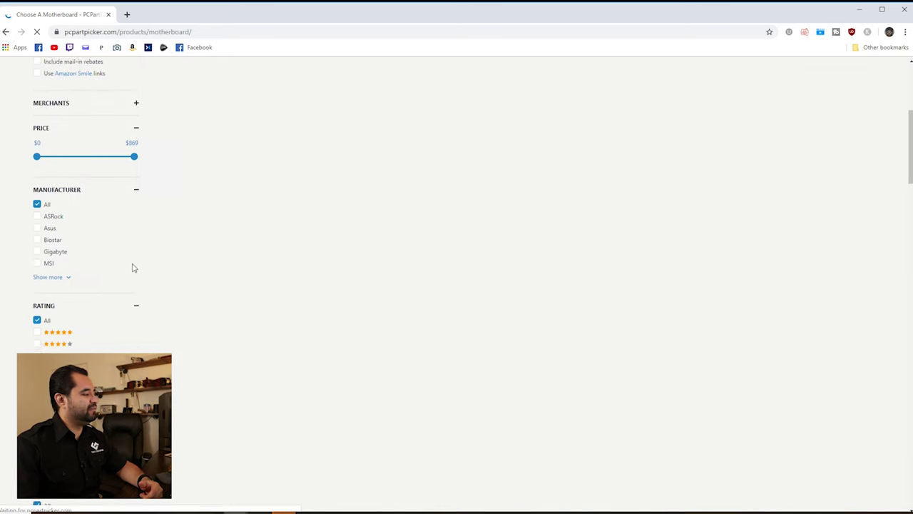
scroll(133, 265, down, 2)
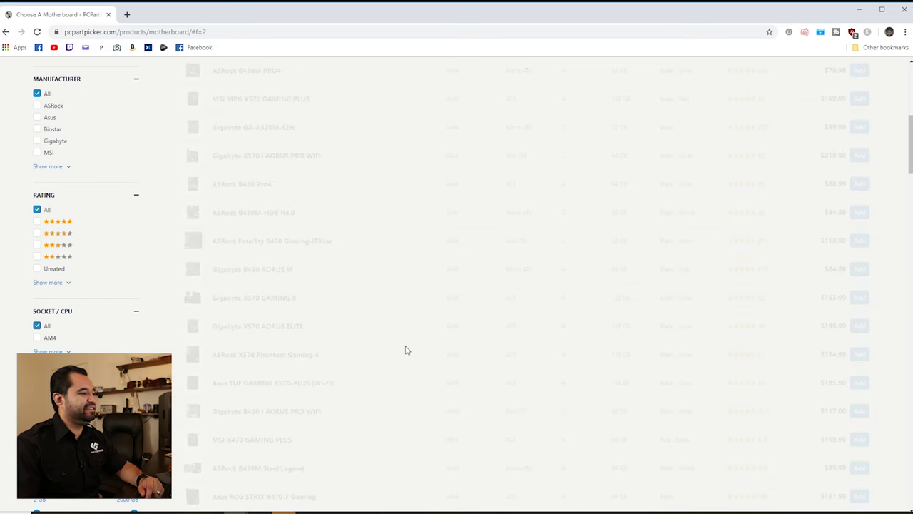
scroll(537, 328, up, 1)
scroll(606, 309, up, 2)
scroll(812, 243, up, 2)
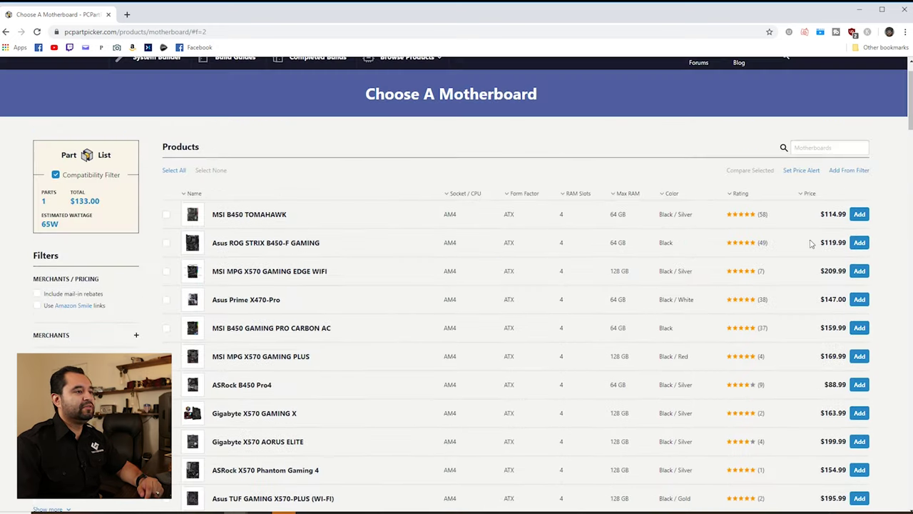
click(804, 194)
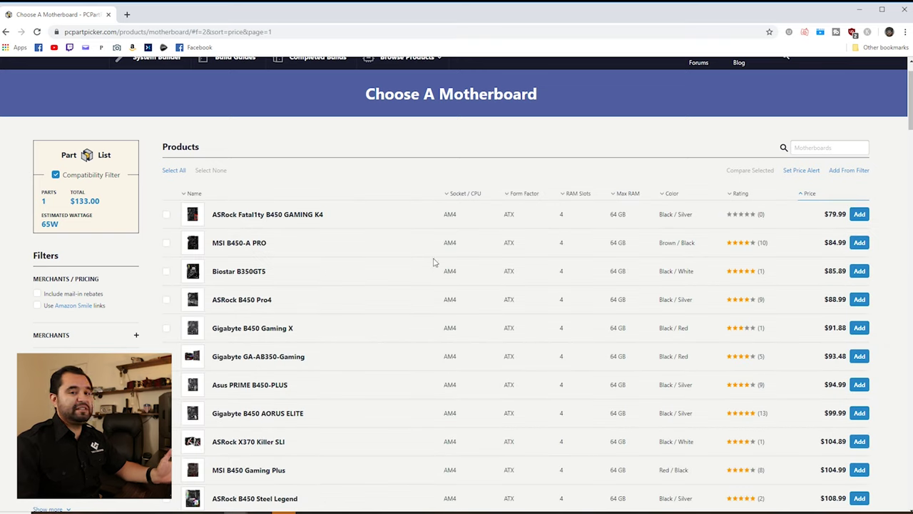
scroll(408, 259, down, 1)
scroll(409, 259, up, 1)
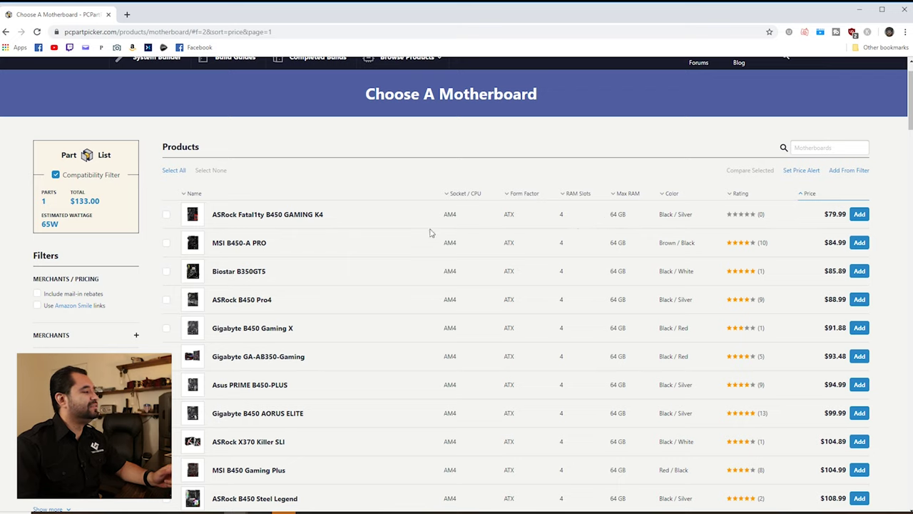
scroll(371, 243, down, 1)
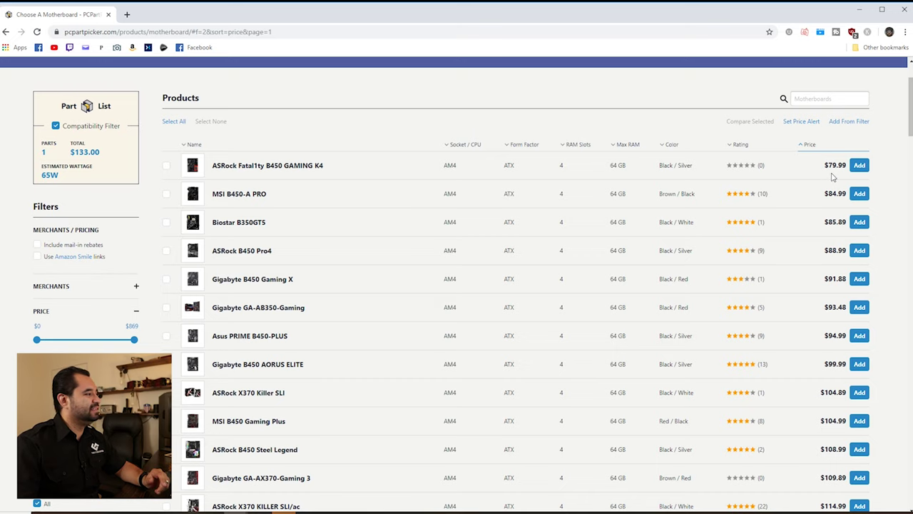
click(319, 167)
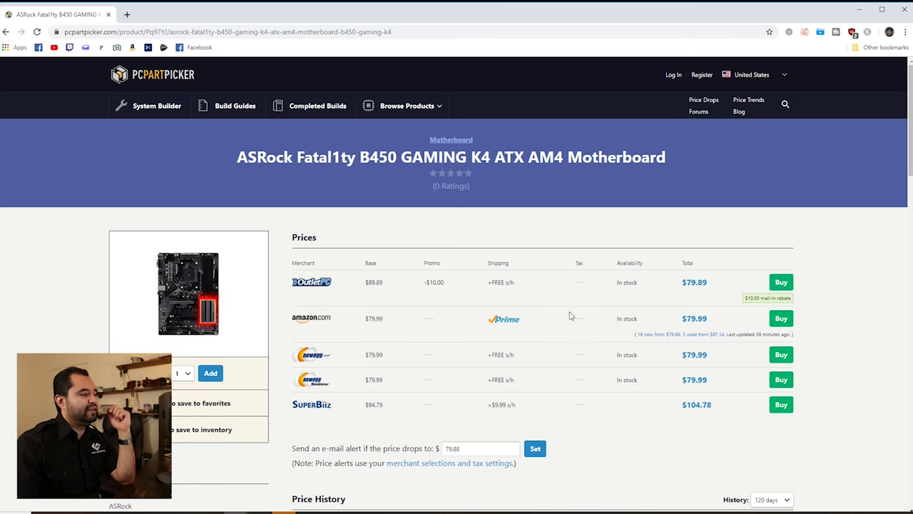
Step: Open the ASRock B450 Gaming K4's $79.99 Amazon offer in a new tab
click(312, 318)
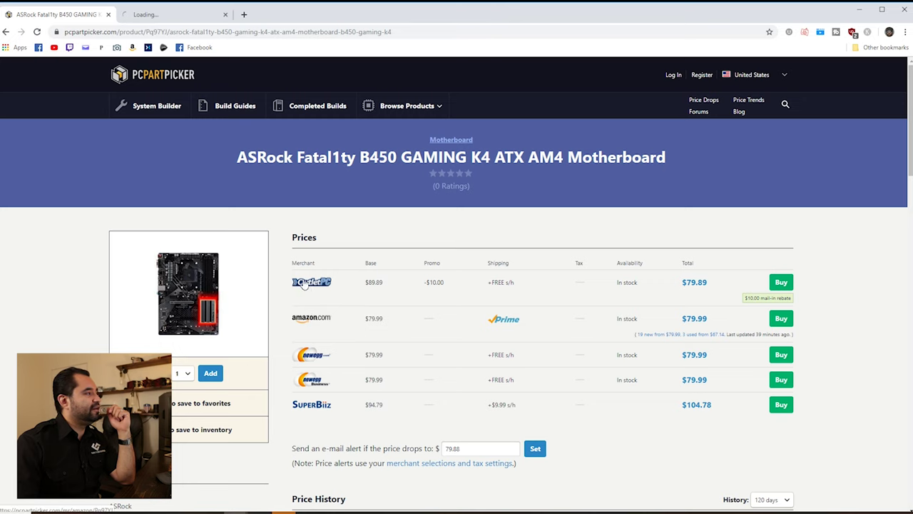
click(170, 17)
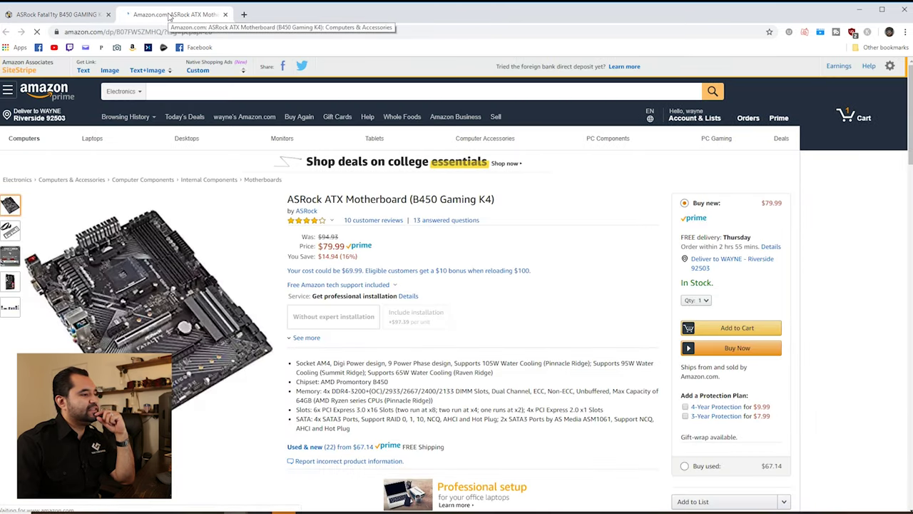
Step: Review the ASRock board's Amazon listing, reopening it once, then close it
click(225, 14)
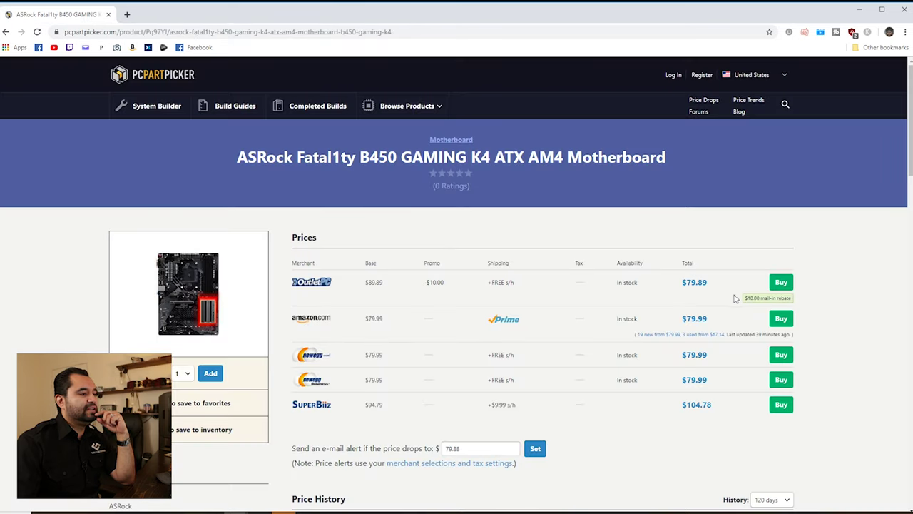
click(782, 318)
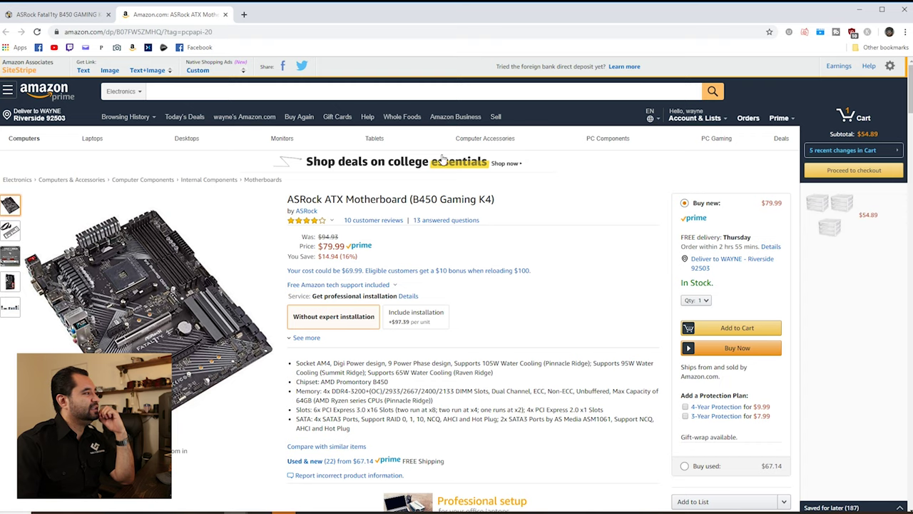
scroll(597, 326, down, 1)
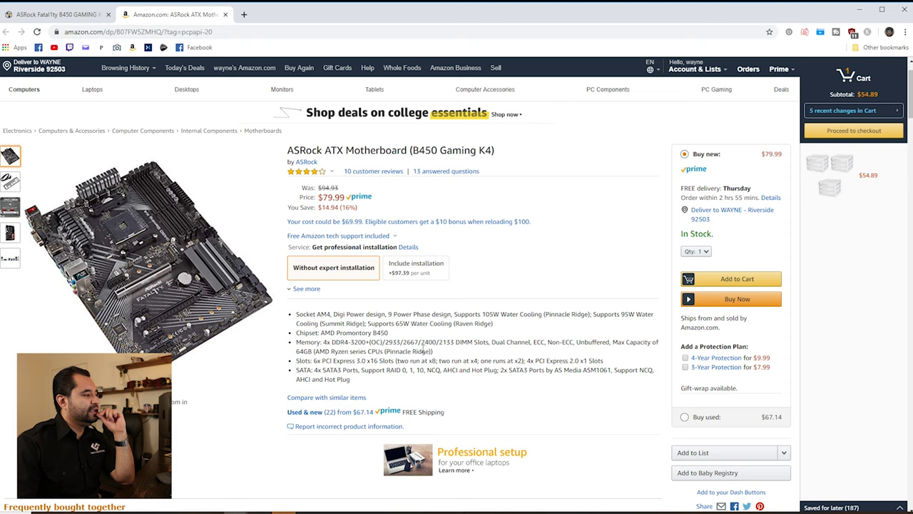
scroll(393, 336, down, 1)
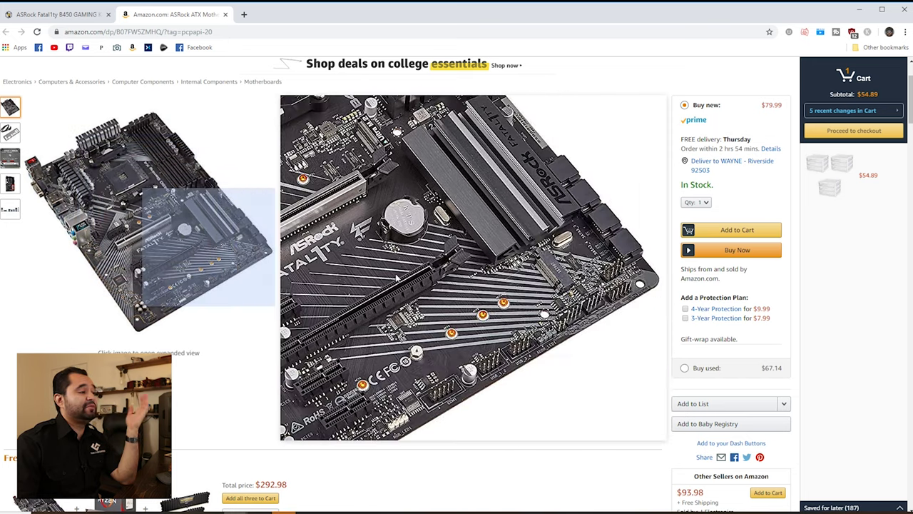
click(225, 15)
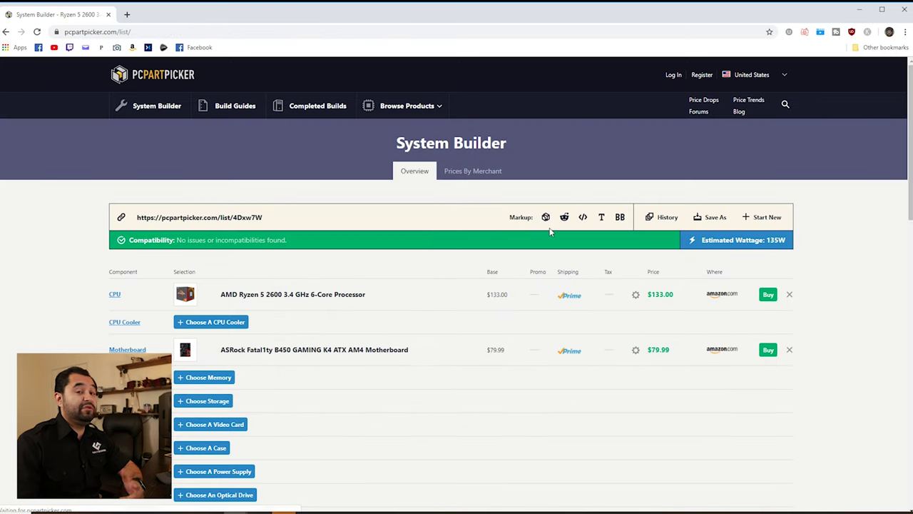
scroll(337, 262, down, 1)
Step: Sort memory by price and filter to DDR4-3000/3200/3600 16 GB (2 x 8GB) kits
click(210, 327)
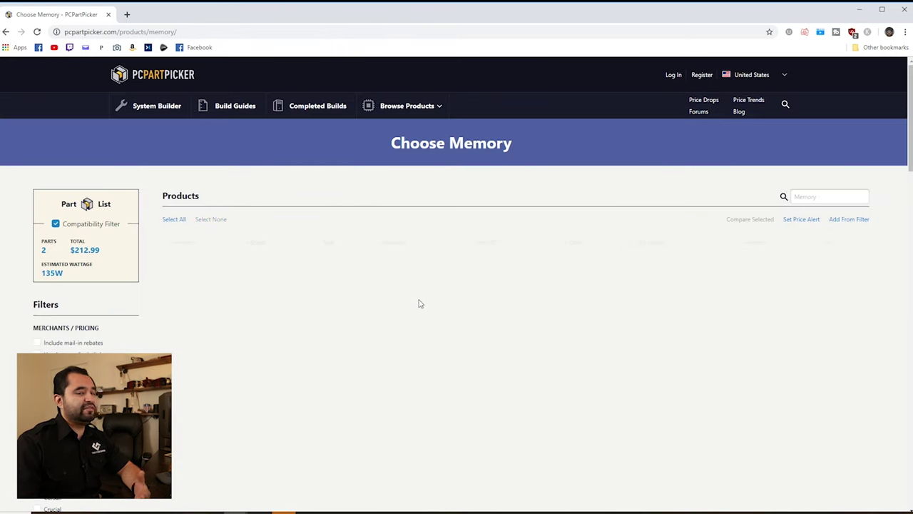
scroll(381, 207, down, 2)
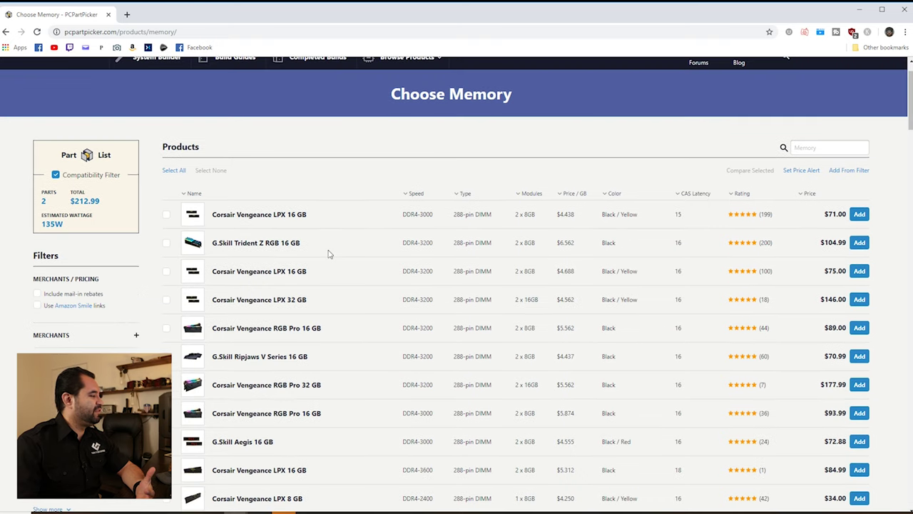
scroll(382, 230, up, 1)
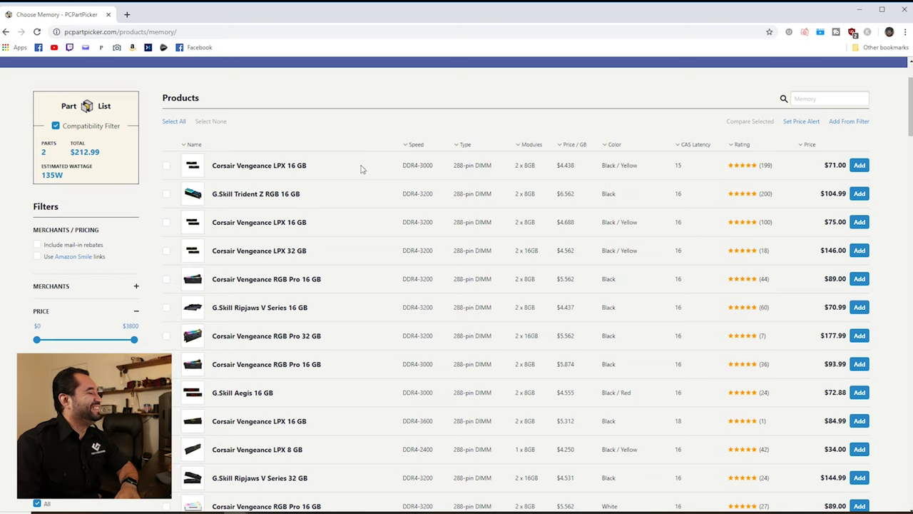
click(806, 144)
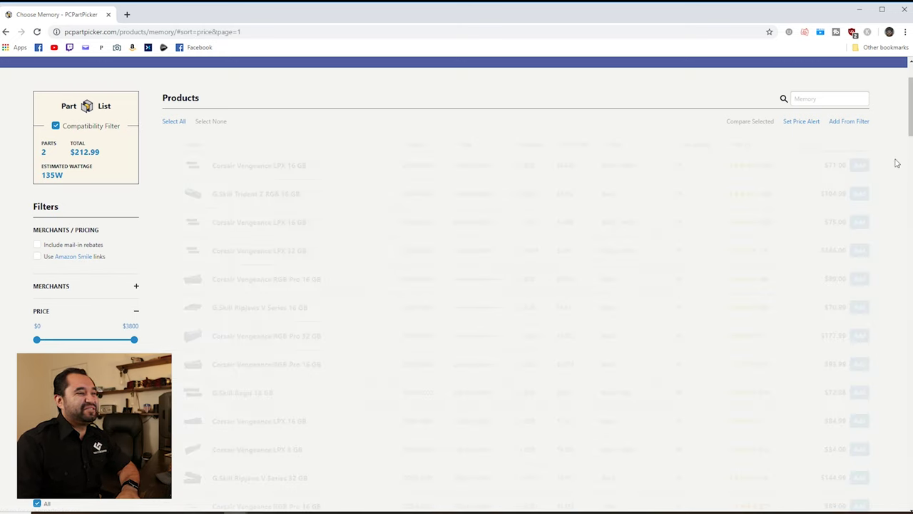
scroll(126, 304, down, 2)
scroll(143, 302, down, 1)
scroll(143, 305, down, 1)
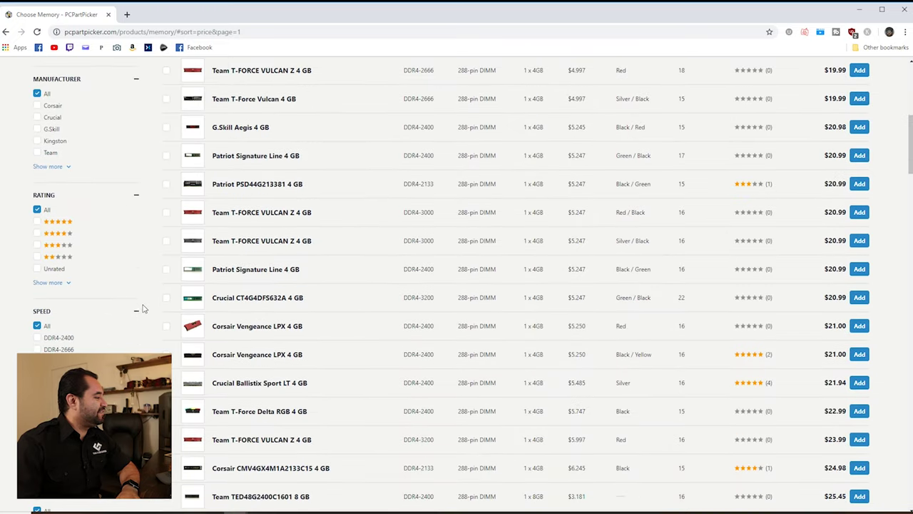
scroll(143, 306, down, 1)
click(37, 311)
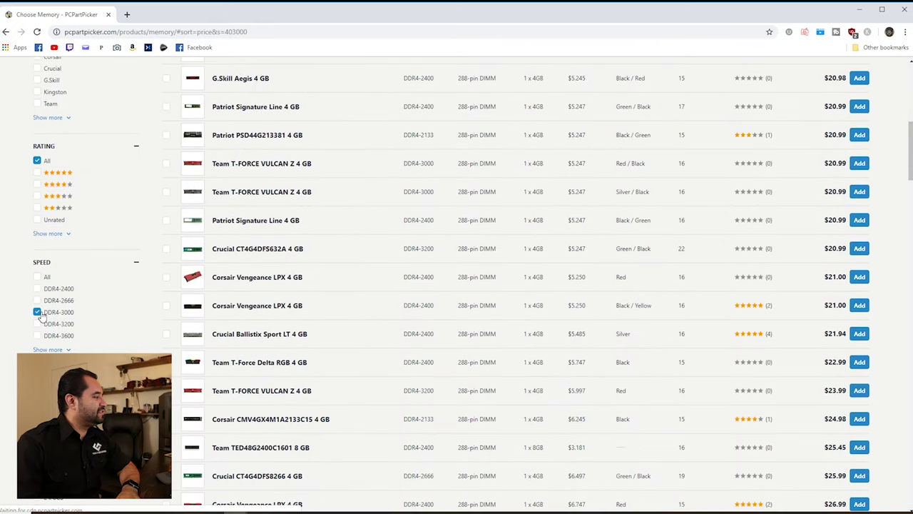
click(38, 324)
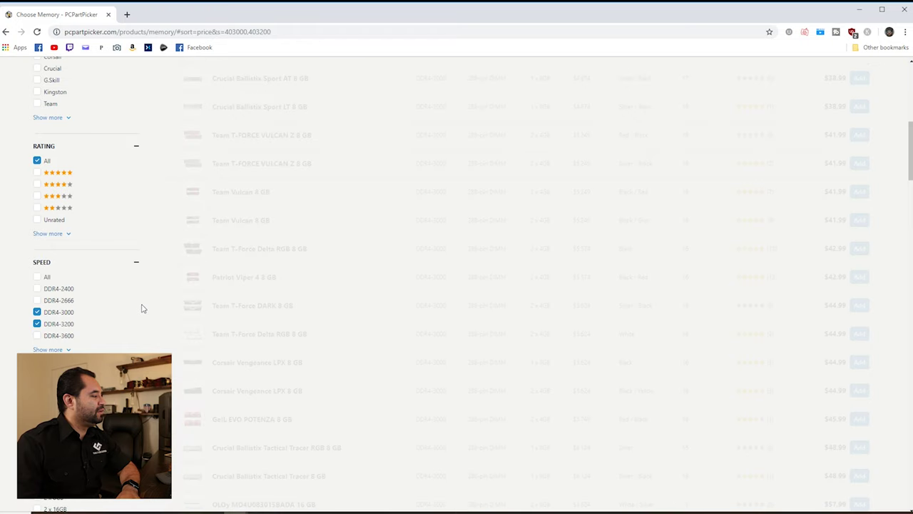
scroll(142, 306, down, 1)
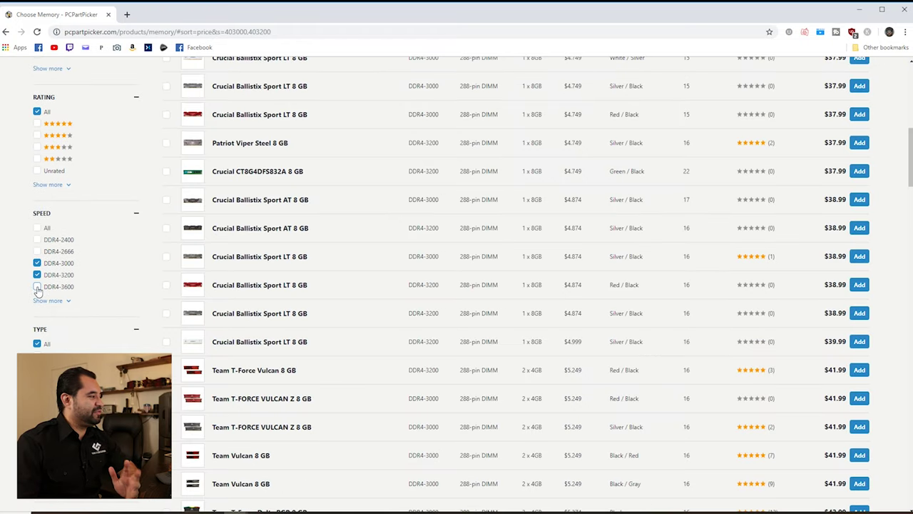
click(37, 286)
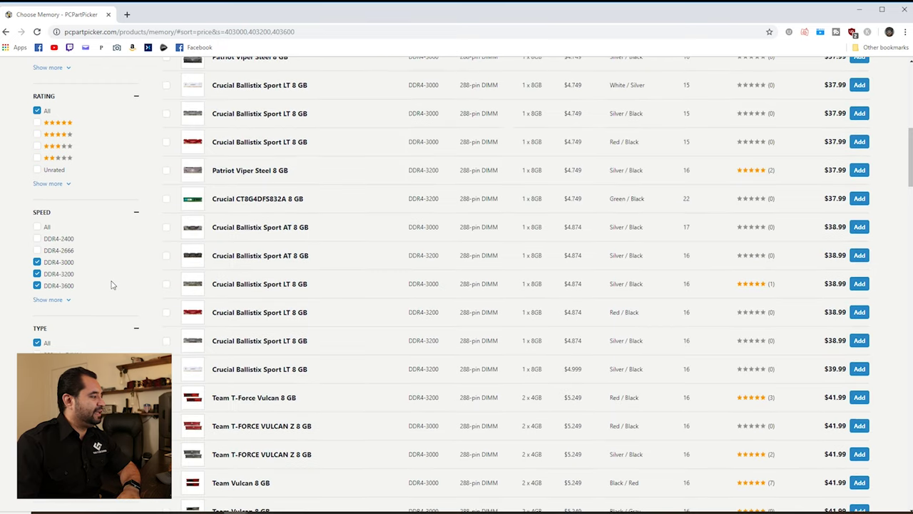
scroll(114, 287, down, 1)
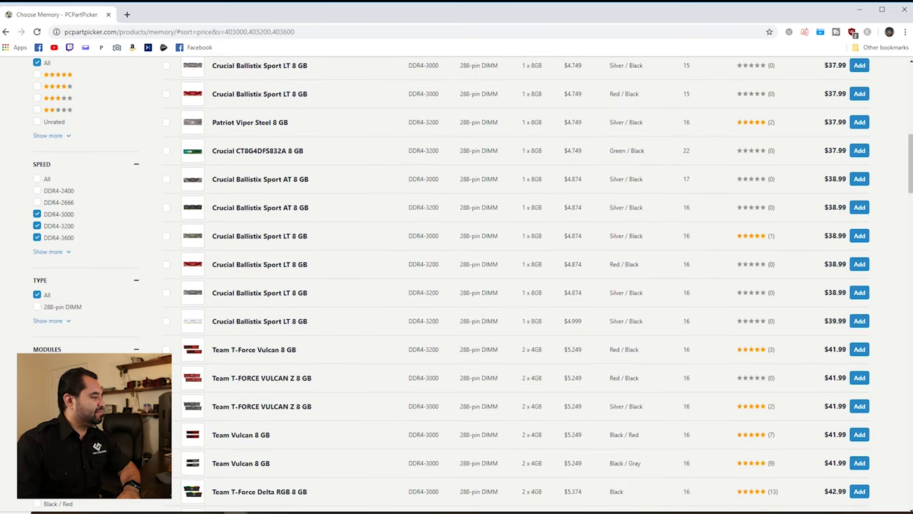
click(37, 399)
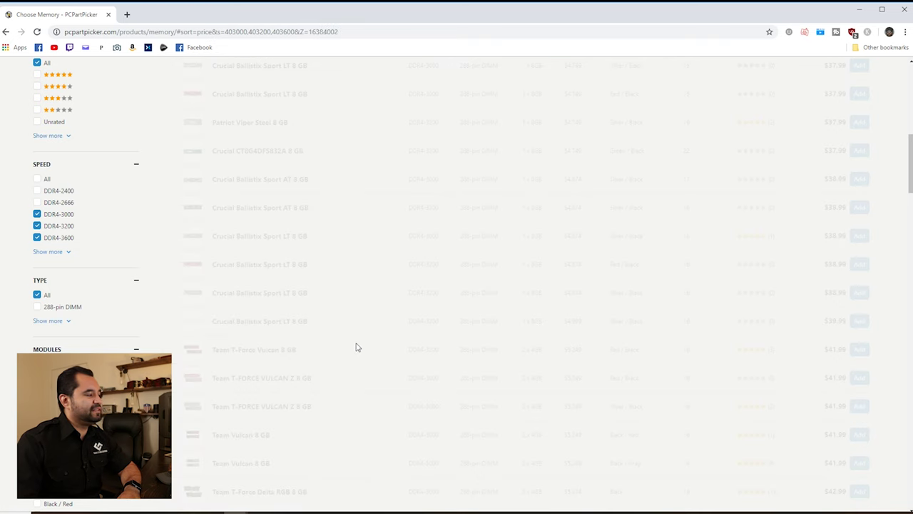
scroll(546, 361, up, 5)
scroll(563, 353, up, 2)
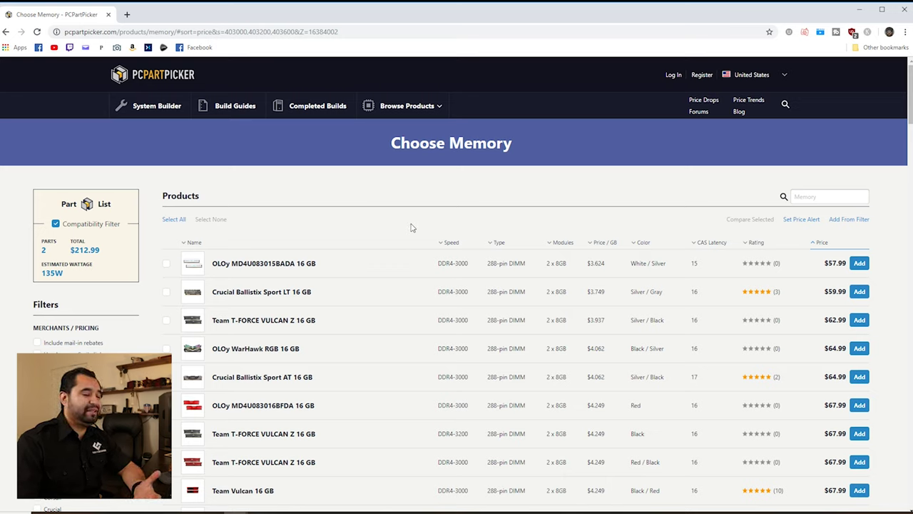
scroll(418, 247, down, 1)
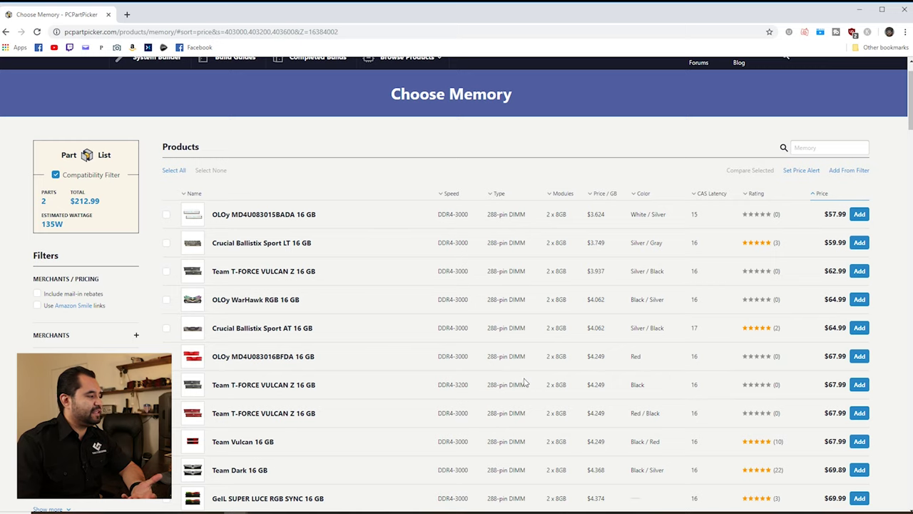
scroll(485, 385, down, 1)
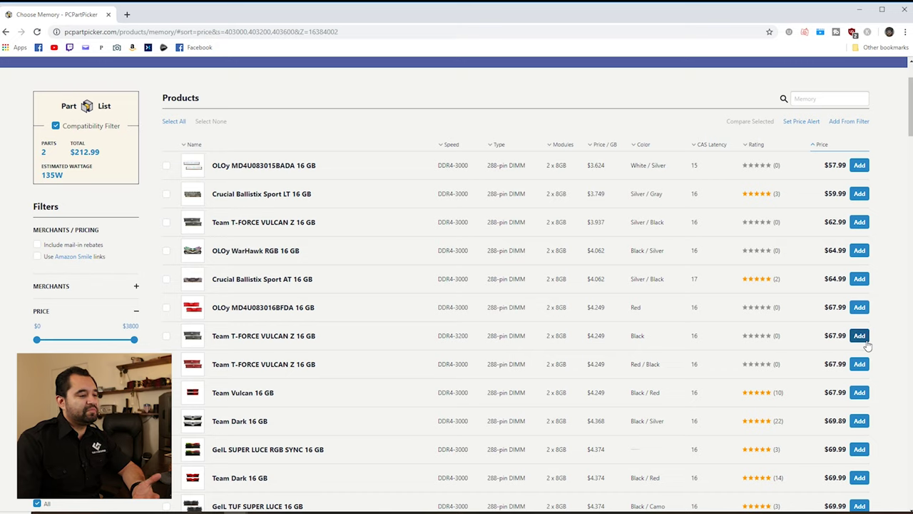
Step: Add the $67.99 Team T-FORCE Vulcan Z 16 GB DDR4-3200 kit as the build's memory
click(864, 341)
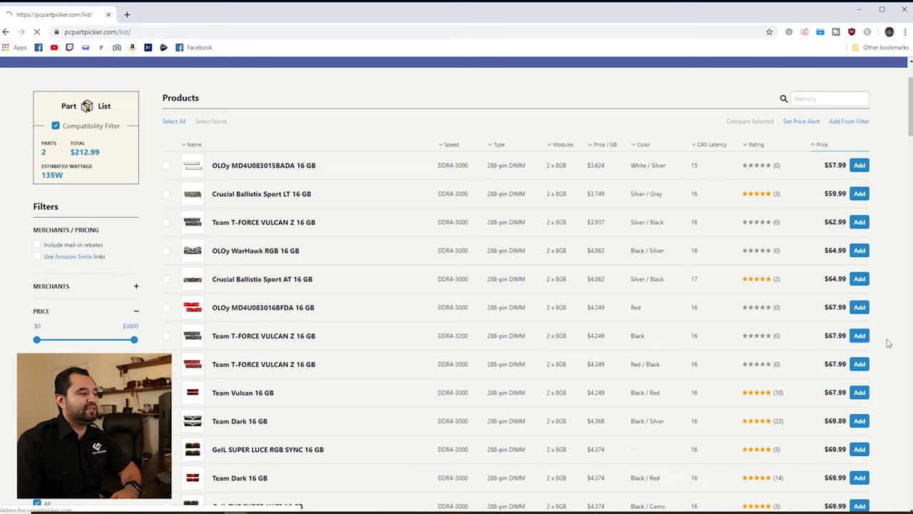
scroll(484, 272, down, 1)
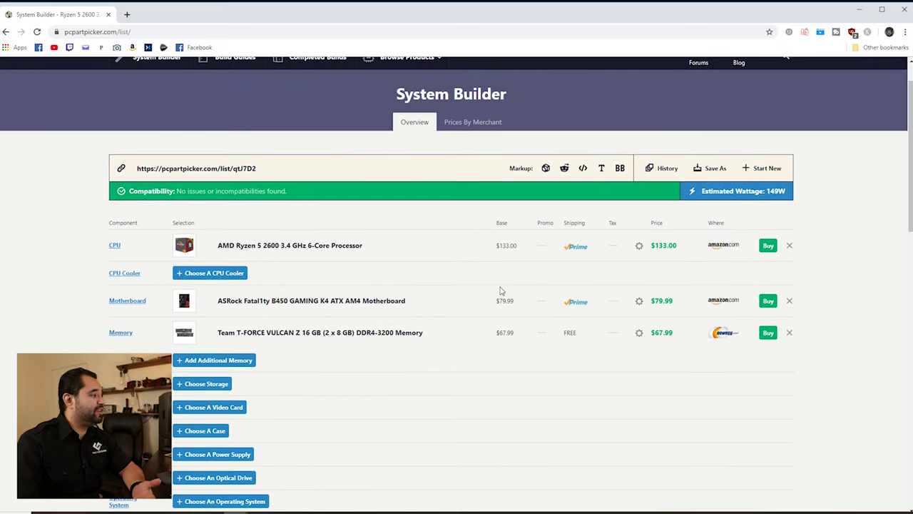
scroll(493, 285, down, 1)
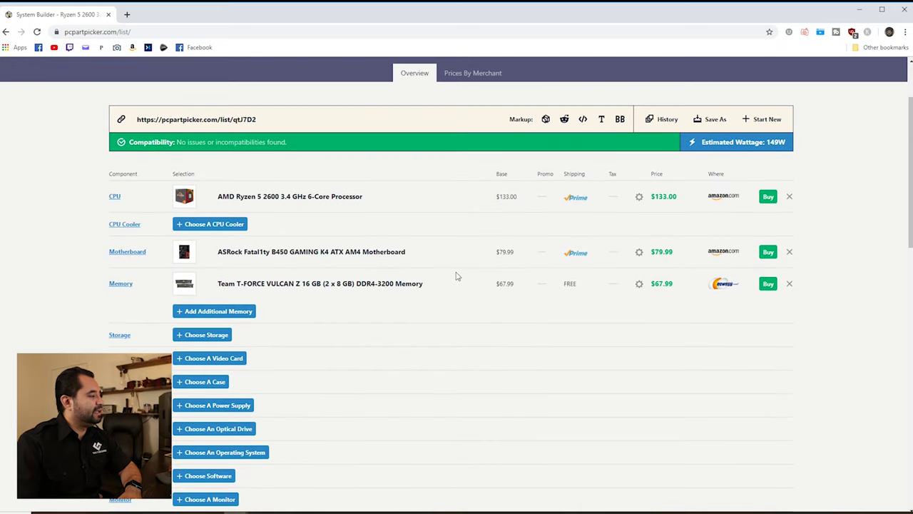
scroll(439, 271, down, 1)
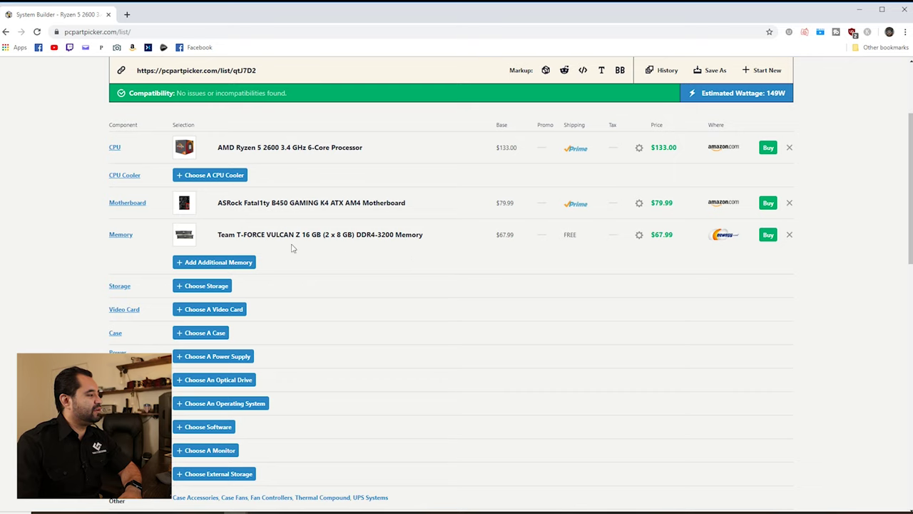
Step: Filter storage to M.2 (M) SSDs sorted by price, cheapest from $55.99
click(228, 291)
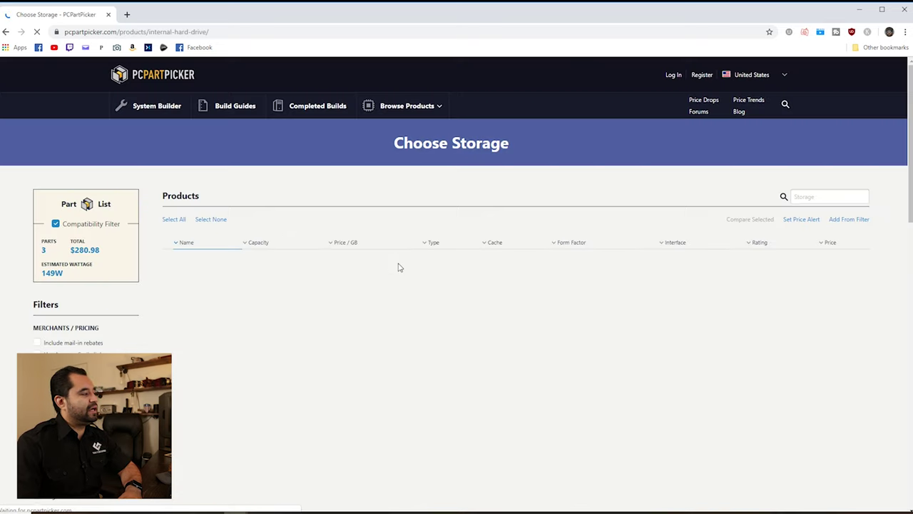
scroll(381, 264, down, 2)
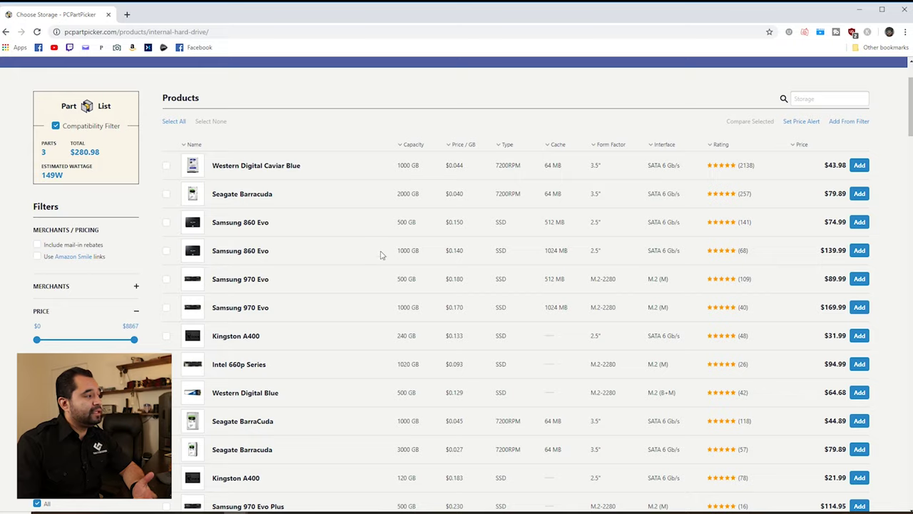
scroll(382, 258, down, 1)
scroll(462, 250, up, 1)
scroll(454, 247, up, 1)
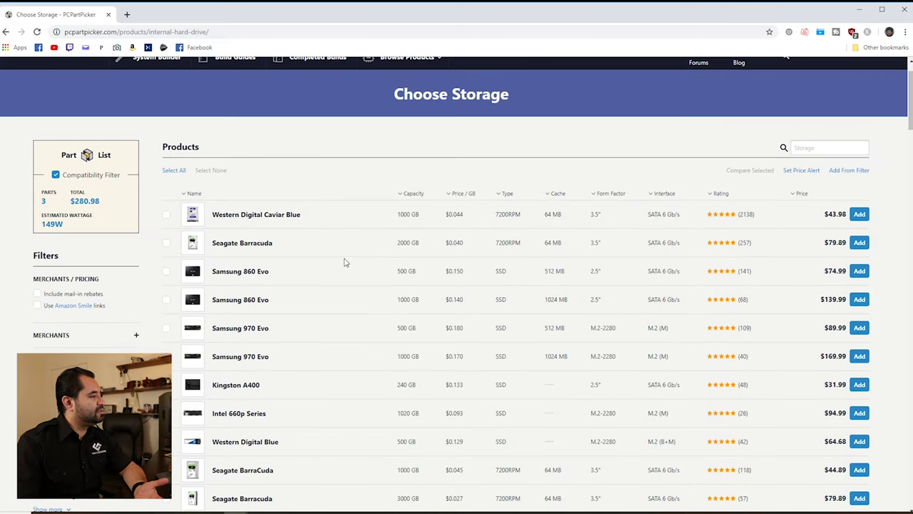
scroll(143, 306, down, 2)
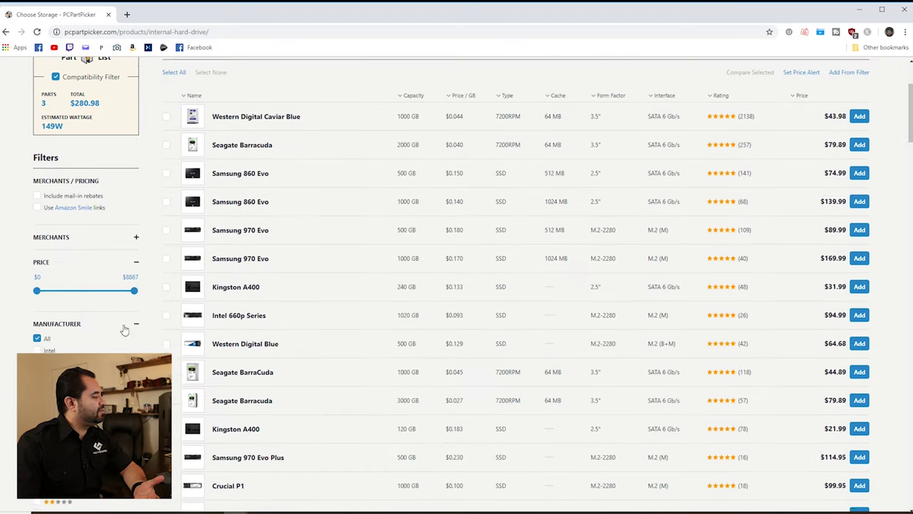
scroll(114, 324, down, 3)
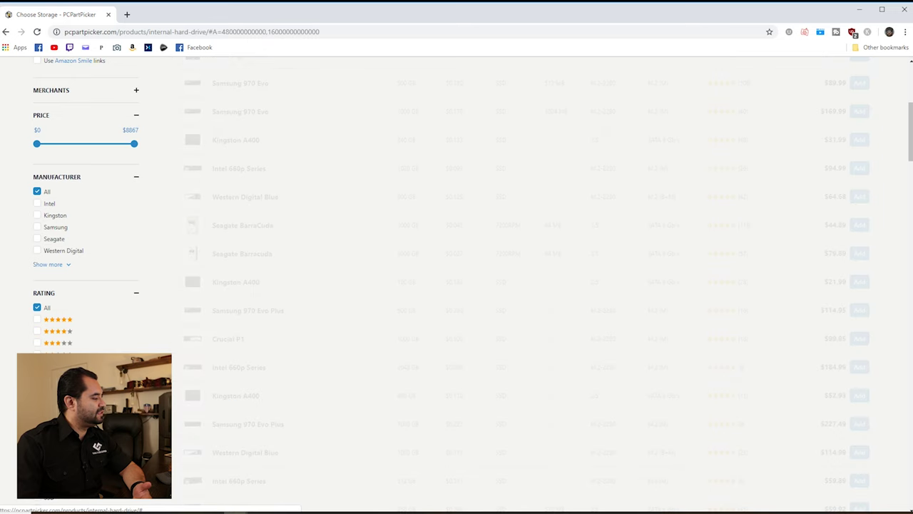
scroll(89, 342, down, 2)
click(89, 349)
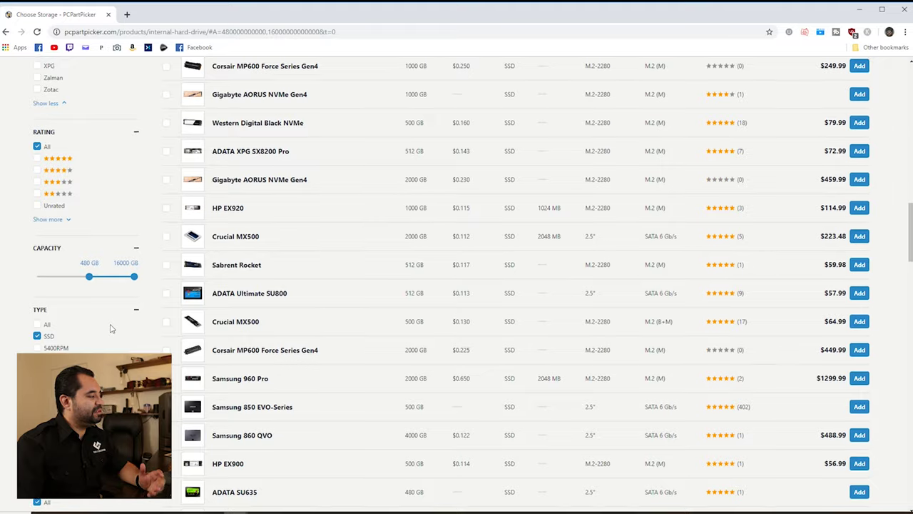
scroll(114, 325, down, 2)
scroll(119, 322, down, 2)
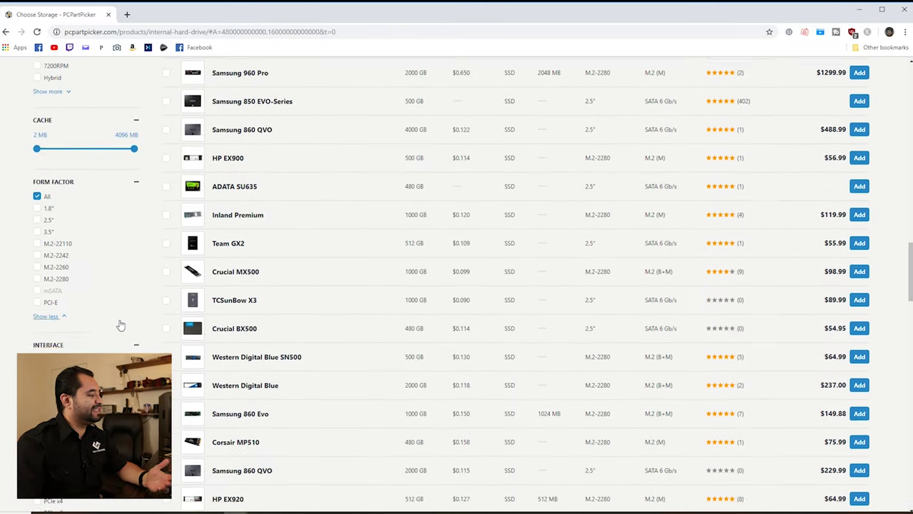
scroll(121, 325, down, 1)
scroll(121, 325, down, 2)
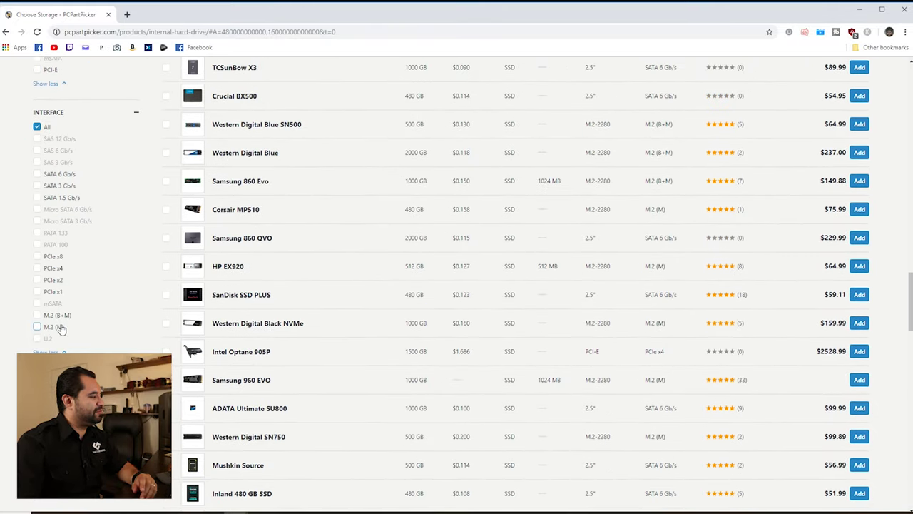
click(57, 327)
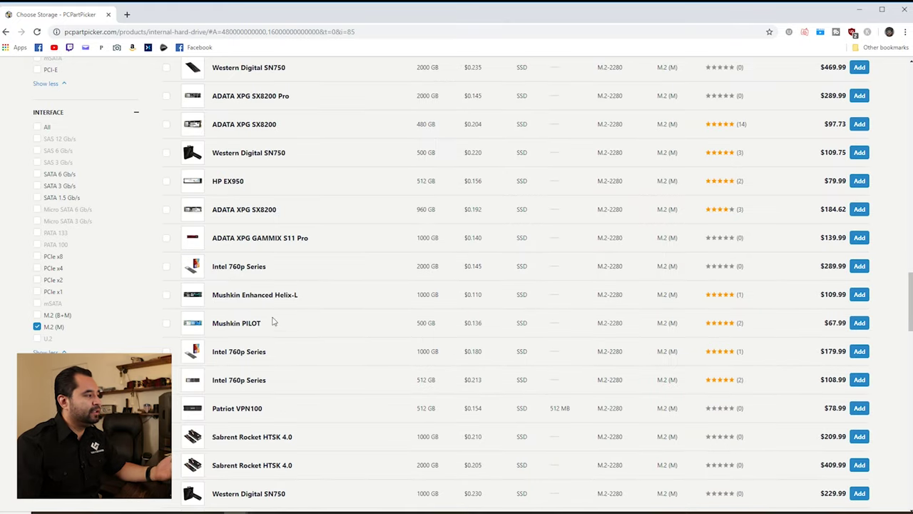
scroll(355, 305, up, 4)
scroll(355, 304, up, 3)
scroll(342, 306, up, 3)
scroll(333, 306, up, 3)
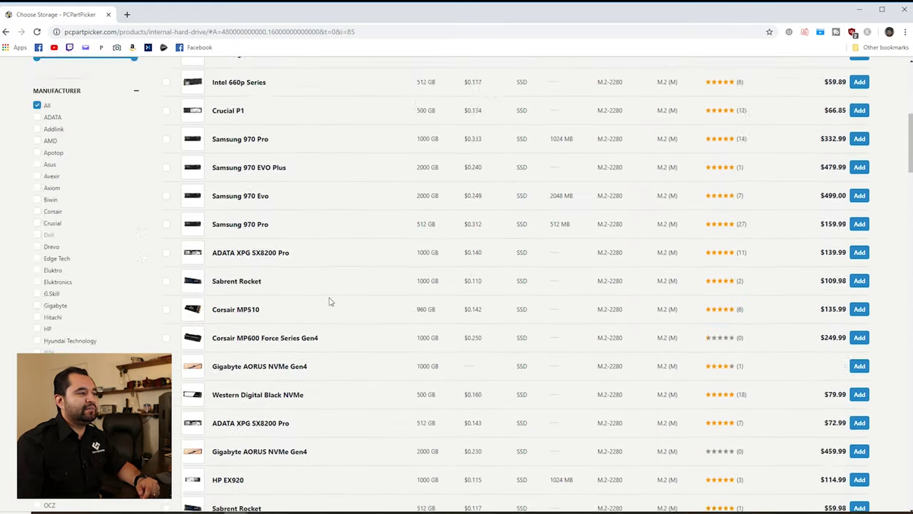
scroll(330, 304, up, 3)
scroll(330, 306, up, 2)
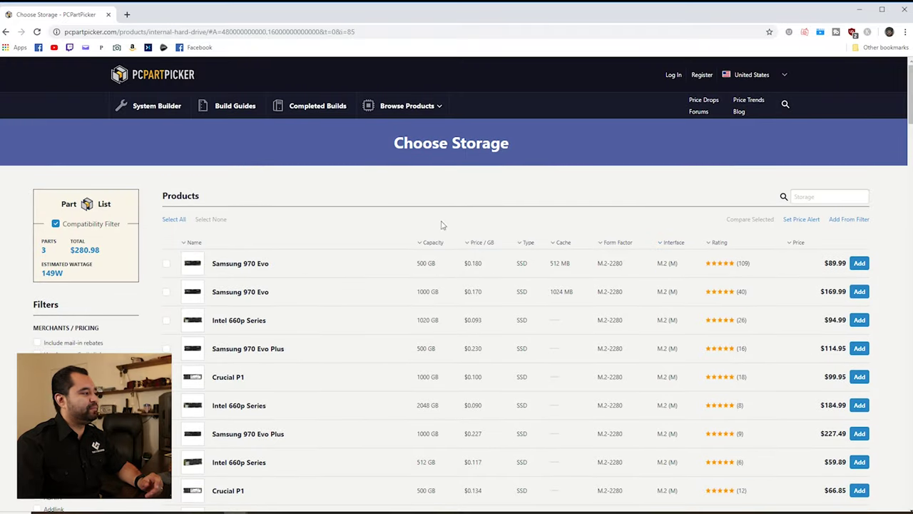
click(798, 242)
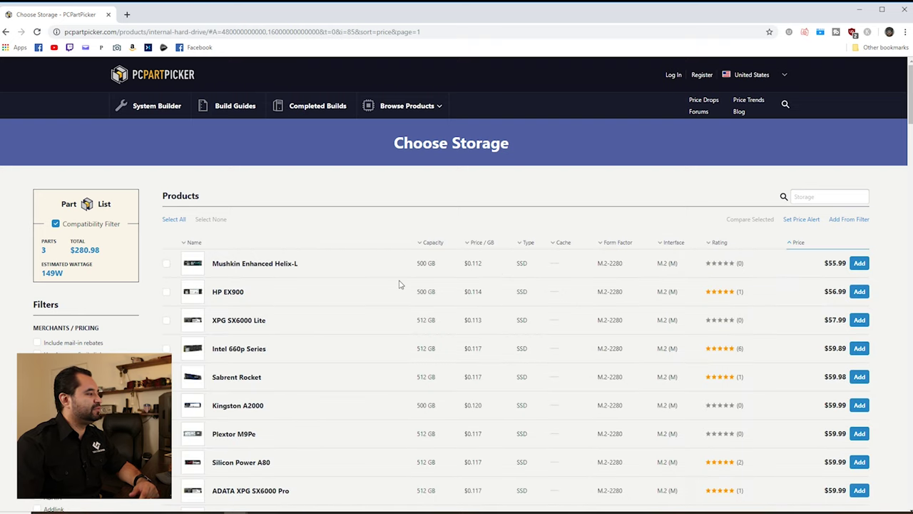
scroll(400, 284, down, 1)
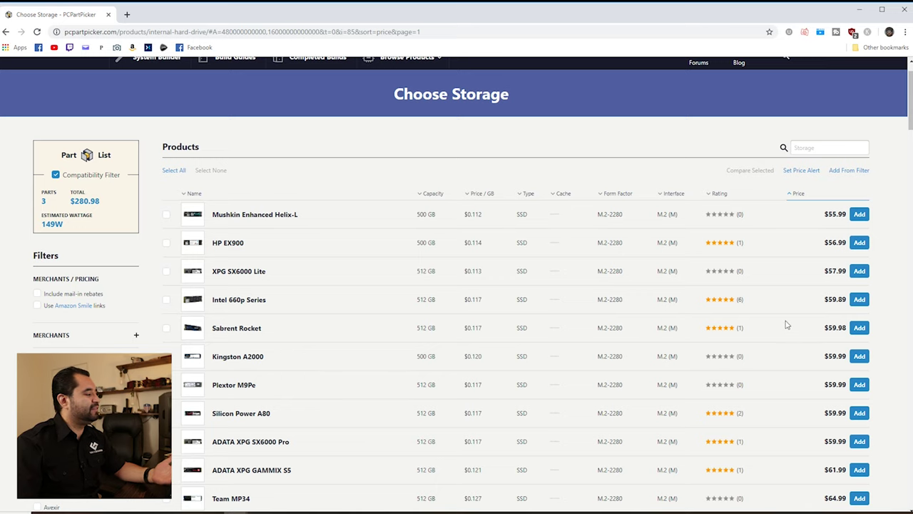
scroll(784, 323, down, 1)
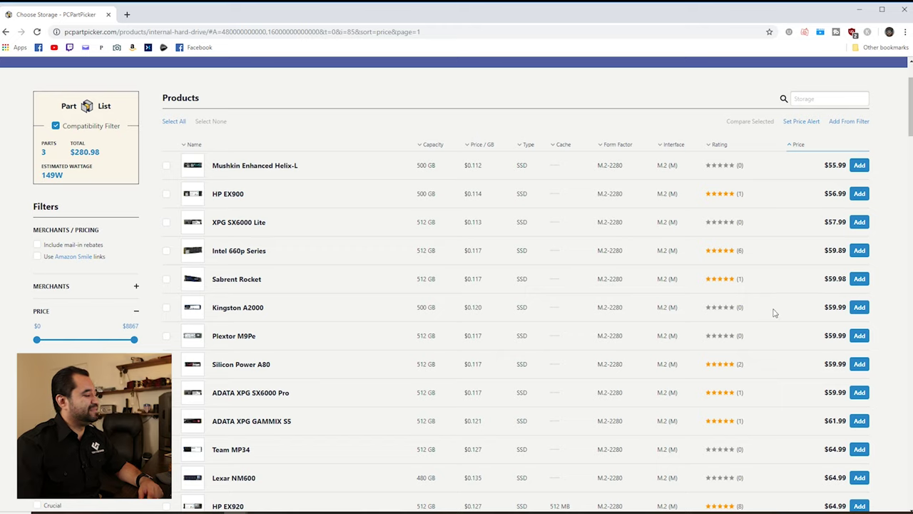
scroll(774, 312, down, 1)
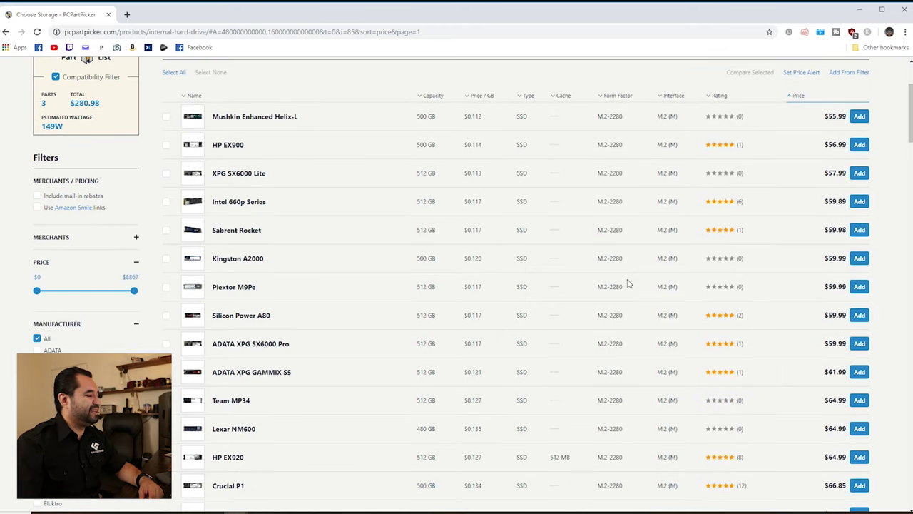
scroll(585, 274, up, 1)
scroll(545, 268, down, 1)
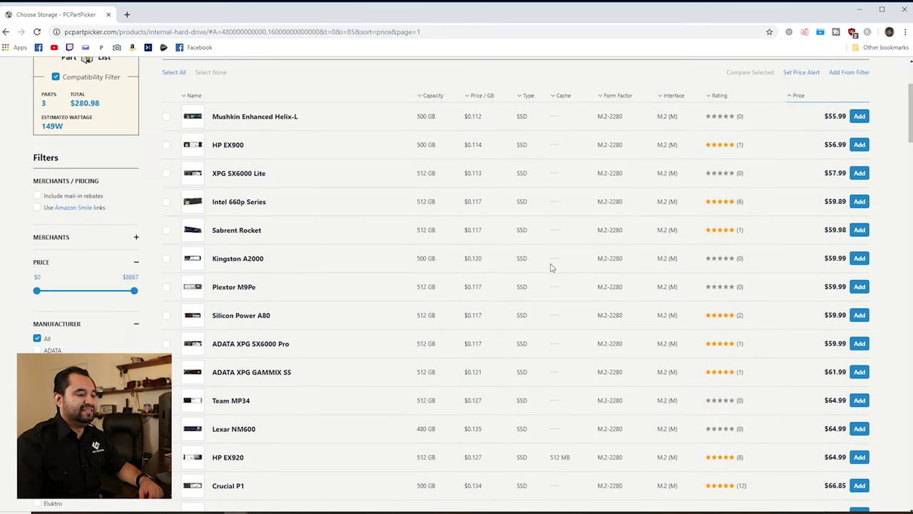
scroll(551, 267, up, 2)
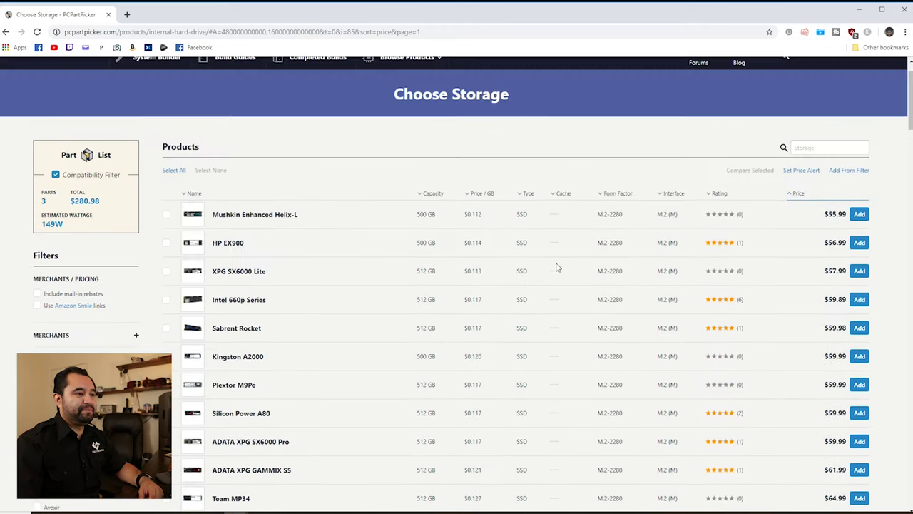
Step: Review the HP EX900 500GB page and its $56.99 Amazon listing, then close both
middle_click(228, 242)
click(171, 16)
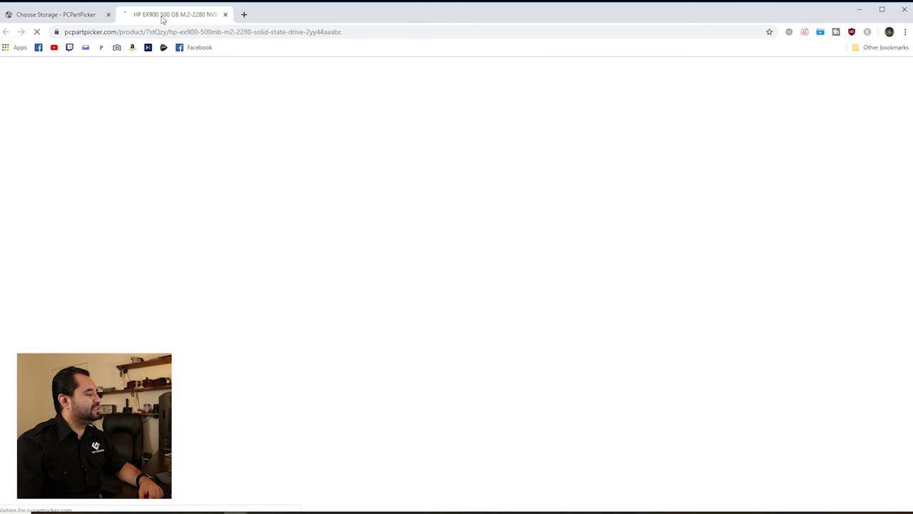
scroll(156, 147, down, 1)
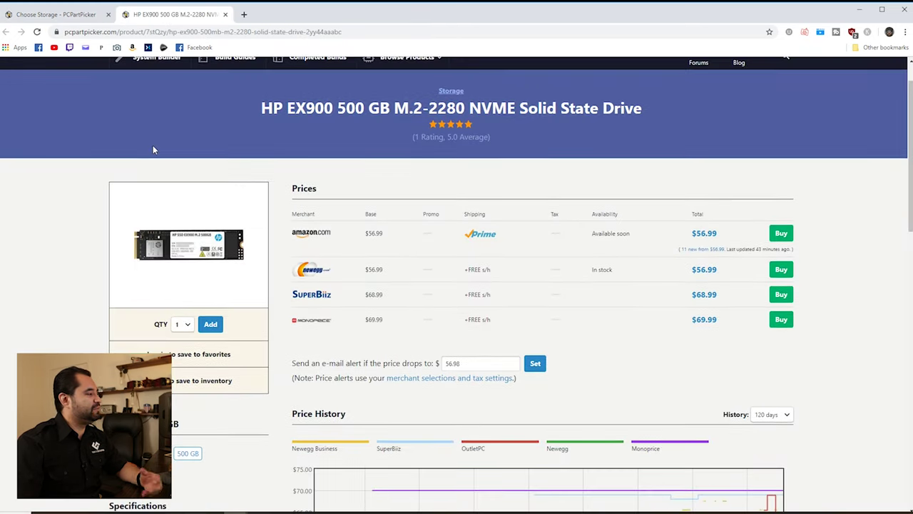
middle_click(311, 234)
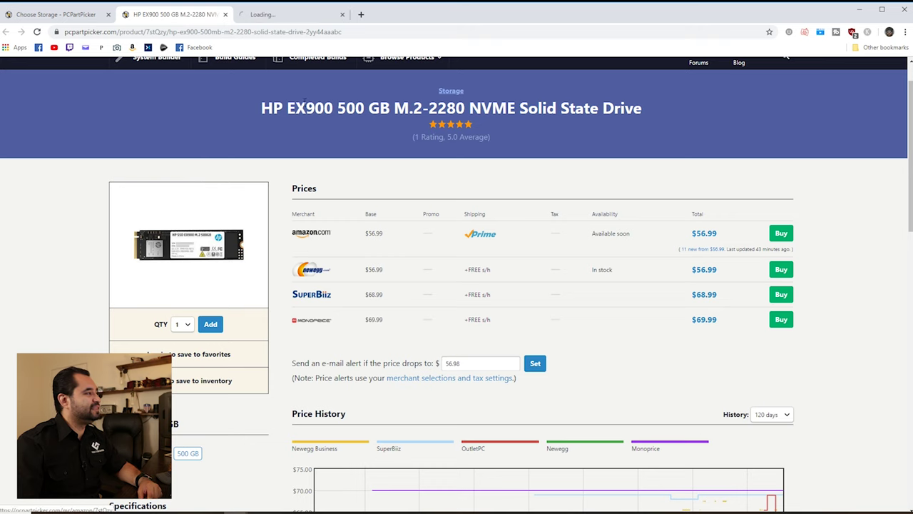
click(285, 14)
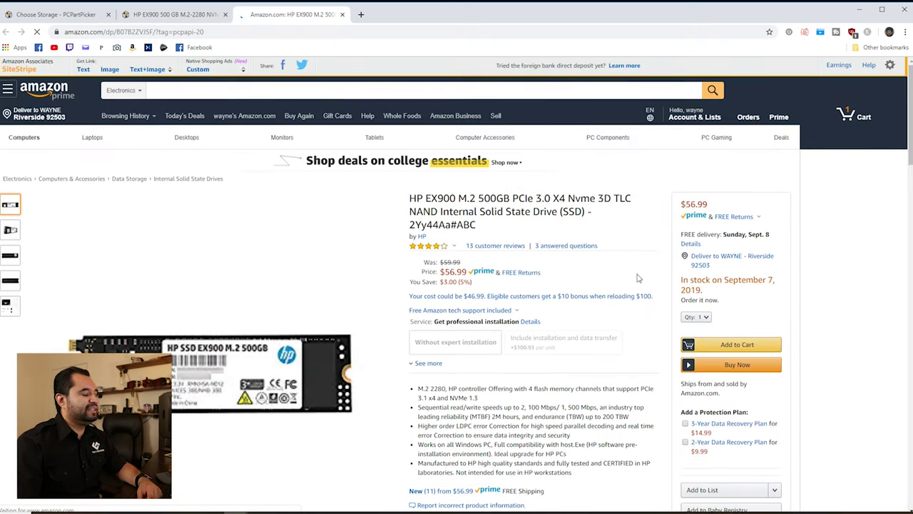
scroll(617, 236, down, 1)
scroll(606, 286, down, 1)
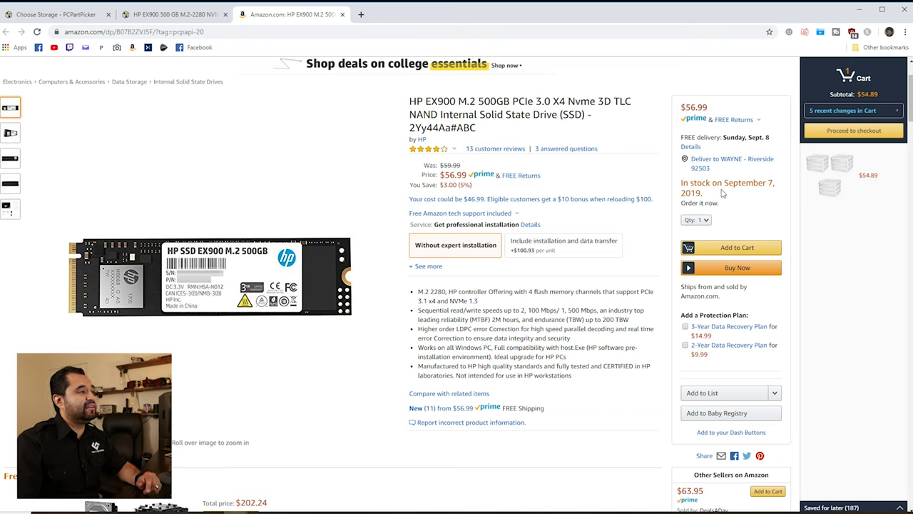
click(341, 14)
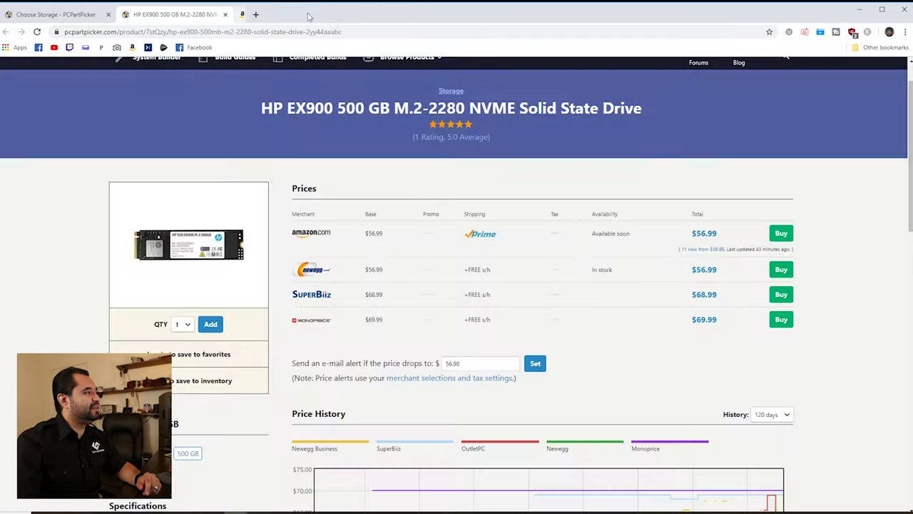
click(225, 14)
scroll(324, 200, down, 1)
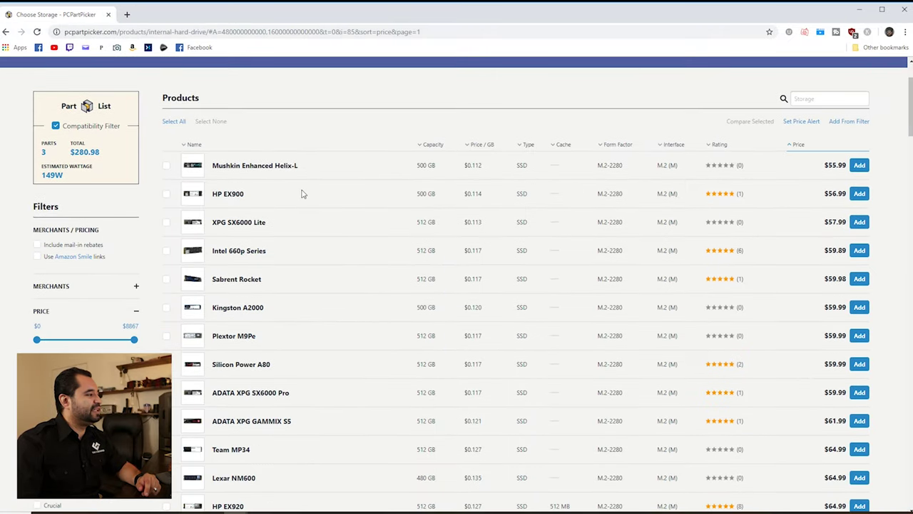
Step: Check the Mushkin Helix-L 500GB page and $55.99 Newegg offer, then add it
middle_click(274, 165)
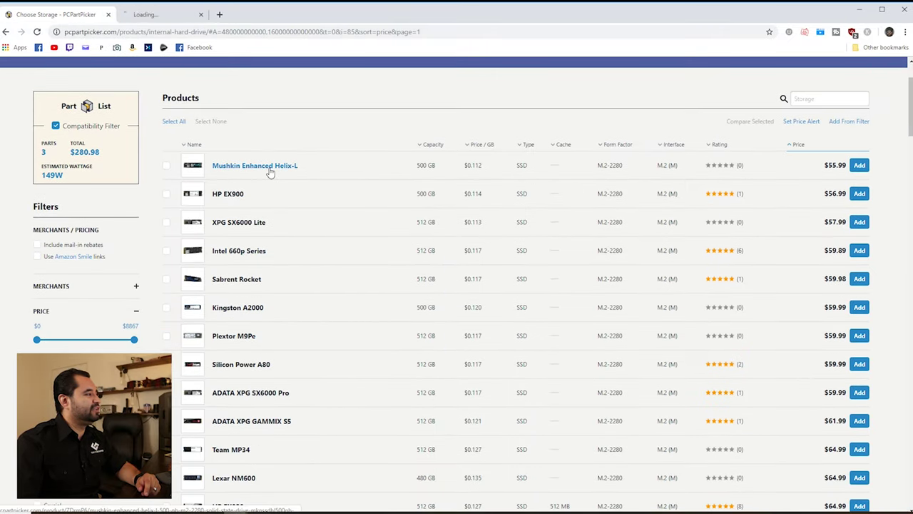
click(182, 15)
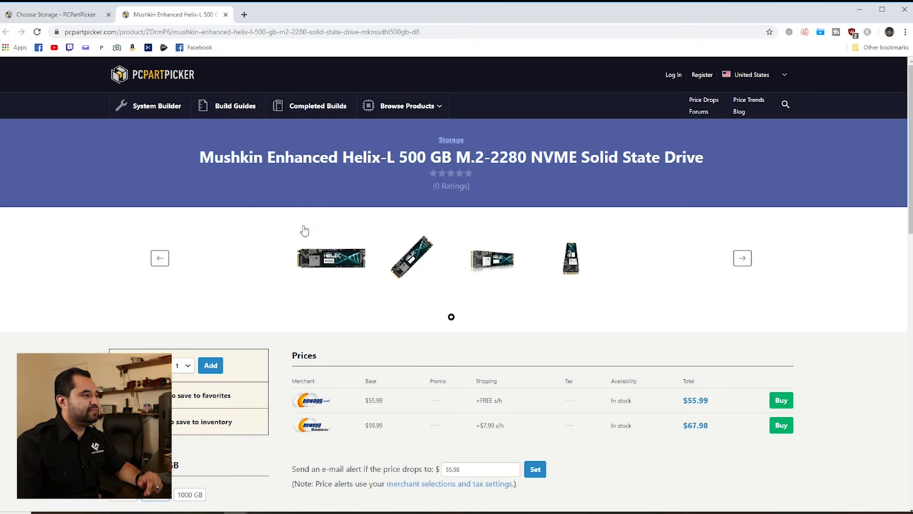
scroll(391, 305, down, 2)
click(317, 306)
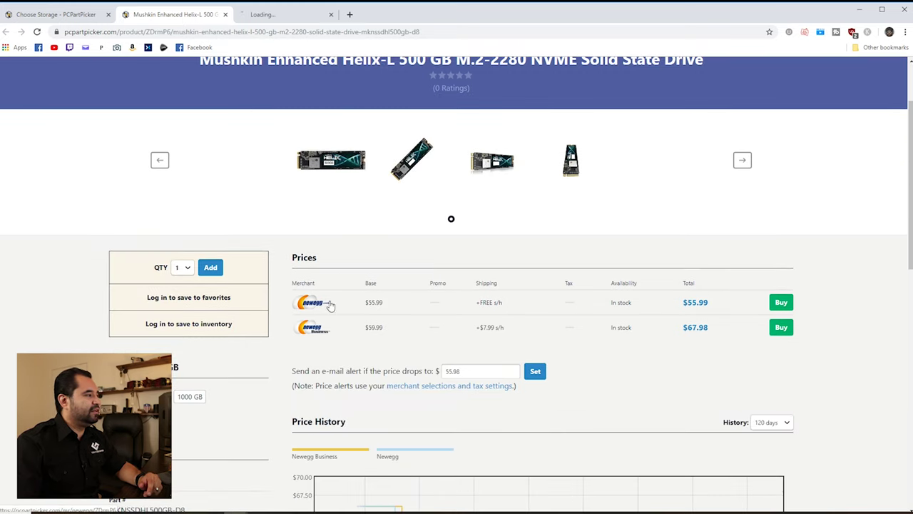
click(298, 14)
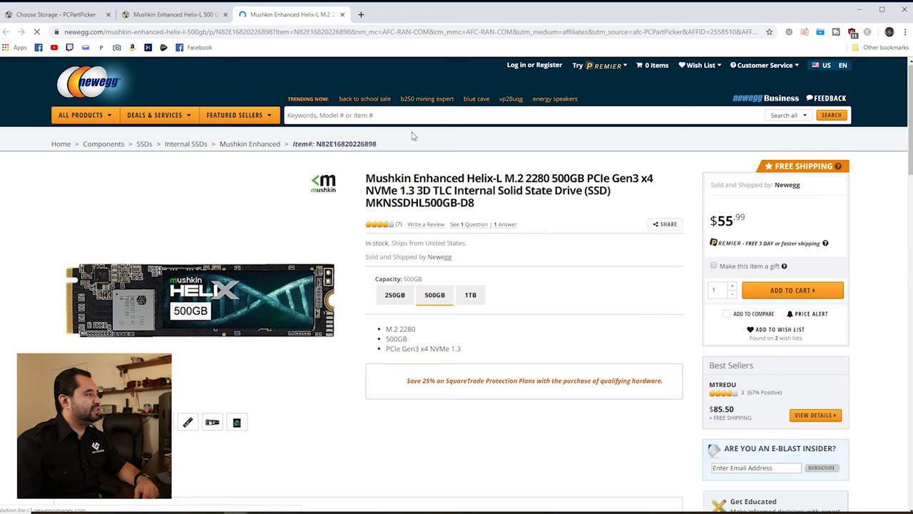
click(342, 14)
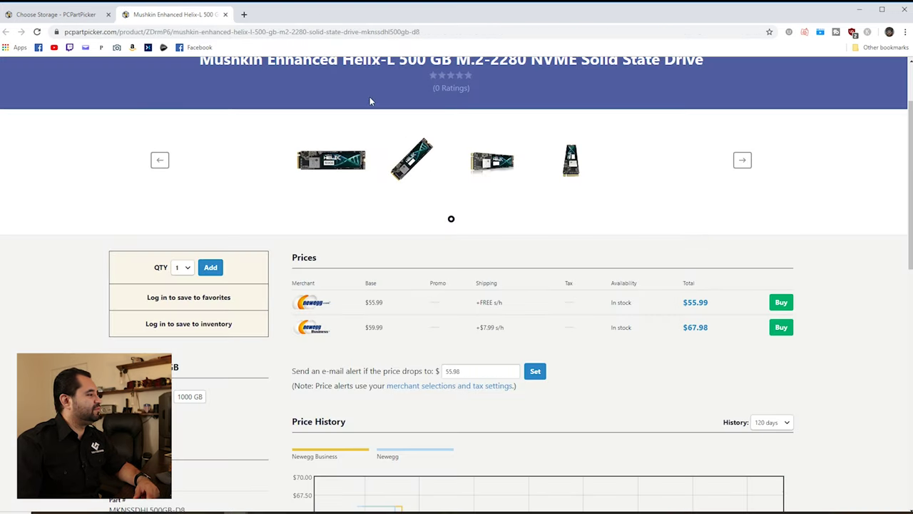
click(225, 15)
scroll(520, 167, up, 1)
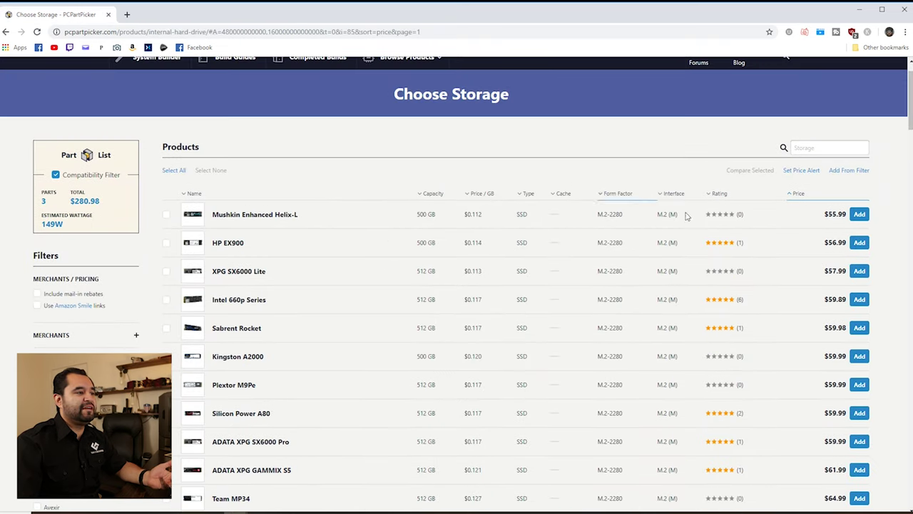
click(859, 214)
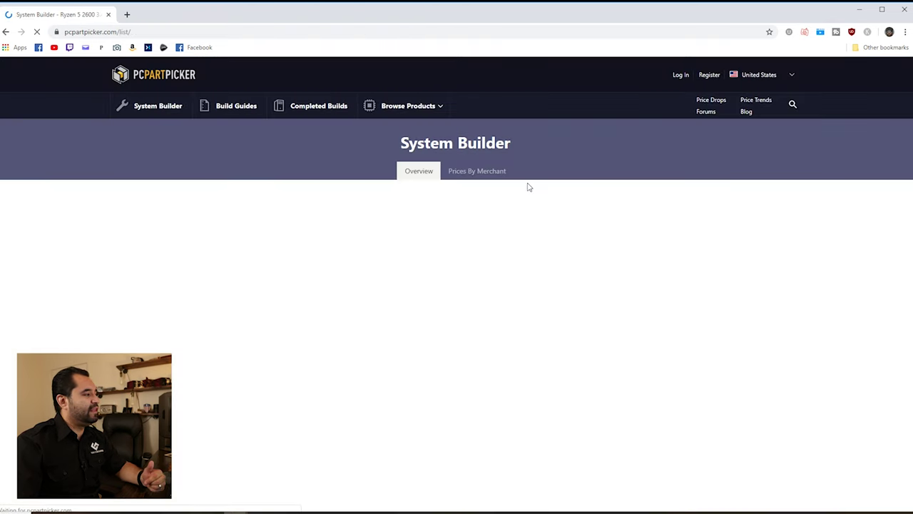
scroll(414, 254, down, 2)
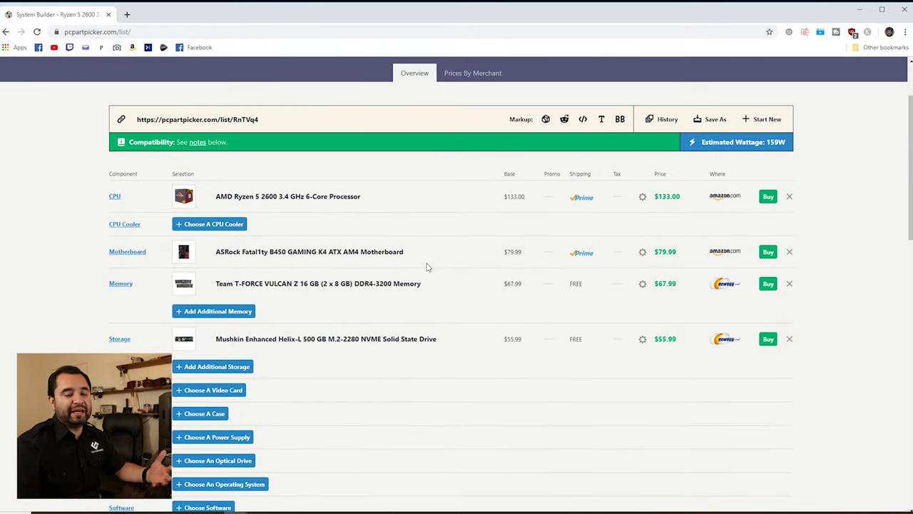
Step: Look over the Mushkin drive's product page and photo, then go to the case choices
middle_click(338, 339)
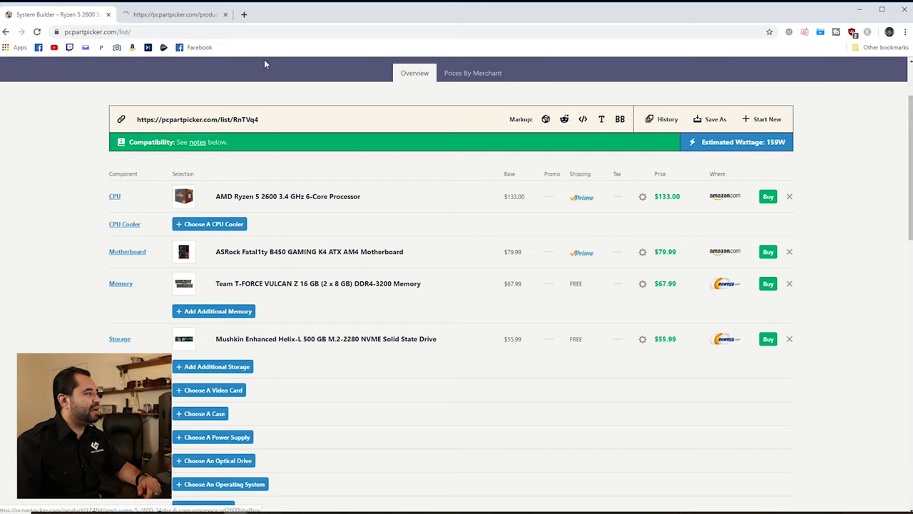
click(175, 15)
scroll(348, 235, down, 1)
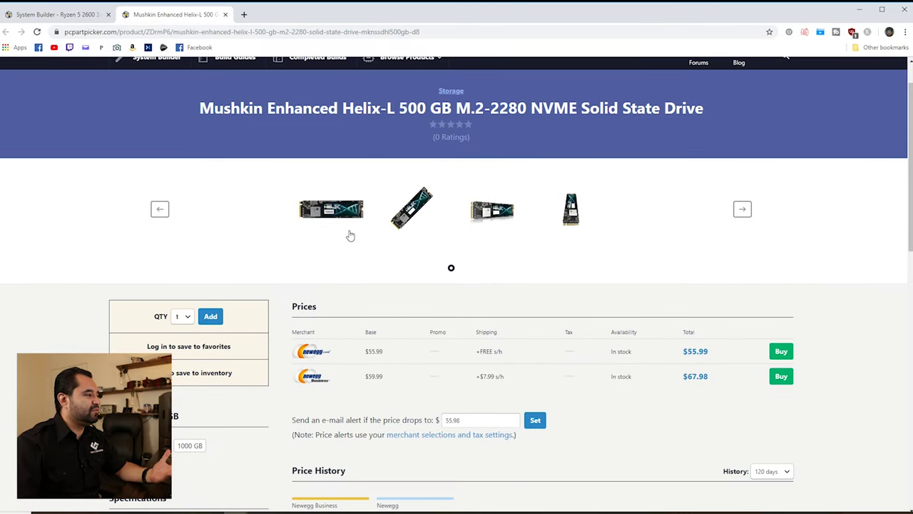
click(343, 218)
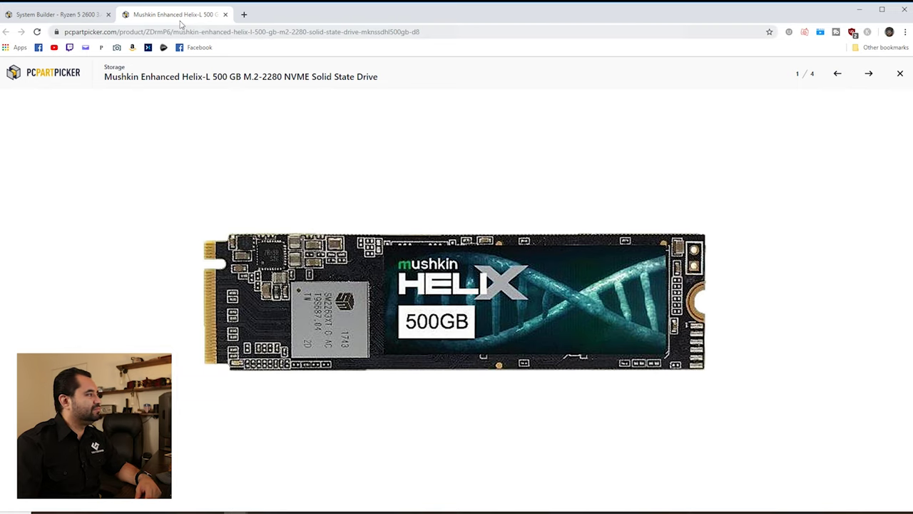
click(224, 14)
scroll(285, 203, down, 1)
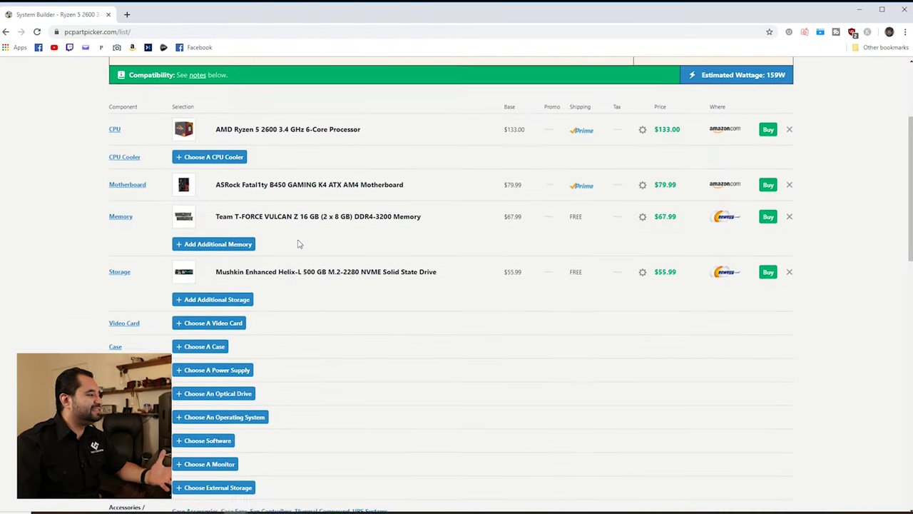
scroll(306, 244, up, 1)
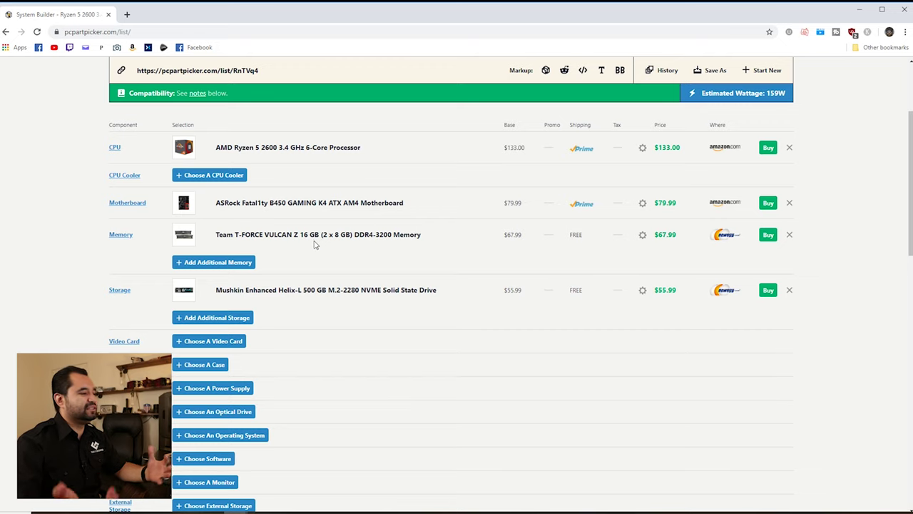
scroll(441, 297, up, 2)
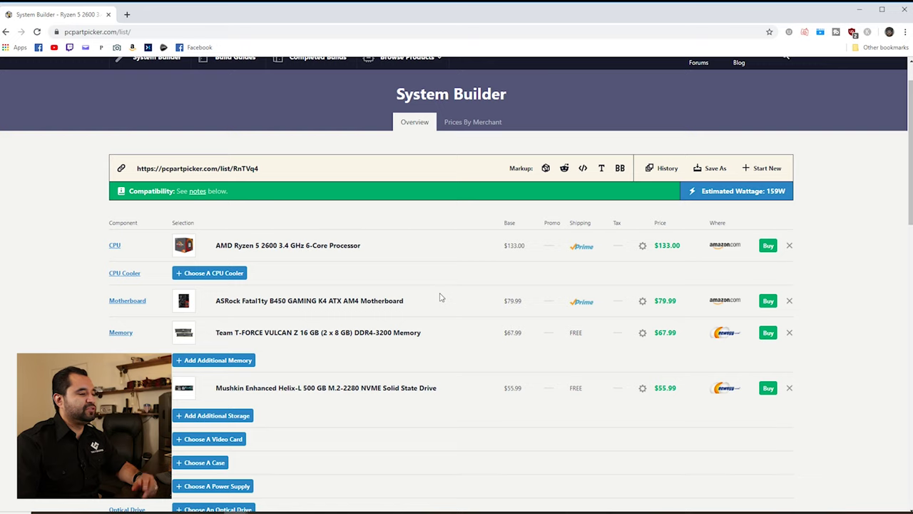
scroll(437, 296, down, 1)
scroll(356, 257, down, 2)
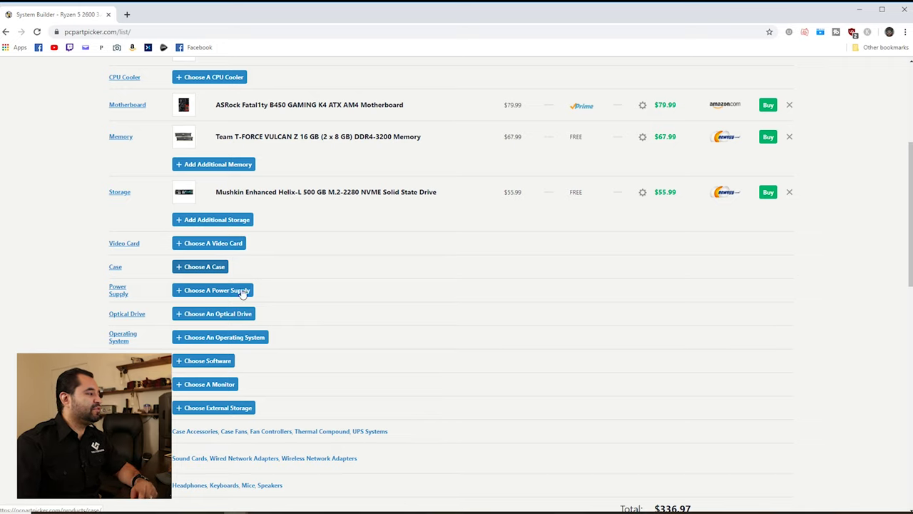
click(219, 274)
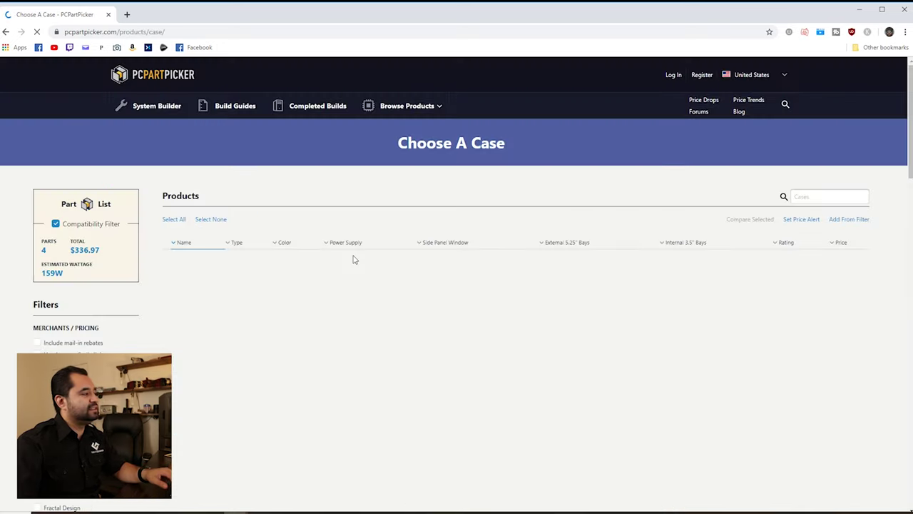
scroll(124, 270, down, 1)
scroll(123, 270, down, 1)
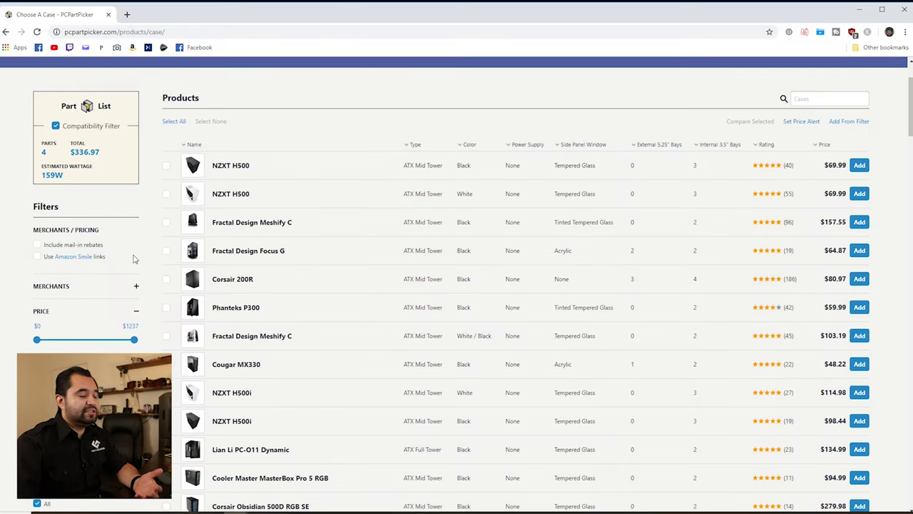
scroll(143, 264, down, 2)
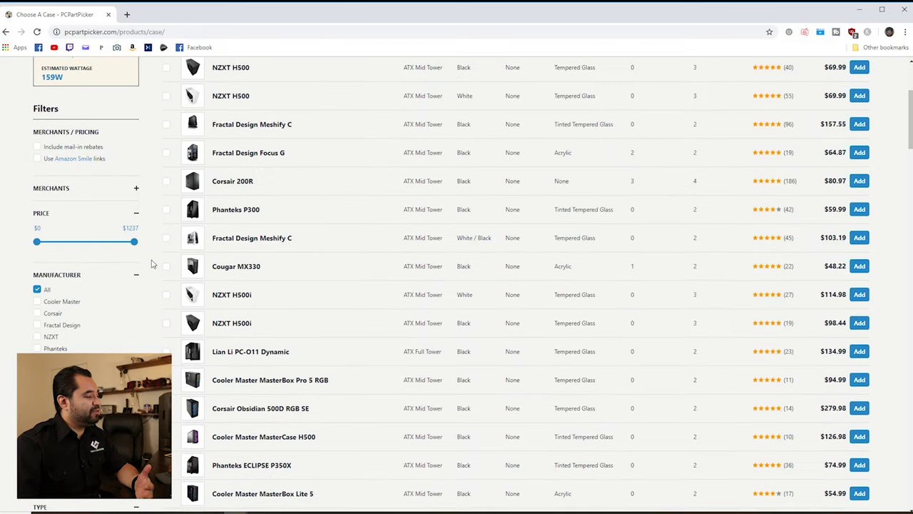
scroll(150, 273, down, 2)
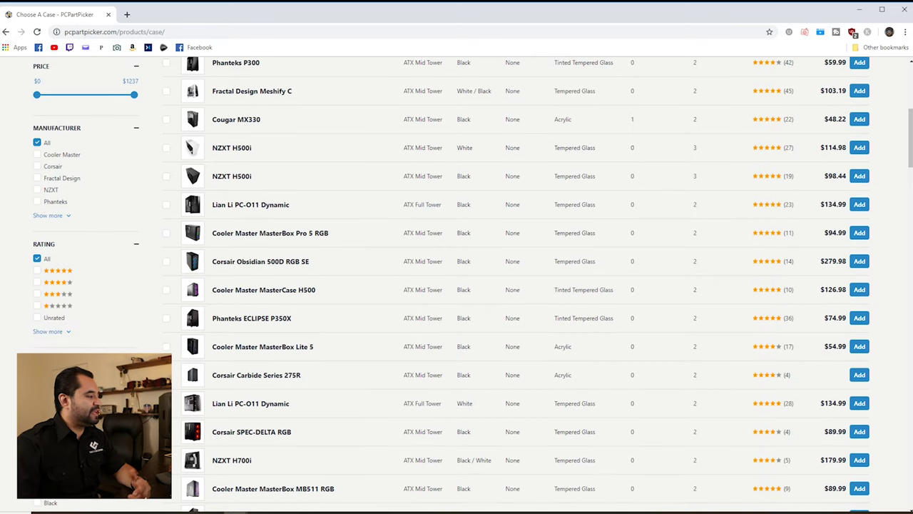
Step: Show ATX Mid Tower cases sorted by price, then open the Focus G and Crystal-P3 pages
click(37, 400)
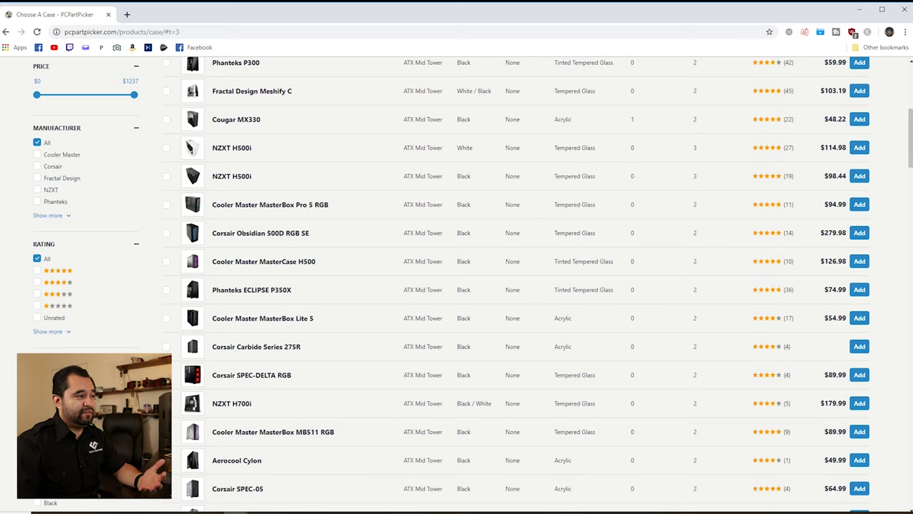
scroll(592, 260, up, 5)
scroll(593, 259, down, 1)
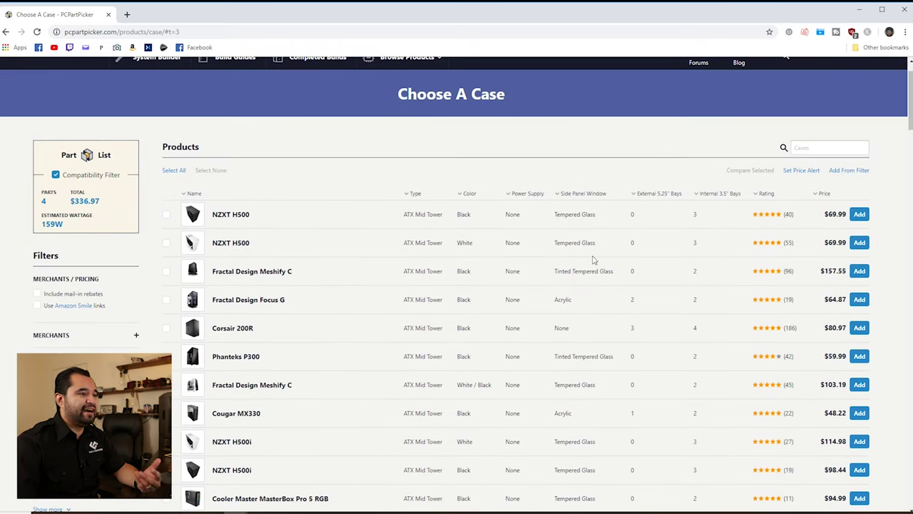
click(826, 193)
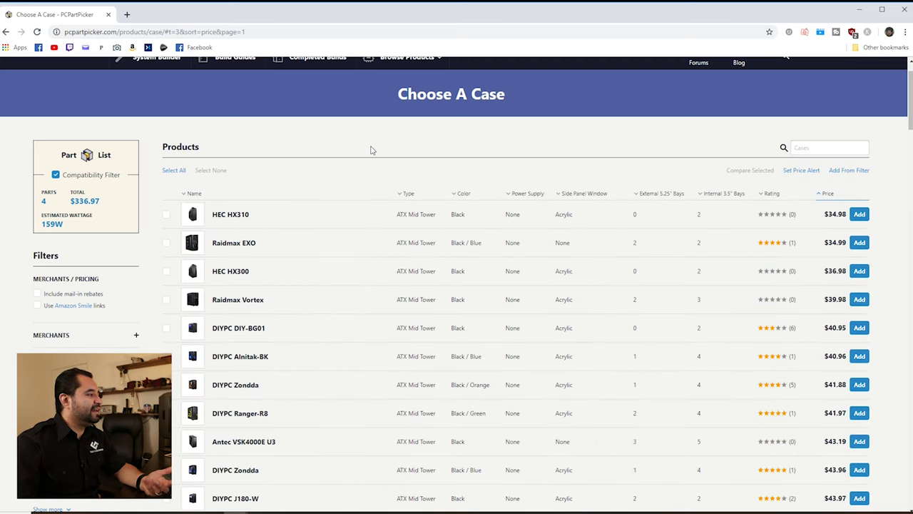
scroll(364, 172, down, 2)
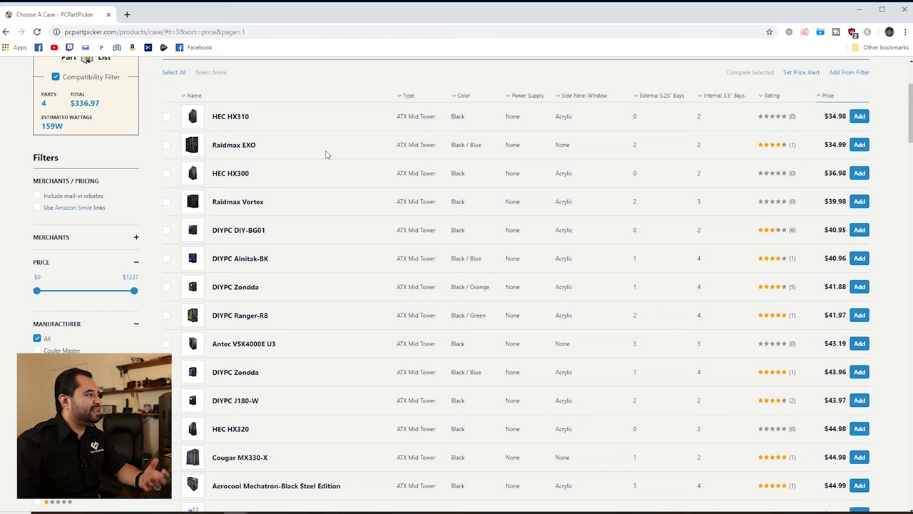
scroll(312, 175, down, 1)
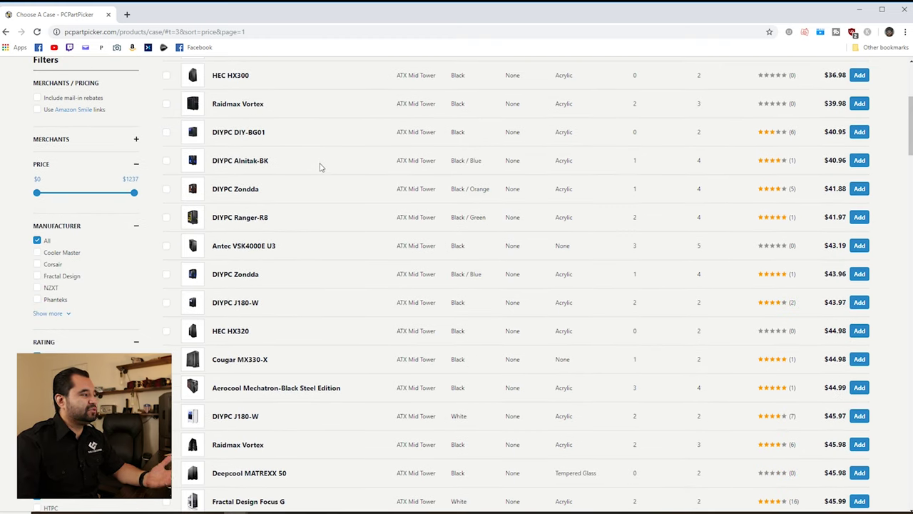
scroll(332, 163, down, 1)
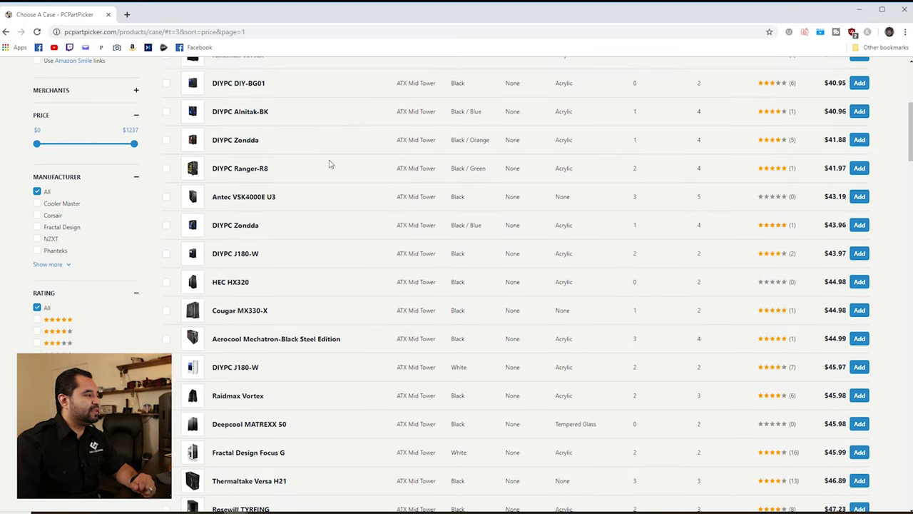
scroll(341, 162, down, 1)
scroll(343, 163, down, 1)
scroll(348, 163, up, 1)
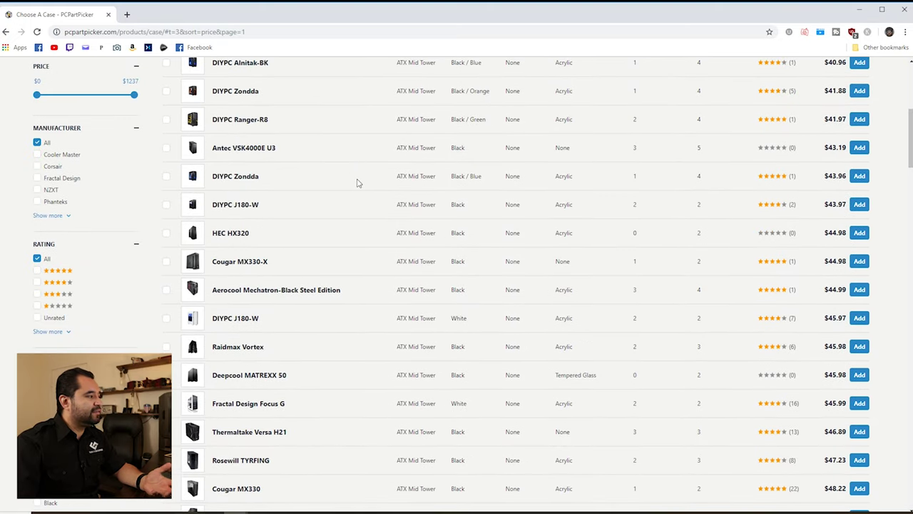
scroll(358, 183, down, 2)
scroll(356, 179, down, 1)
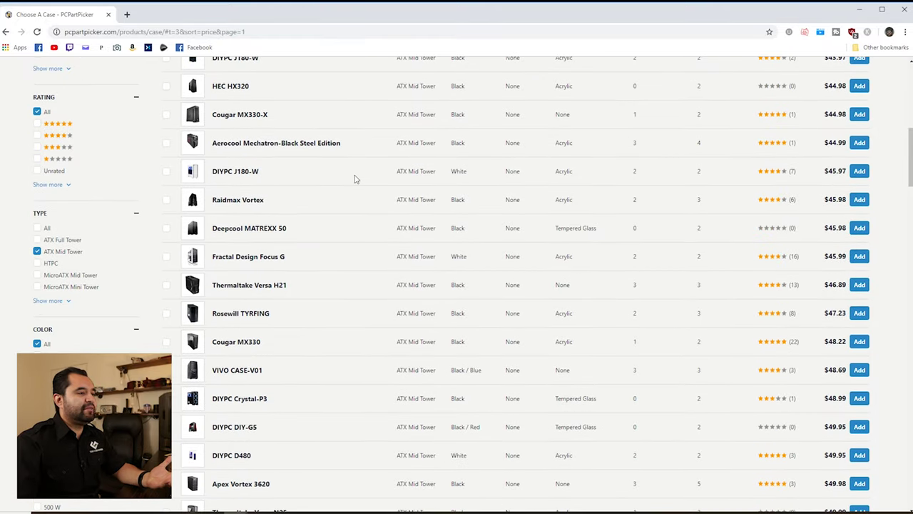
middle_click(278, 263)
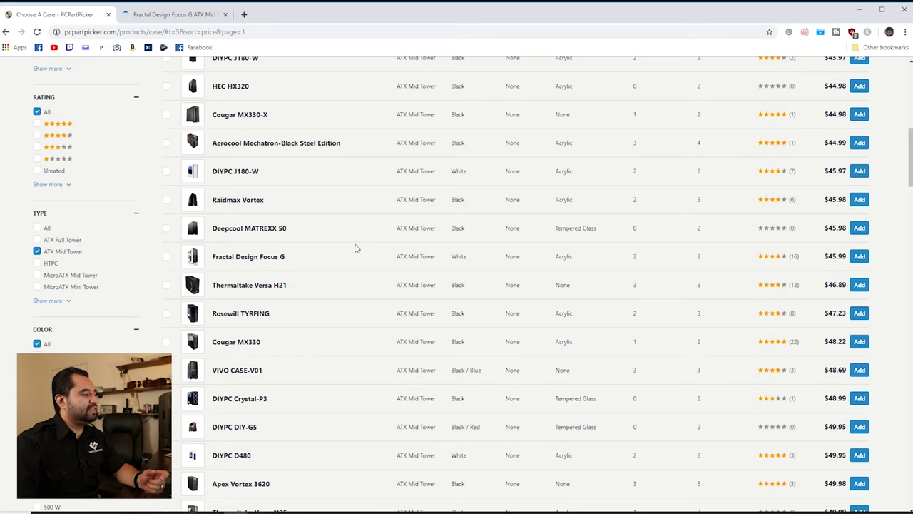
scroll(357, 247, down, 1)
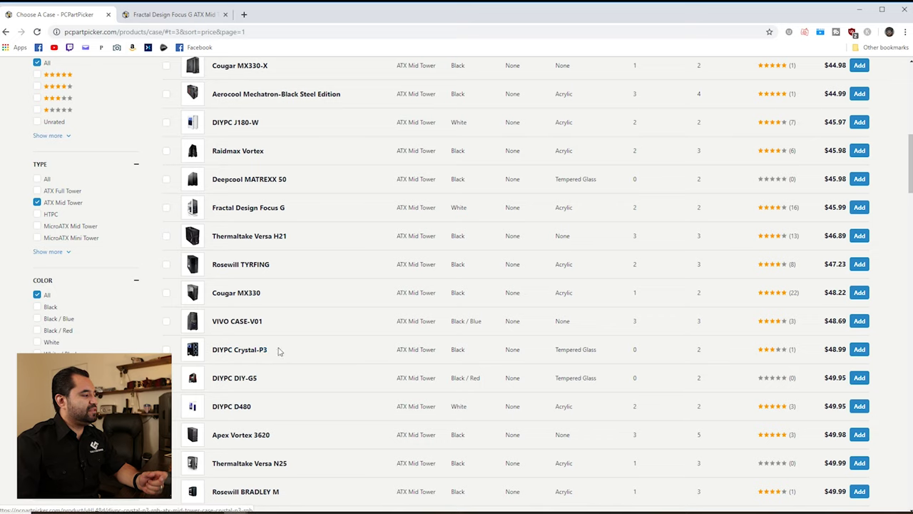
middle_click(251, 352)
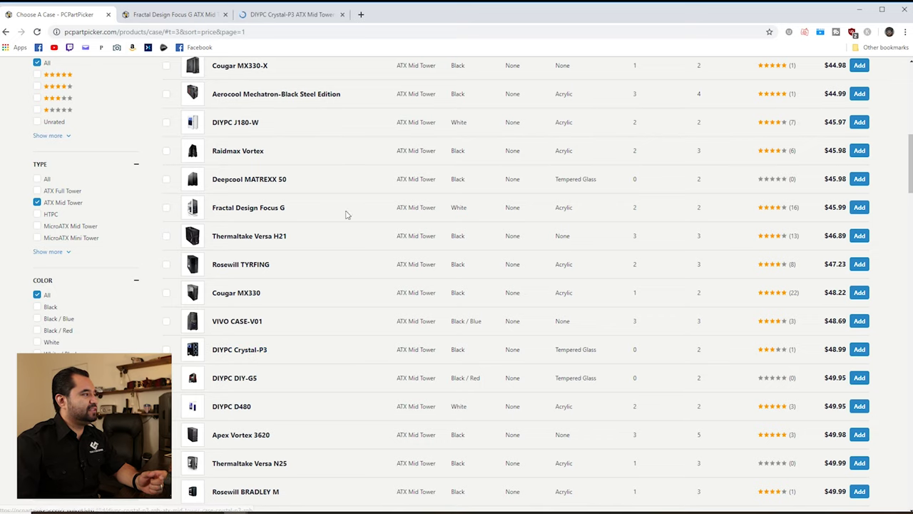
click(300, 15)
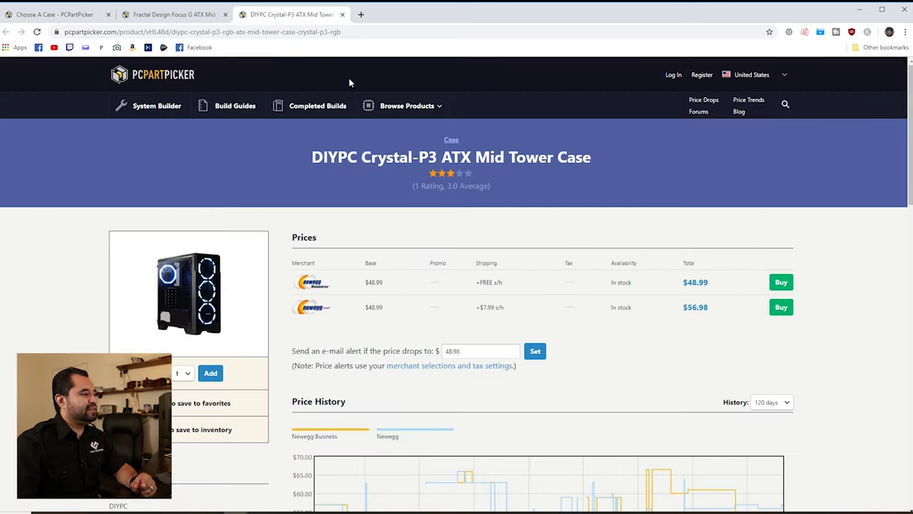
click(206, 309)
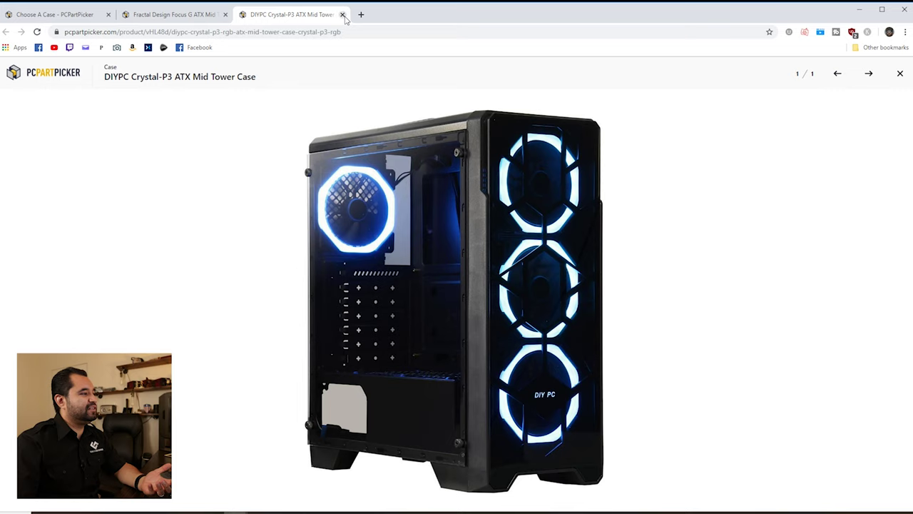
click(342, 15)
click(73, 16)
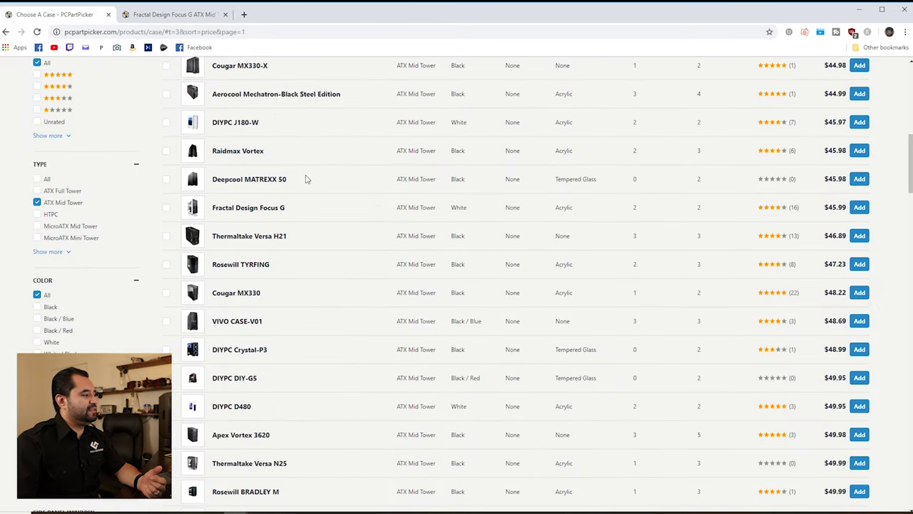
scroll(310, 348, down, 1)
scroll(309, 347, up, 1)
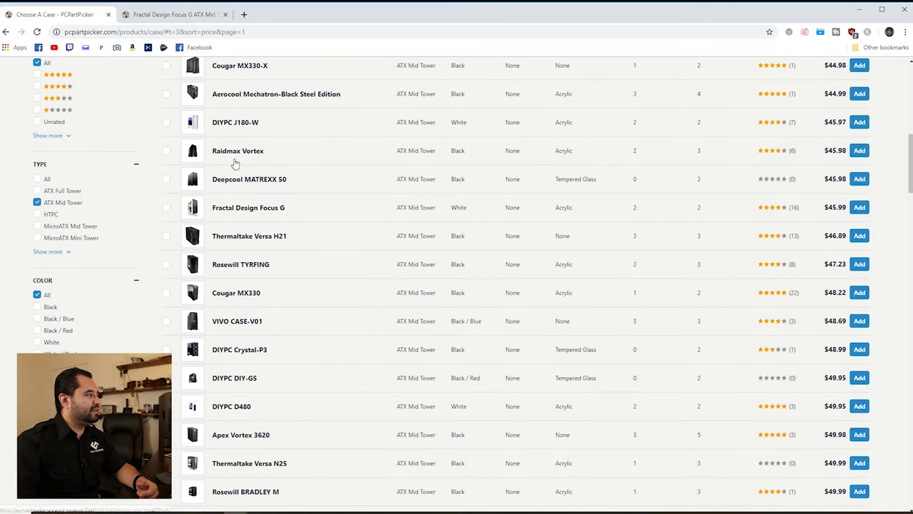
middle_click(239, 349)
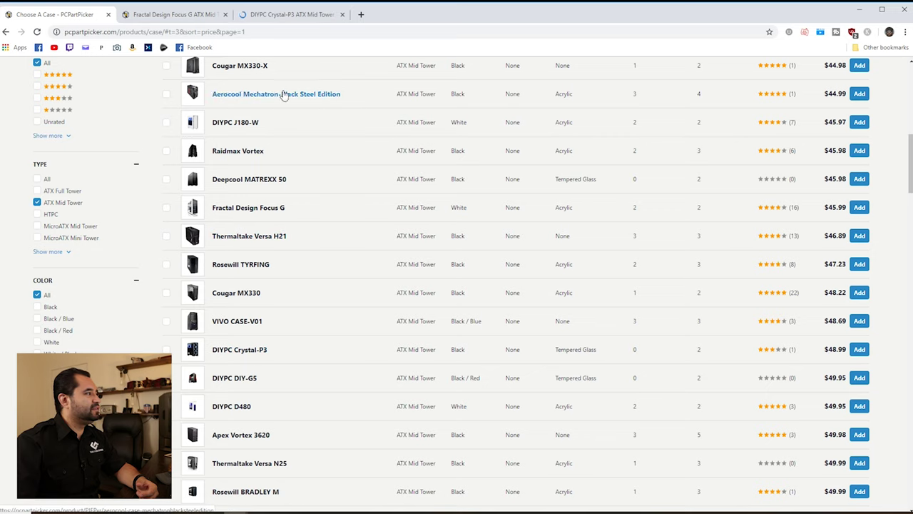
key(ctrl+Tab)
key(ctrl+Tab)
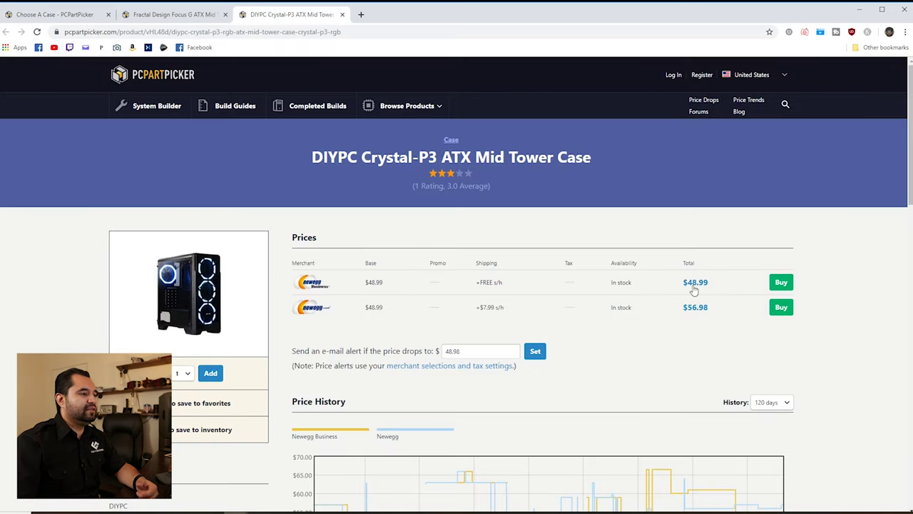
middle_click(782, 282)
Step: Read the Crystal-P3 reviews on Newegg Business, then return to the case list
click(407, 15)
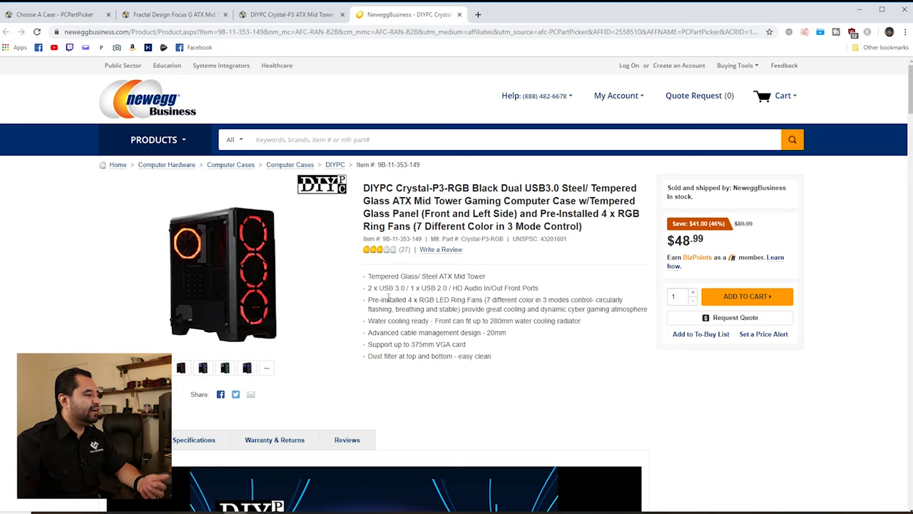
scroll(399, 261, down, 5)
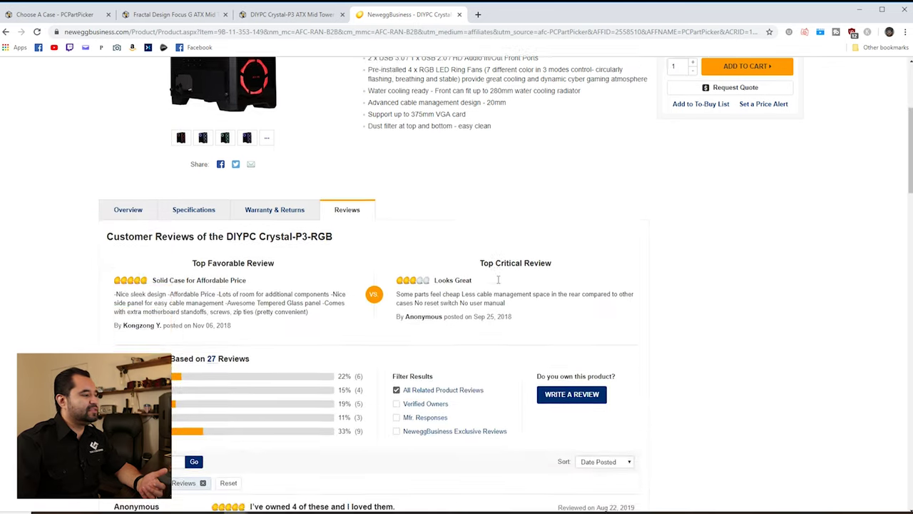
scroll(408, 335, down, 1)
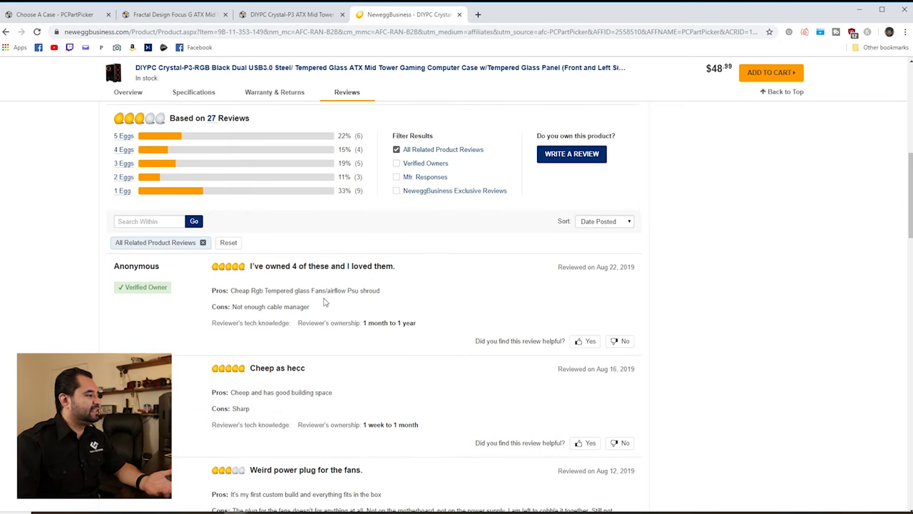
scroll(359, 284, down, 1)
scroll(360, 283, down, 1)
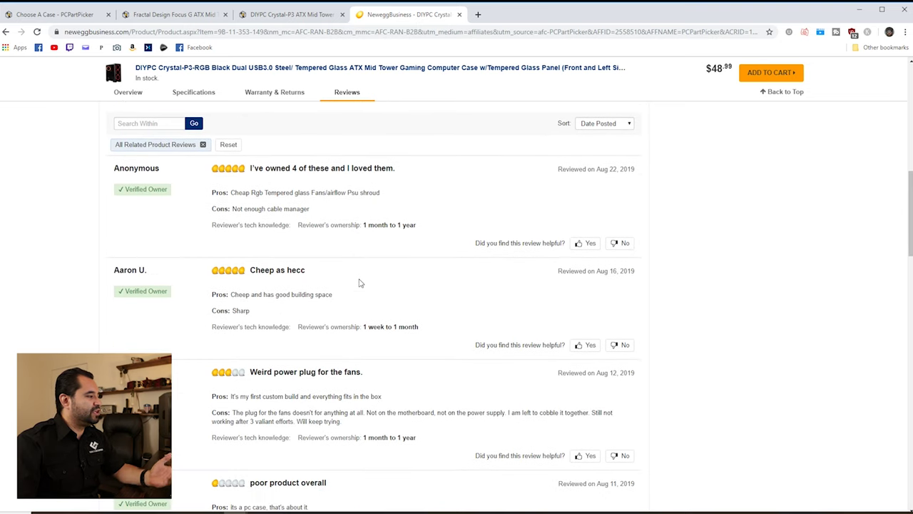
scroll(360, 283, down, 1)
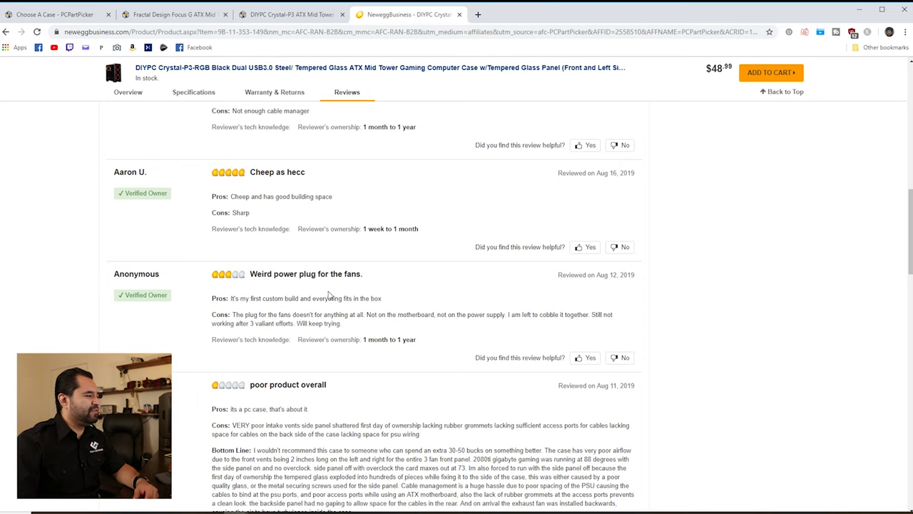
scroll(346, 300, down, 1)
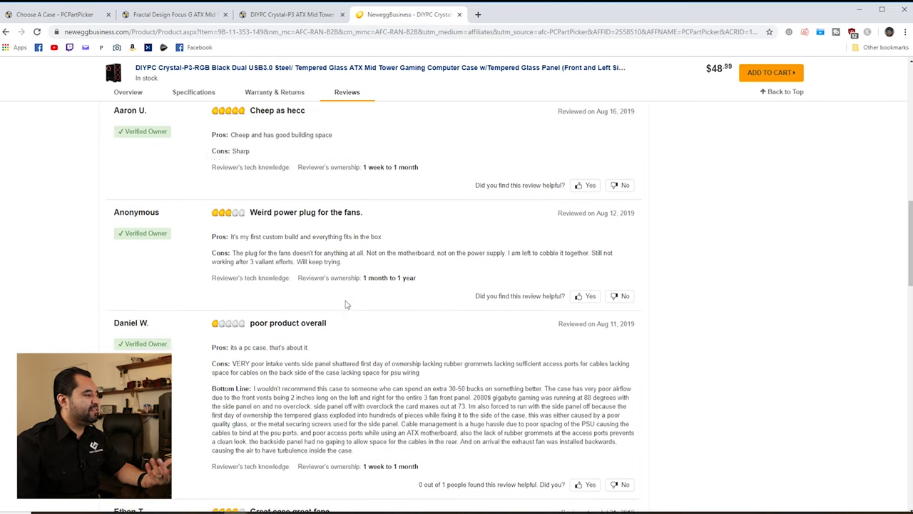
scroll(351, 300, down, 1)
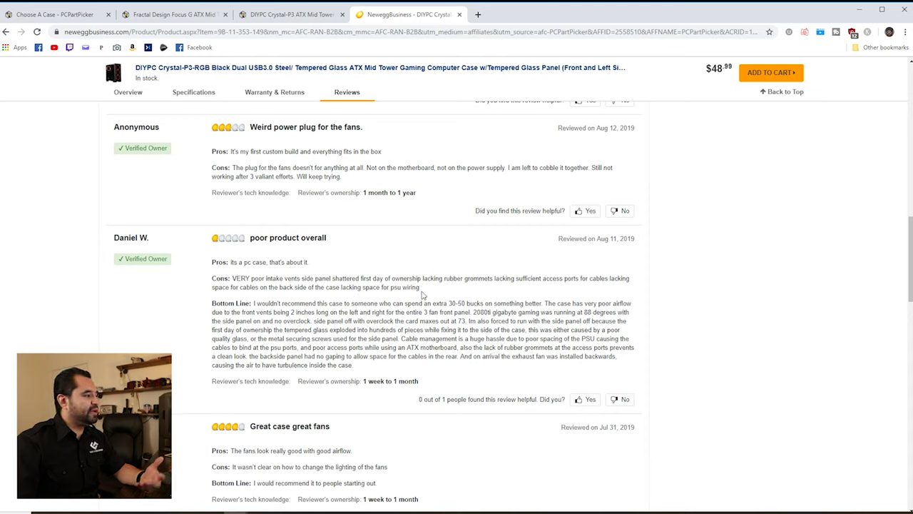
scroll(407, 296, down, 3)
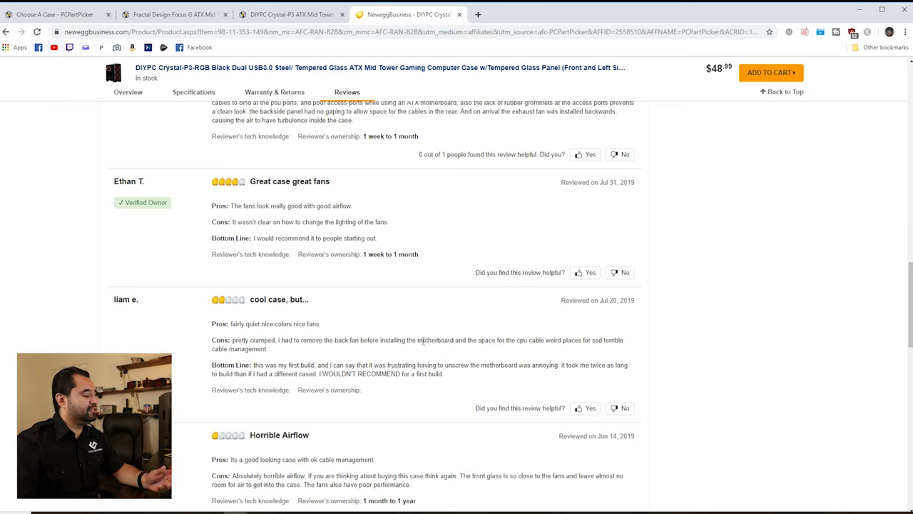
scroll(413, 340, down, 1)
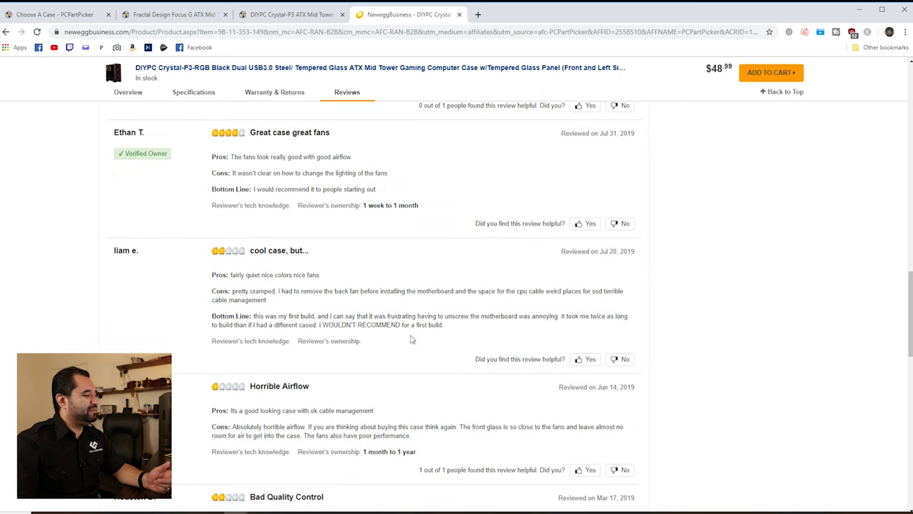
scroll(379, 326, down, 1)
scroll(371, 318, down, 1)
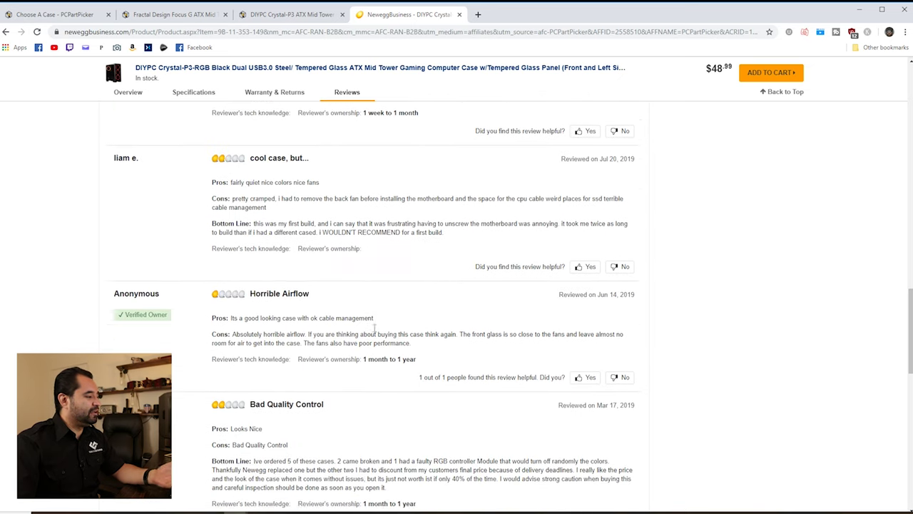
key(ctrl+1)
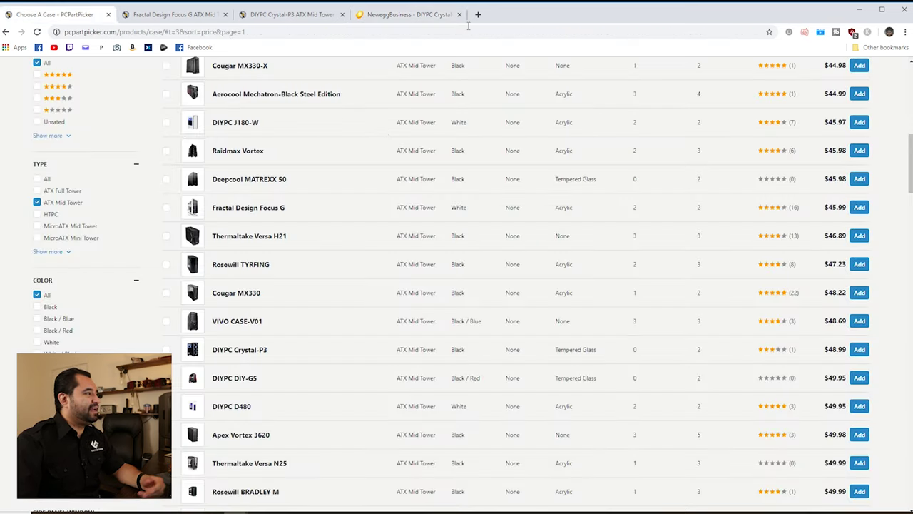
click(413, 15)
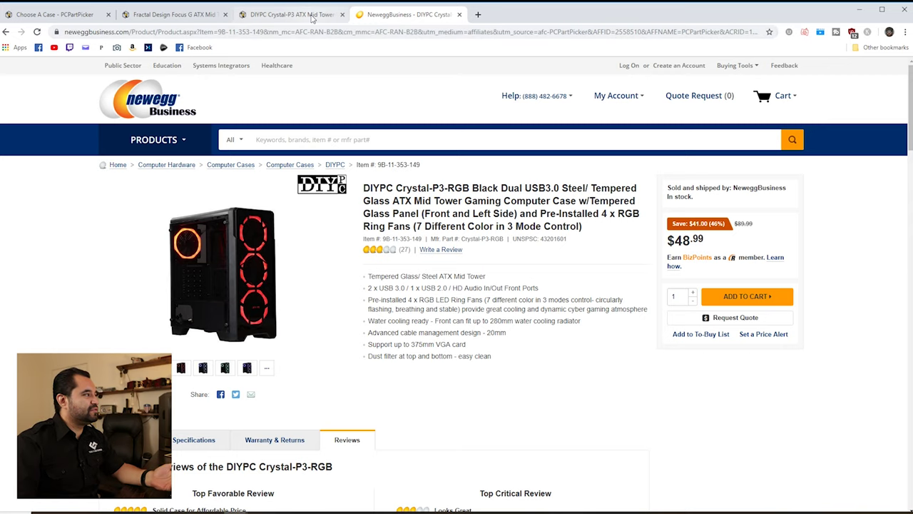
click(312, 18)
click(186, 14)
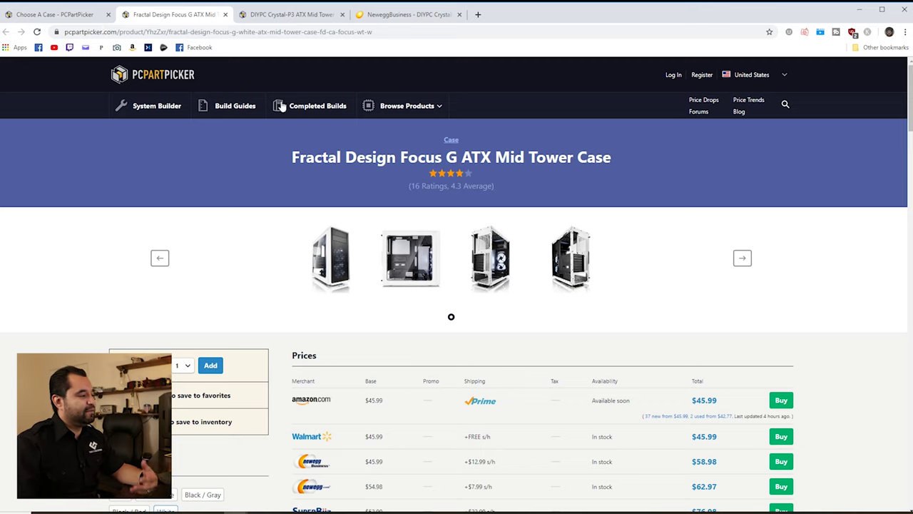
scroll(647, 255, down, 1)
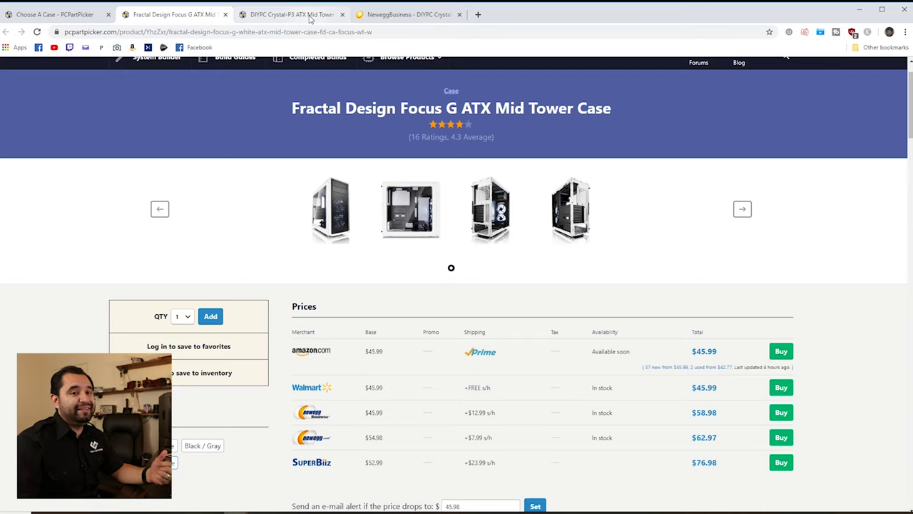
key(ctrl+shift+Tab)
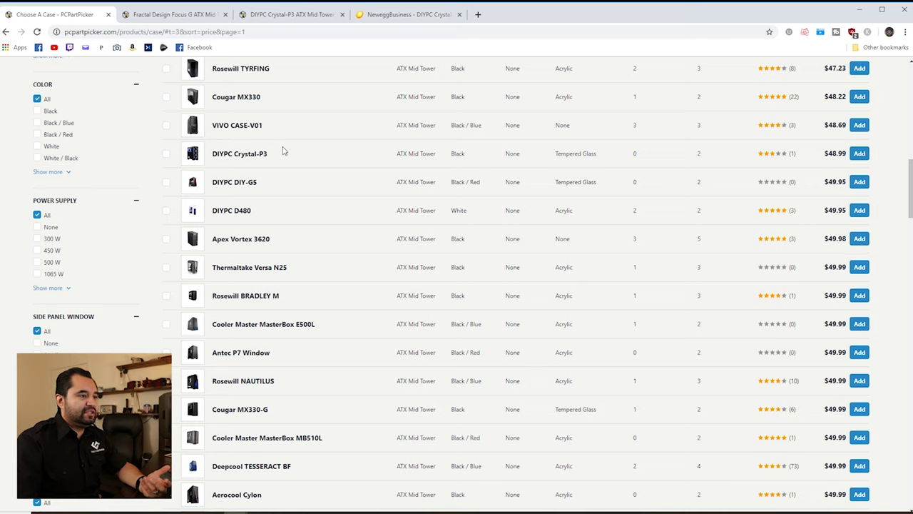
Step: Review the Thermaltake Versa N25 page and enlarged photo, then close it
middle_click(278, 267)
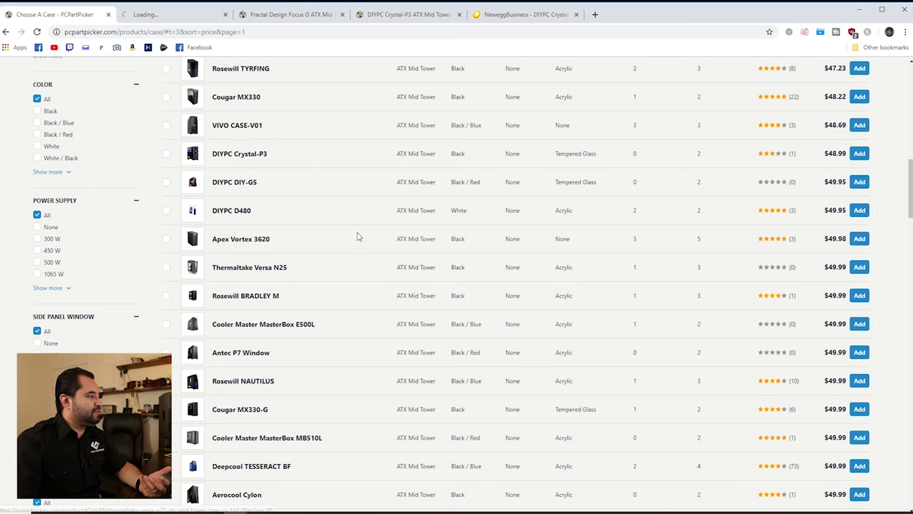
click(178, 15)
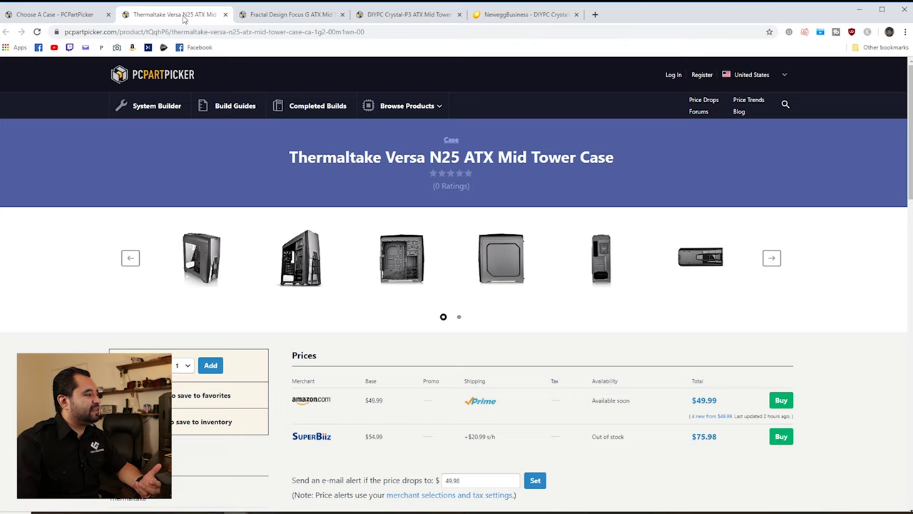
click(300, 265)
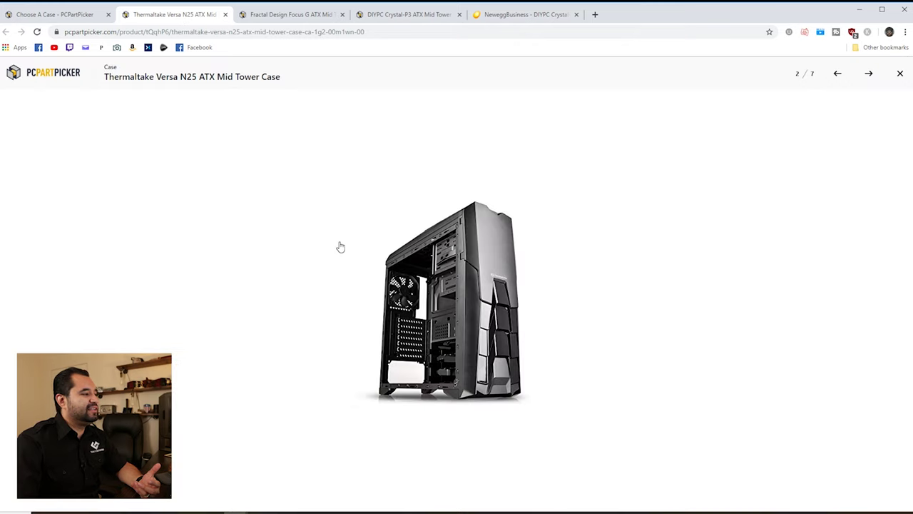
click(226, 14)
scroll(311, 198, down, 2)
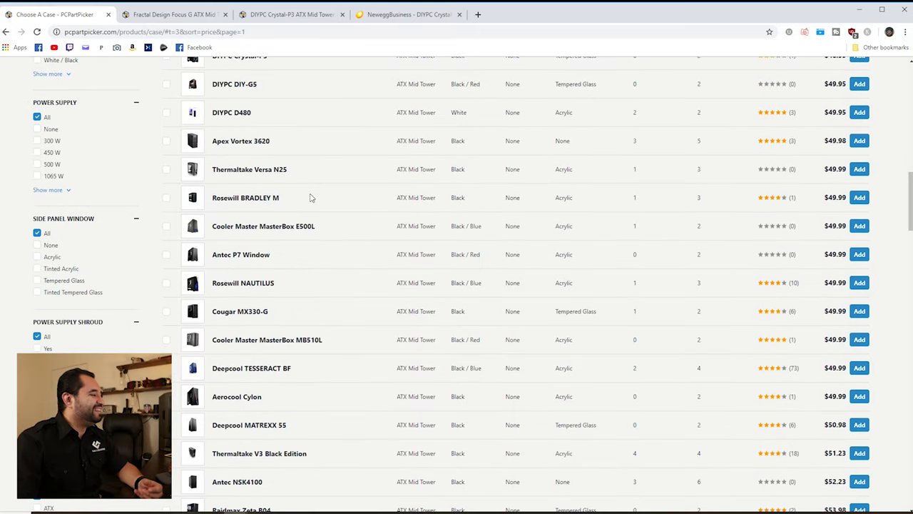
scroll(311, 198, down, 1)
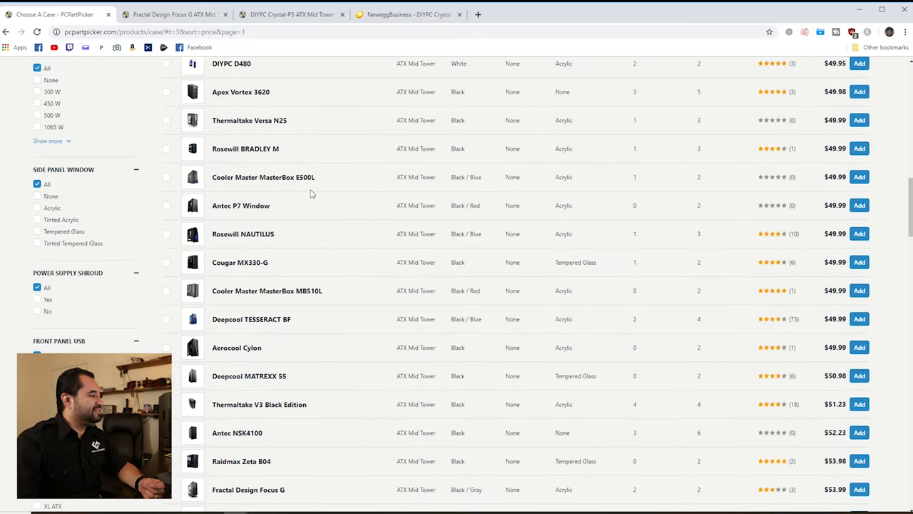
Step: Check and close the Rosewill NAUTILUS page, then open the Deepcool MATREXX 55 separately
middle_click(254, 234)
click(216, 16)
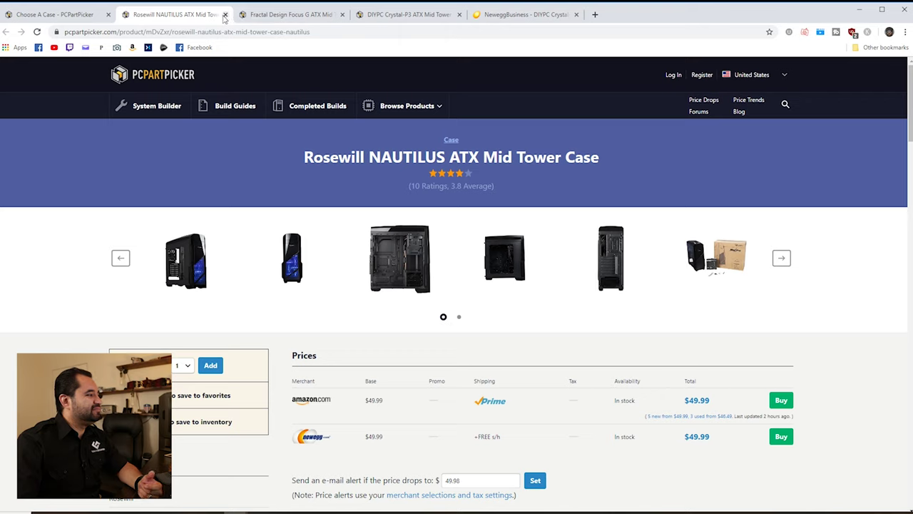
click(225, 15)
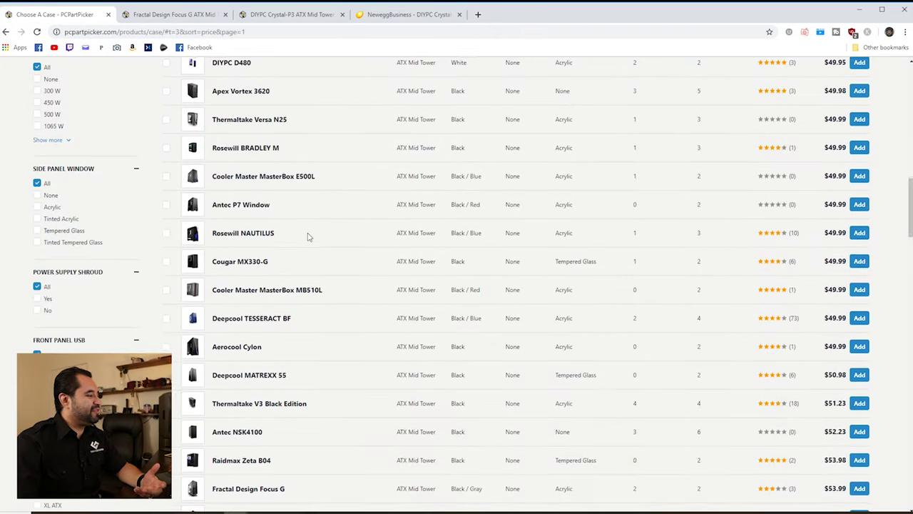
scroll(308, 237, down, 1)
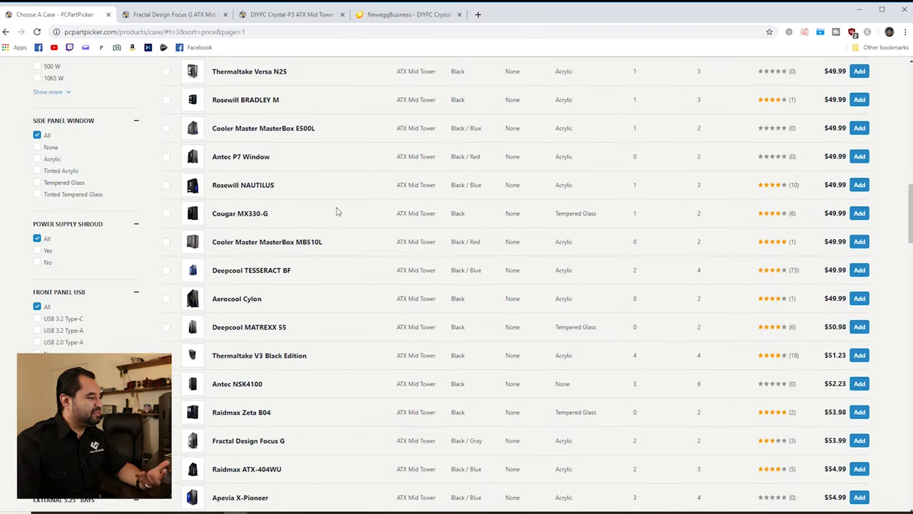
scroll(339, 212, down, 1)
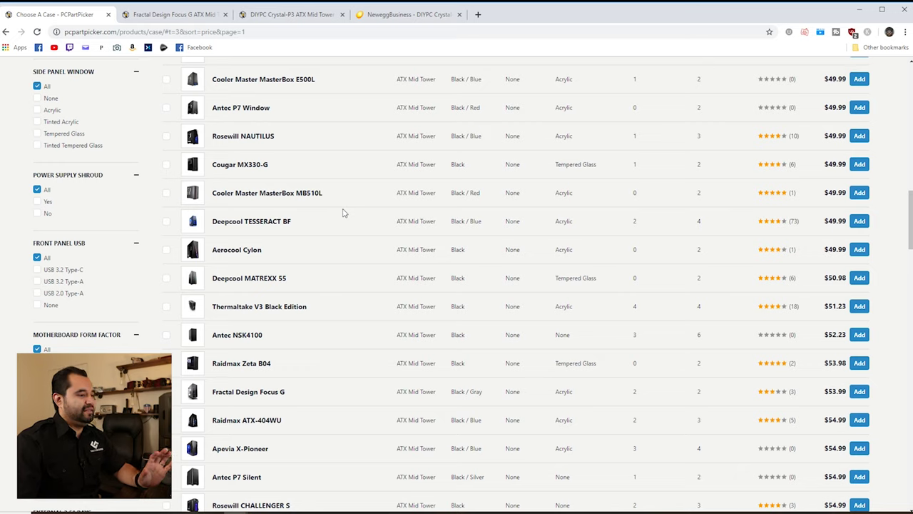
middle_click(270, 282)
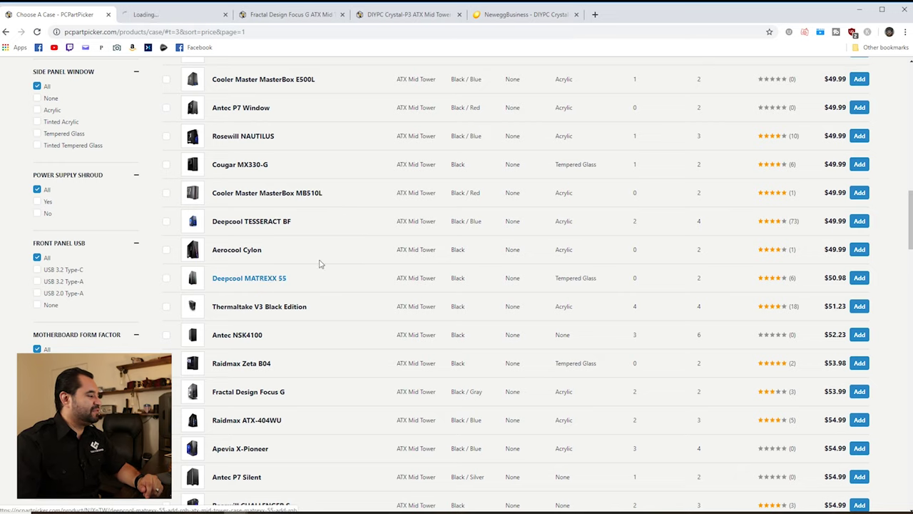
Step: Compare the Deepcool MATREXX 55, Fractal Design Focus G and DIYPC Crystal-P3 pages, ending on Focus G
click(182, 15)
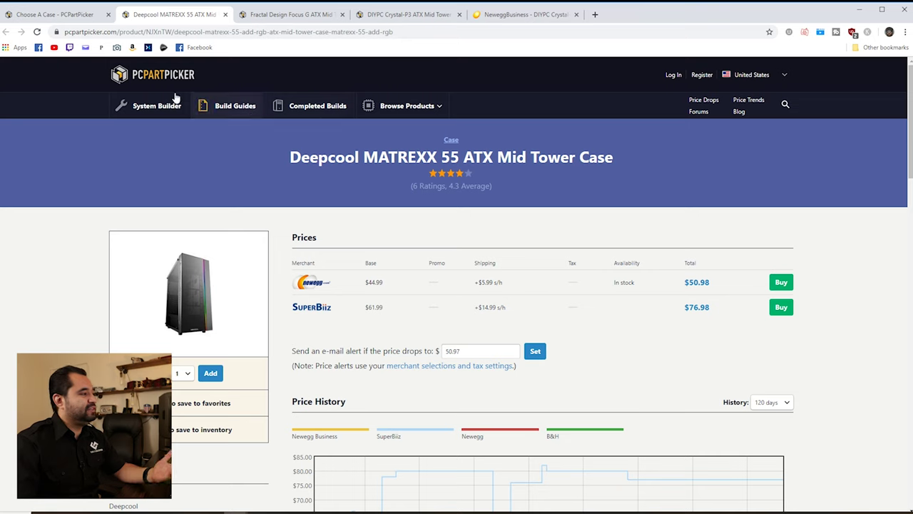
click(289, 15)
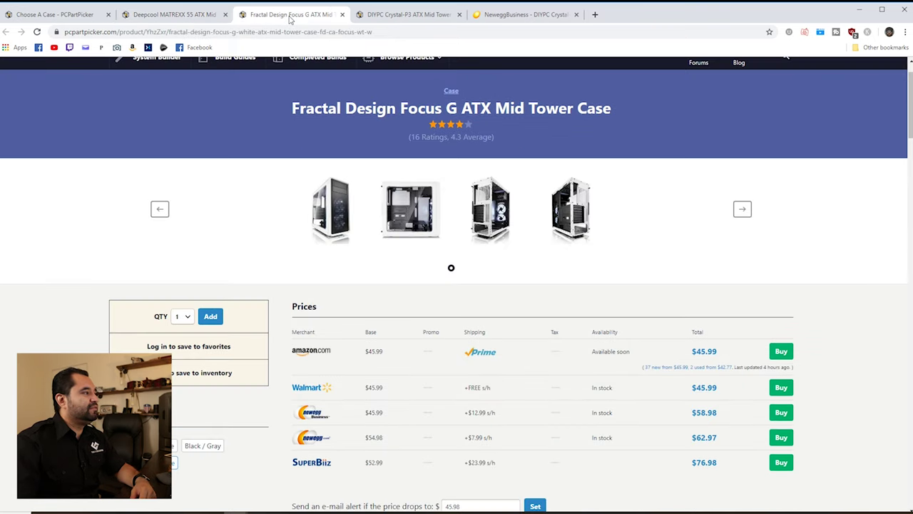
click(417, 16)
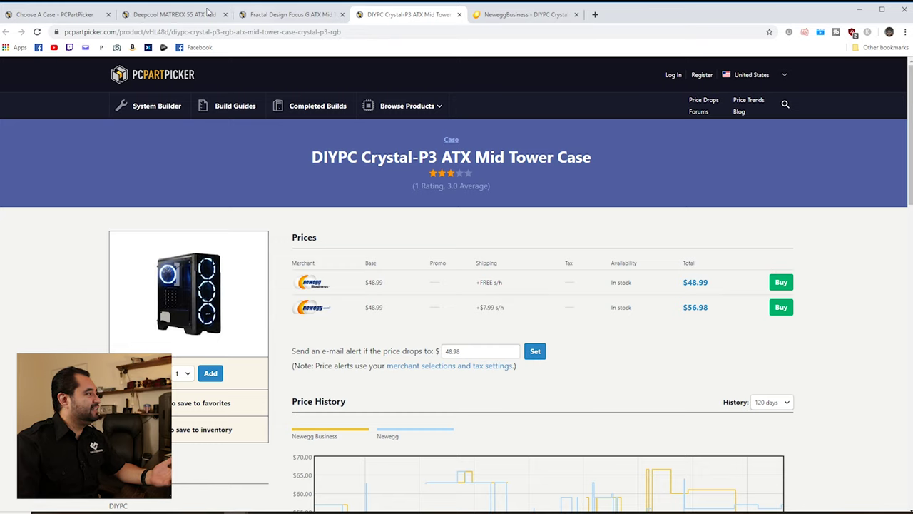
click(176, 20)
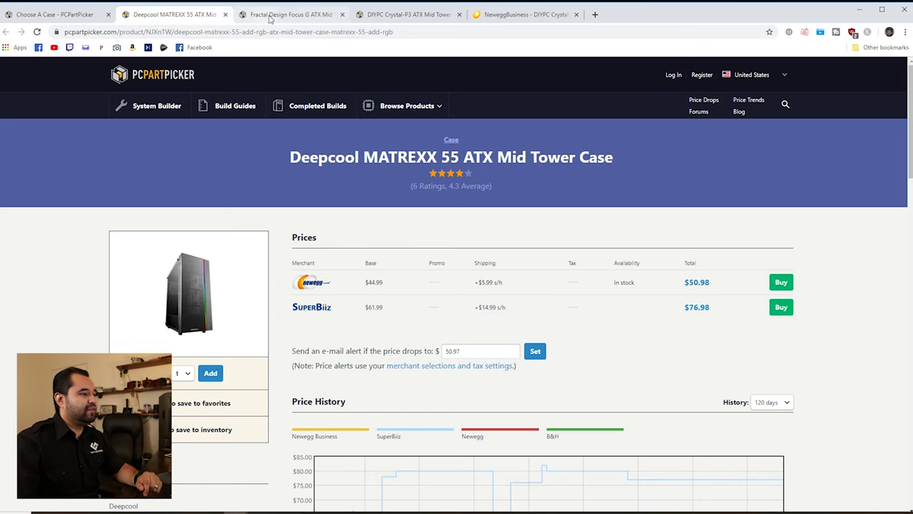
click(293, 16)
key(ctrl+Tab)
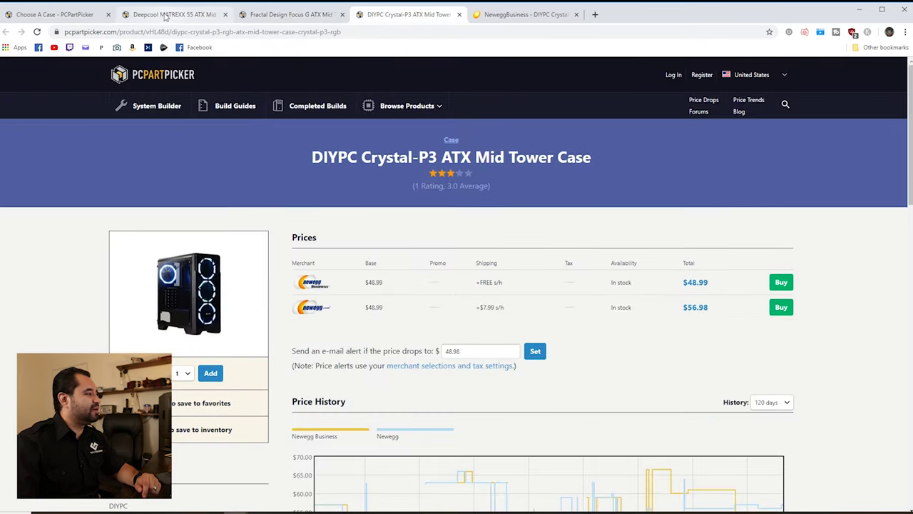
click(178, 15)
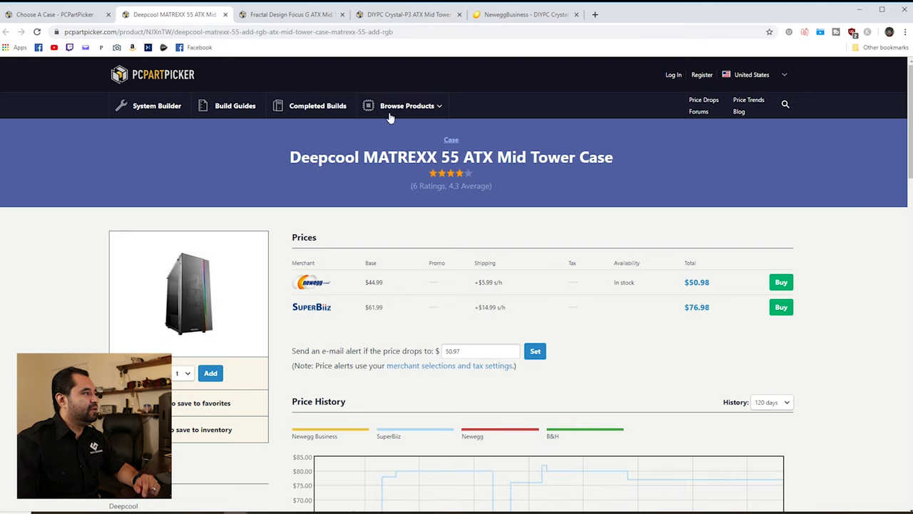
click(300, 16)
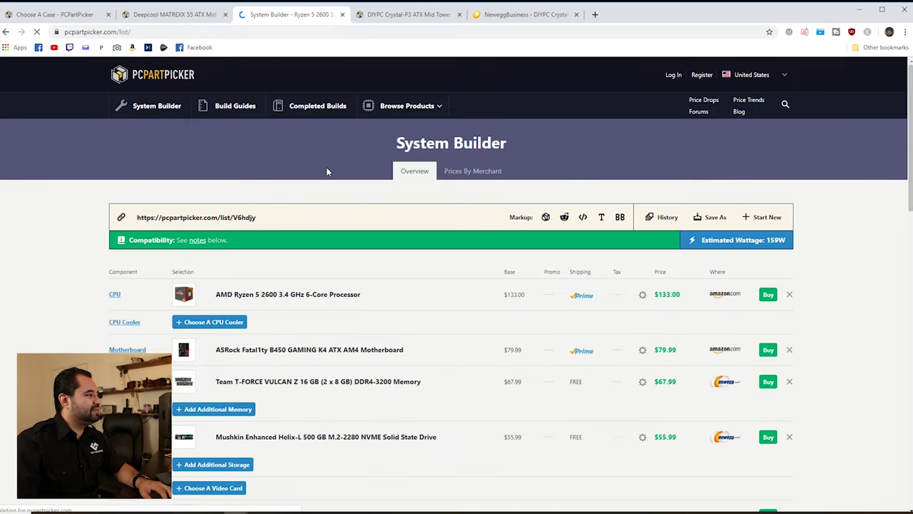
scroll(310, 274, down, 3)
scroll(310, 275, down, 2)
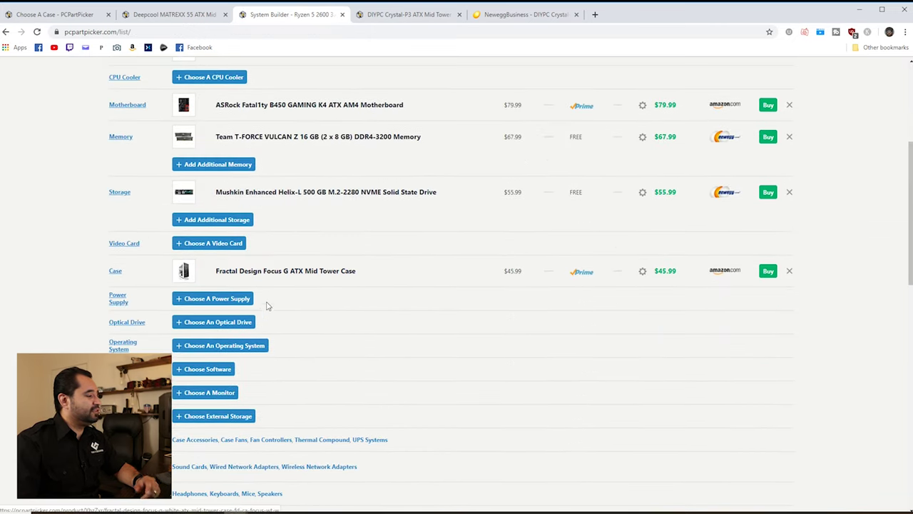
Step: Bring up the power supply choices from System Builder
click(231, 298)
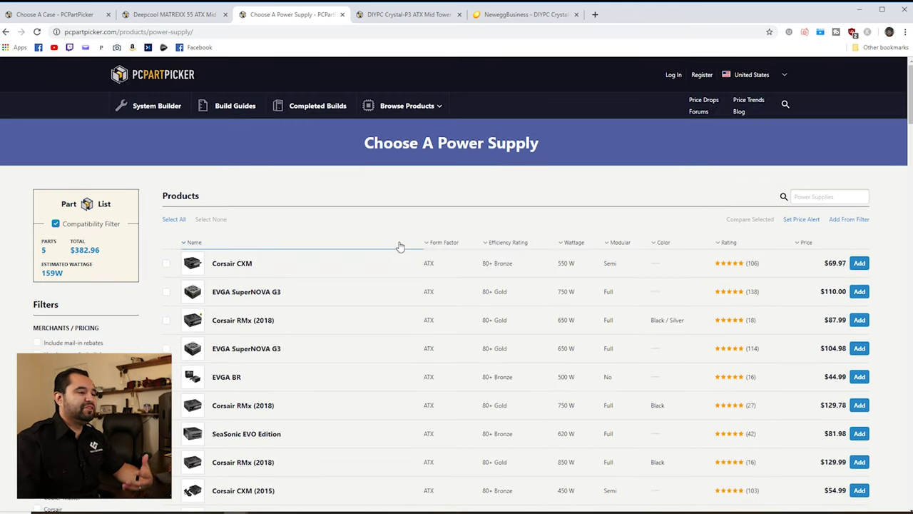
scroll(400, 246, down, 2)
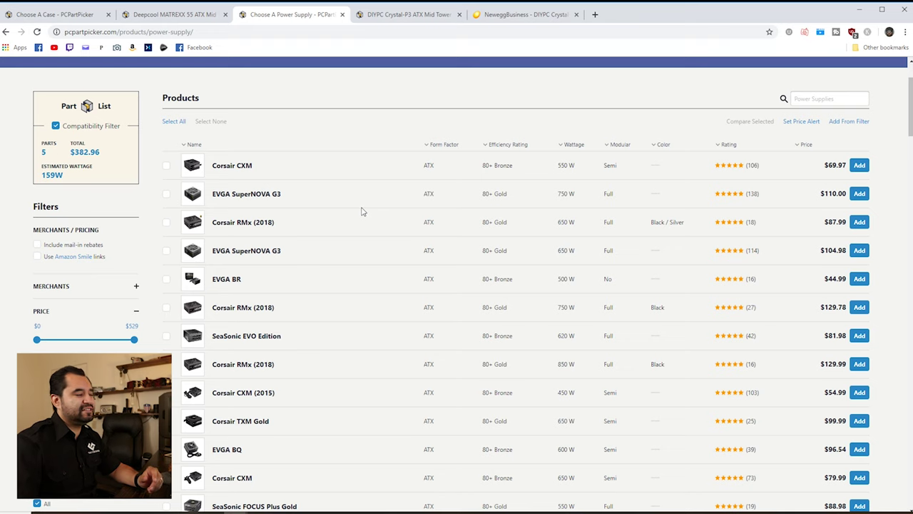
scroll(343, 203, down, 1)
scroll(339, 200, up, 2)
scroll(321, 196, down, 1)
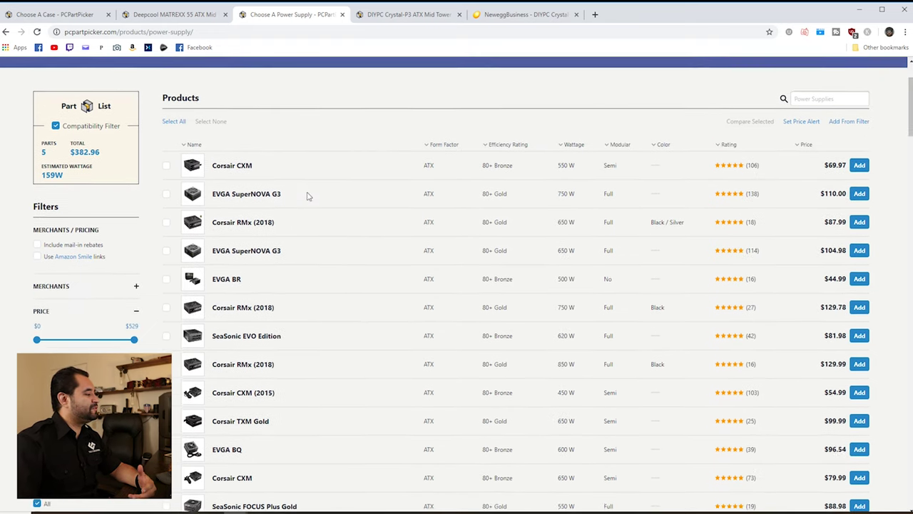
scroll(307, 200, down, 2)
scroll(305, 202, down, 1)
scroll(303, 198, up, 2)
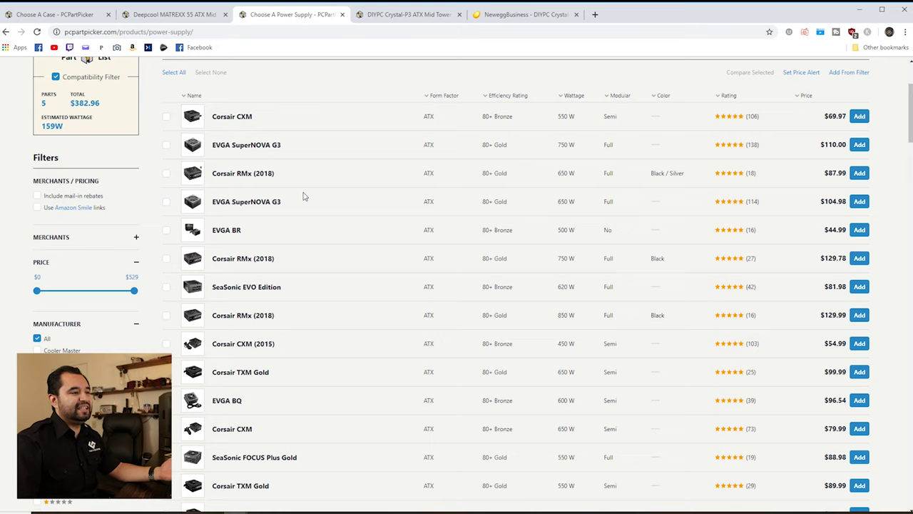
scroll(323, 204, down, 1)
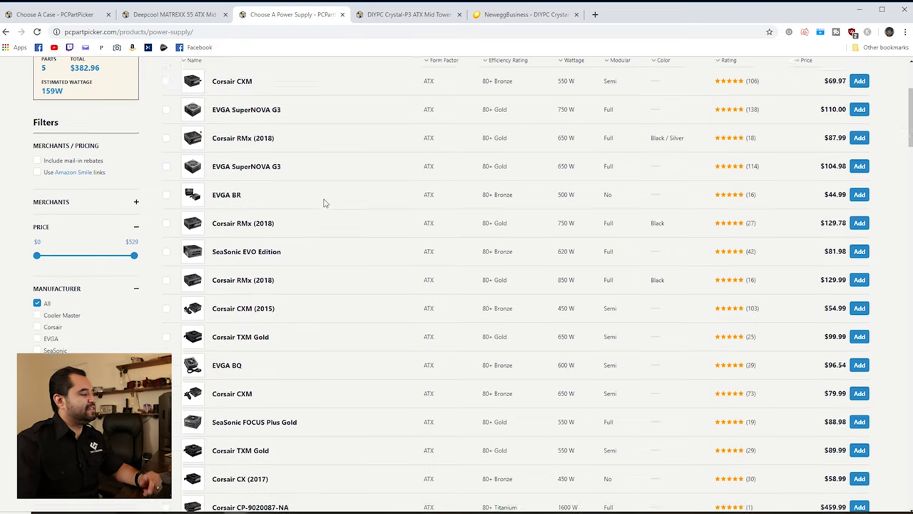
scroll(117, 197, down, 1)
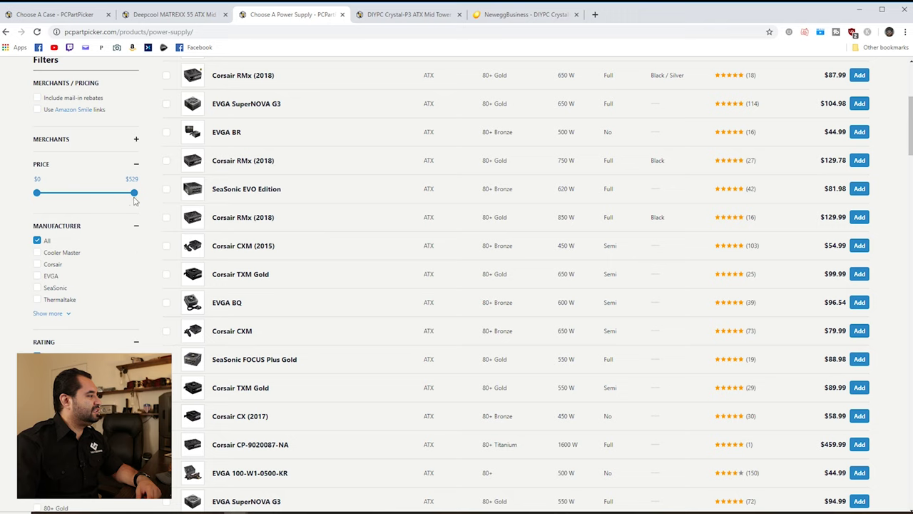
scroll(107, 264, down, 2)
scroll(68, 307, down, 2)
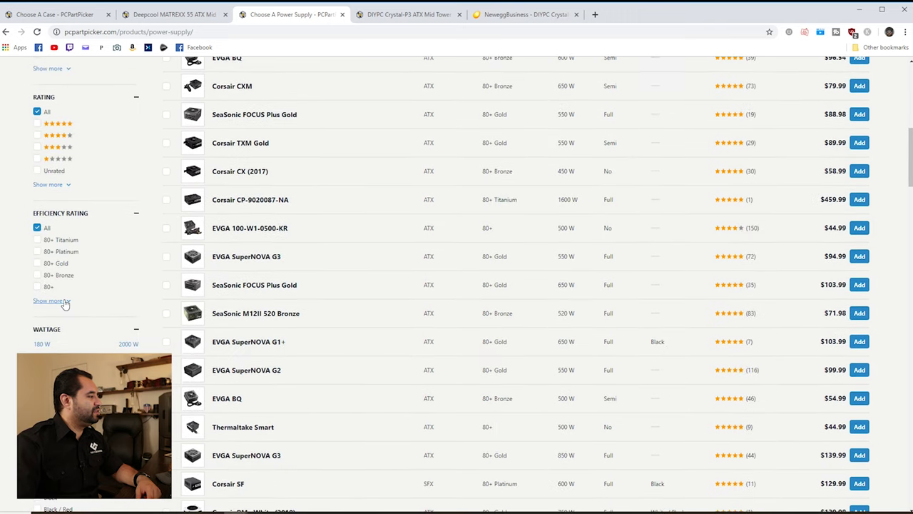
Step: Filter power supplies to 80+, Bronze, Silver and Gold efficiency ratings
click(64, 303)
click(47, 300)
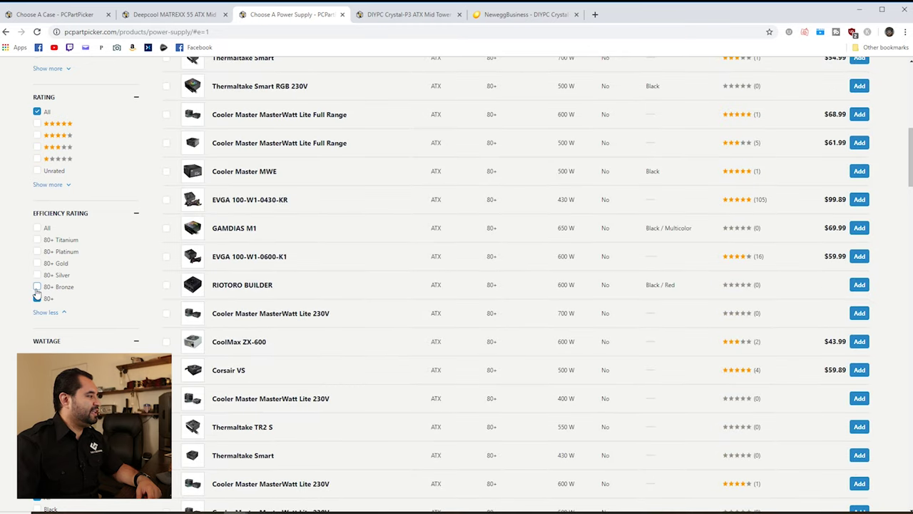
click(37, 286)
click(38, 274)
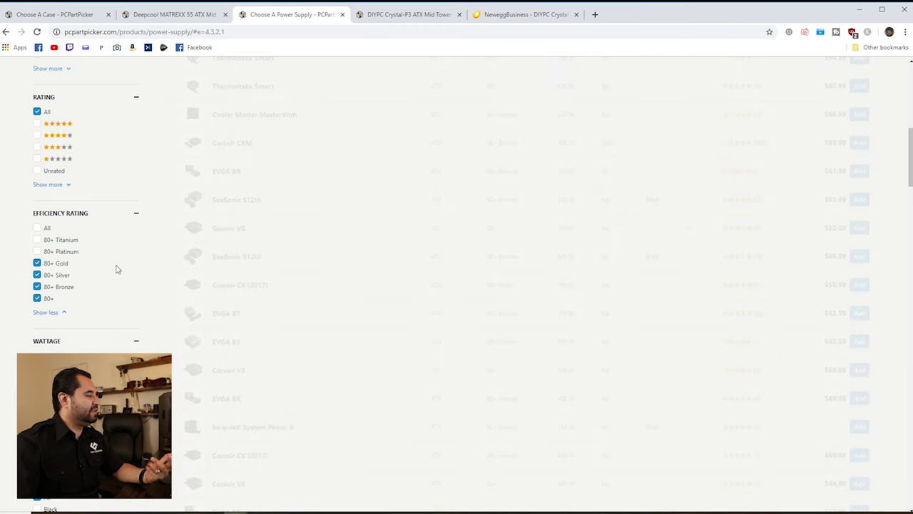
scroll(113, 270, down, 1)
scroll(115, 271, down, 1)
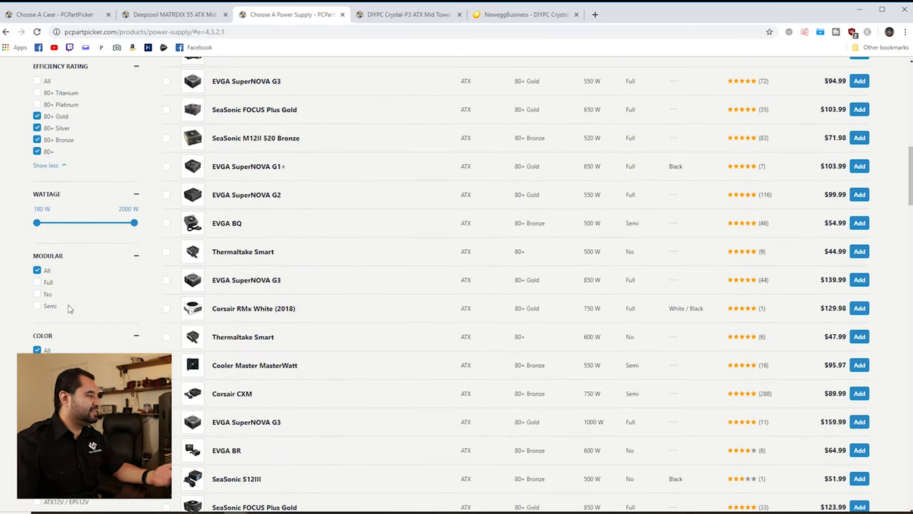
Step: Limit results to semi- and fully modular units, sort by rating, and view page 2
click(48, 306)
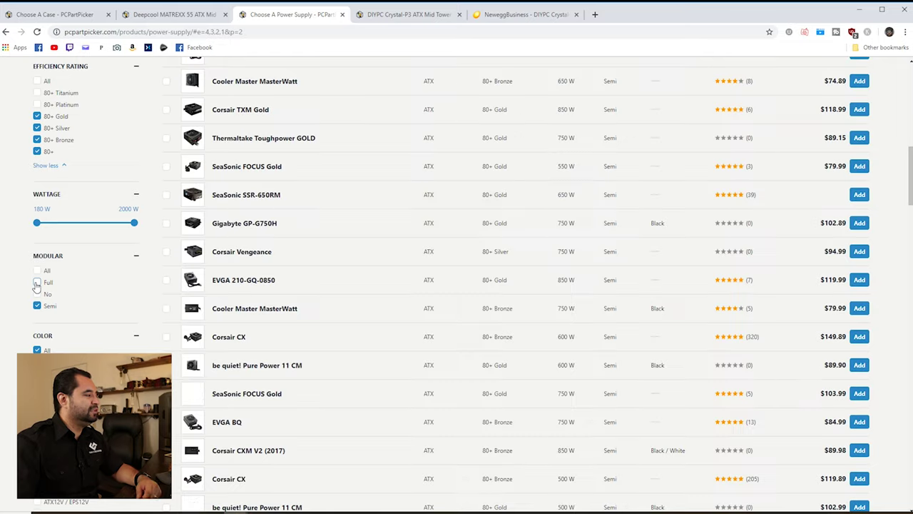
click(48, 282)
scroll(107, 285, down, 1)
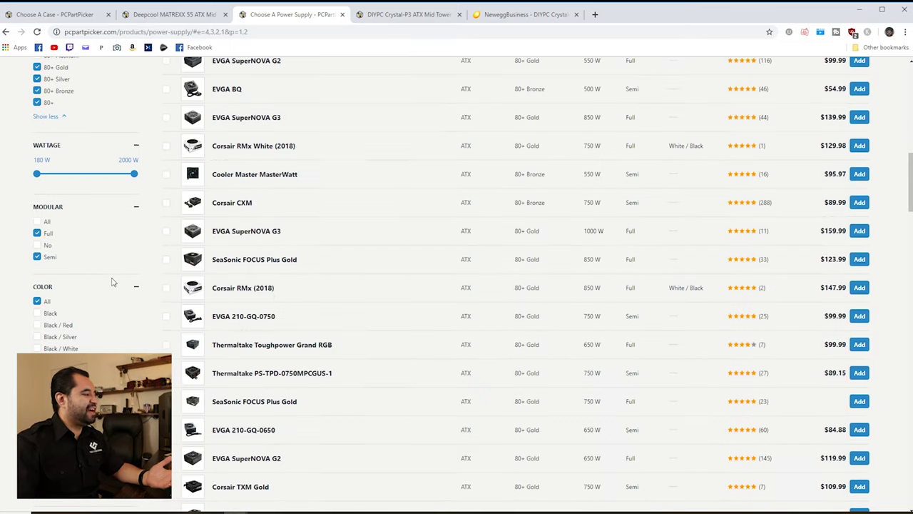
scroll(111, 284, down, 3)
scroll(112, 281, up, 3)
scroll(100, 285, up, 5)
scroll(100, 296, up, 10)
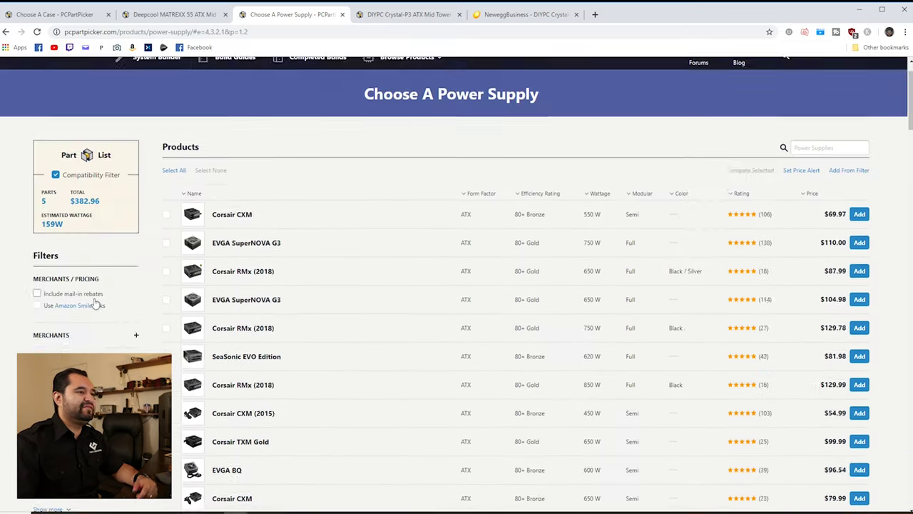
scroll(103, 302, up, 2)
click(818, 244)
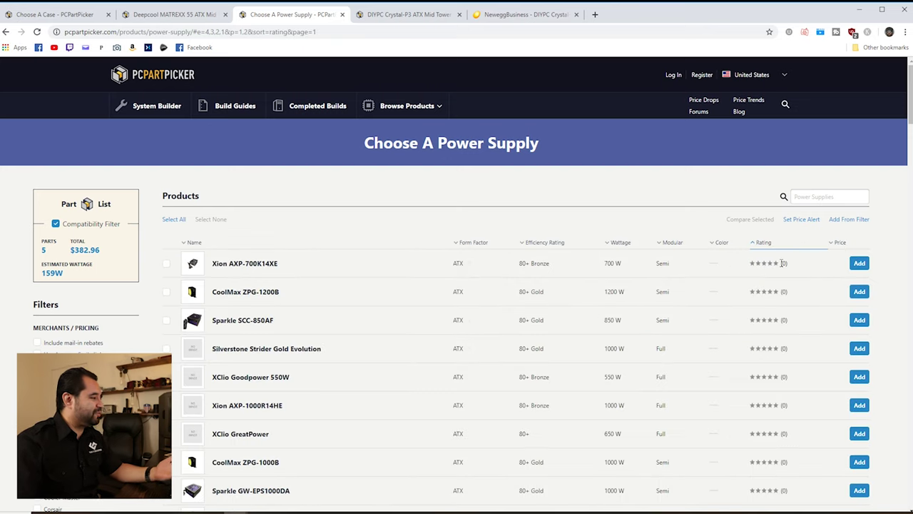
scroll(421, 271, down, 2)
scroll(428, 271, down, 1)
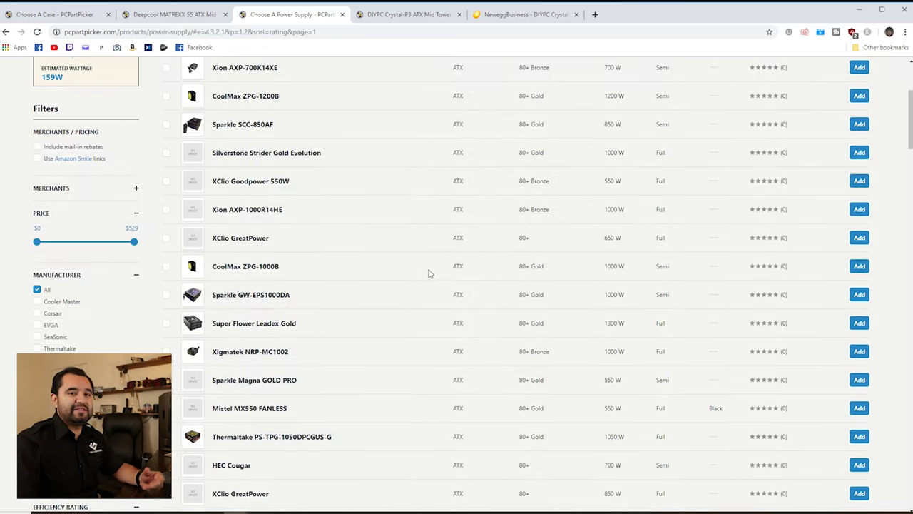
scroll(437, 269, down, 1)
scroll(438, 266, down, 1)
scroll(436, 264, down, 1)
scroll(425, 271, down, 1)
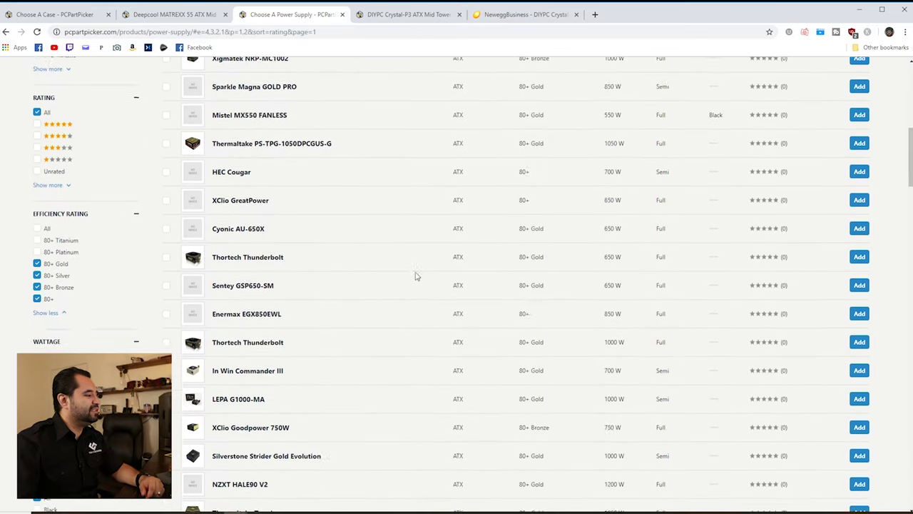
scroll(412, 273, down, 2)
scroll(409, 270, down, 2)
scroll(408, 265, down, 2)
scroll(403, 268, down, 2)
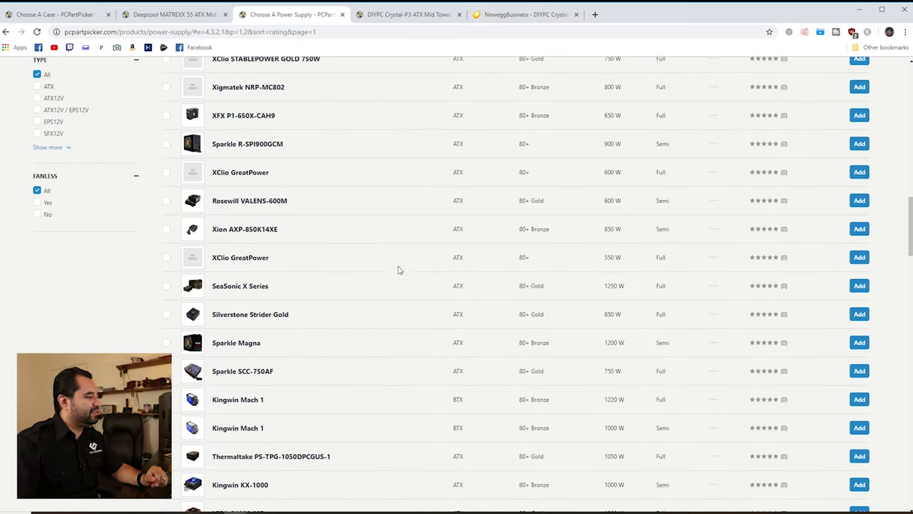
scroll(398, 274, down, 2)
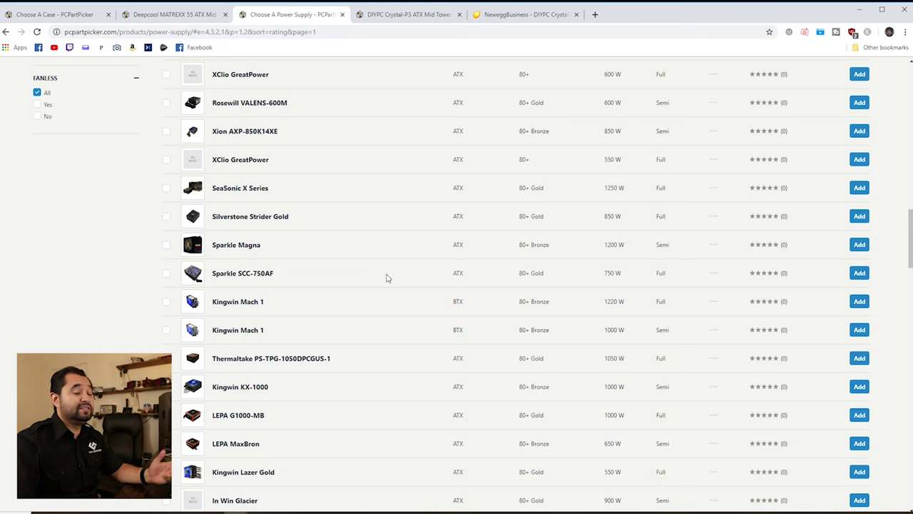
scroll(350, 244, up, 1)
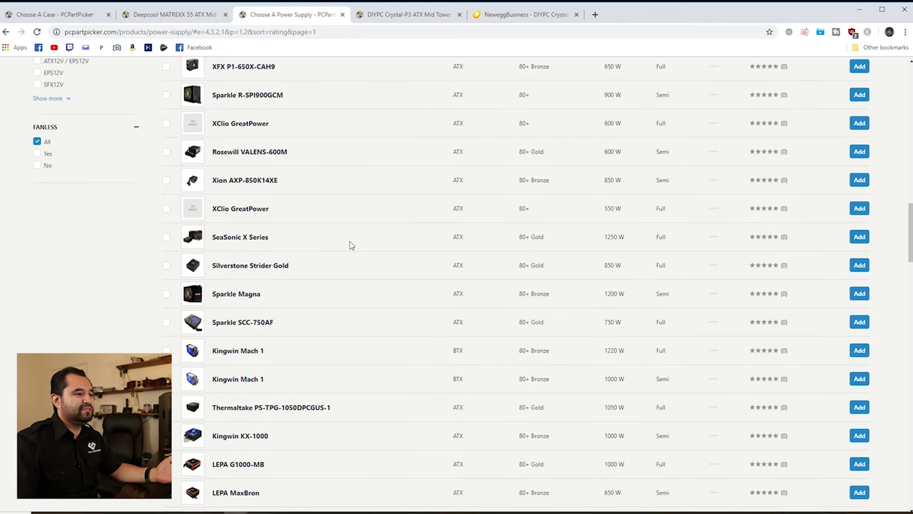
scroll(357, 271, down, 2)
scroll(368, 287, down, 5)
scroll(371, 285, down, 3)
scroll(373, 283, down, 3)
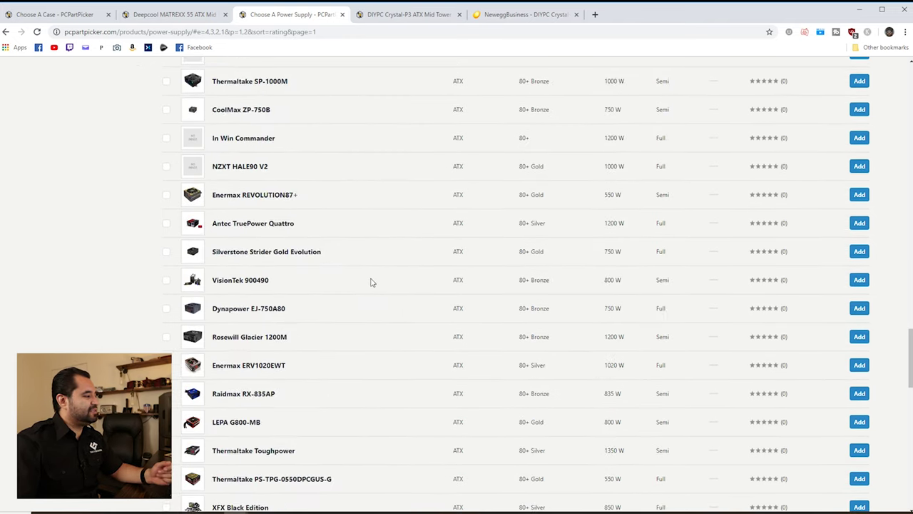
scroll(368, 277, down, 5)
scroll(368, 276, down, 3)
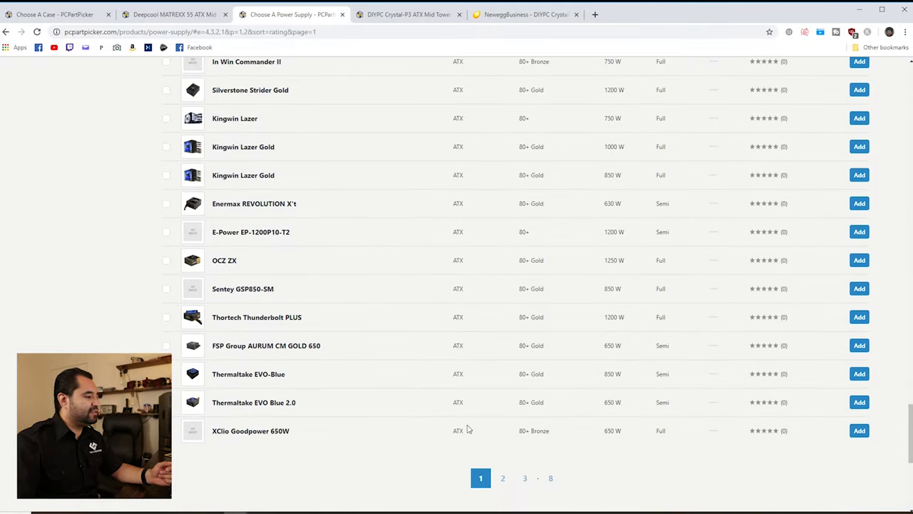
click(503, 478)
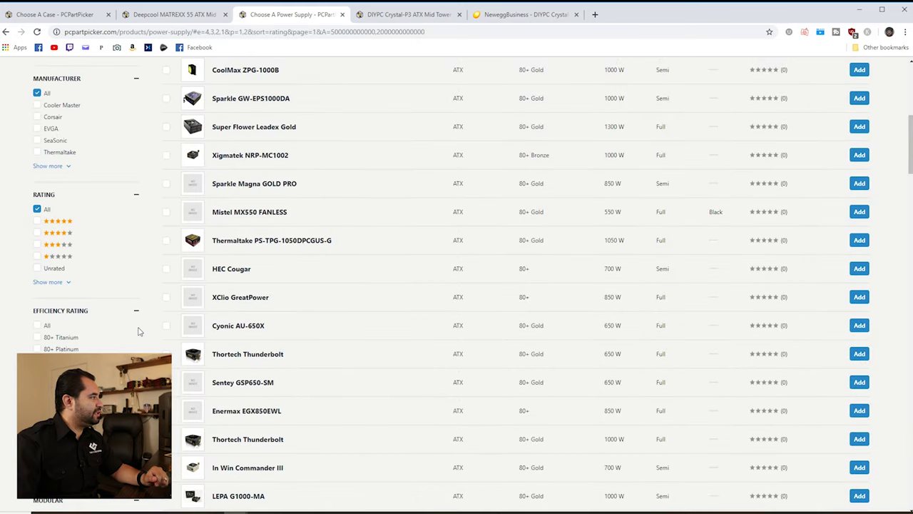
scroll(140, 331, up, 3)
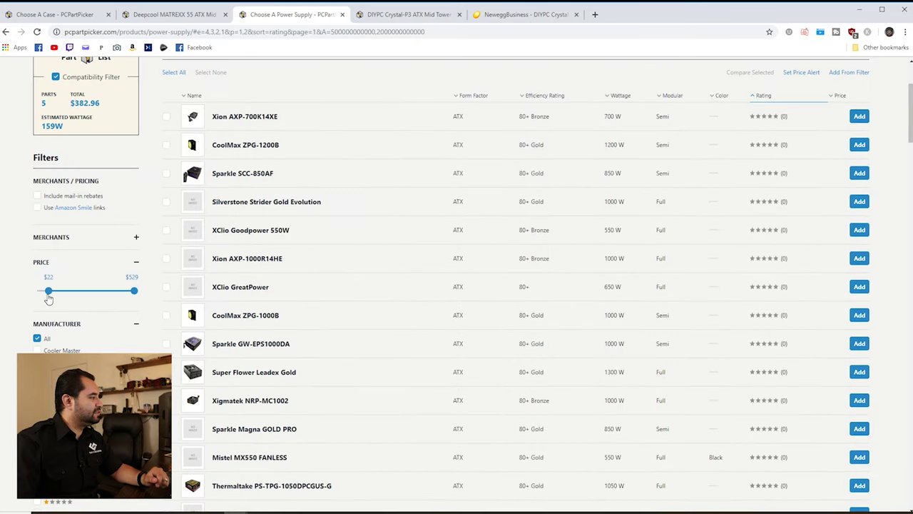
Step: Set the minimum price to $25, sort by price, and open the Cooler Master MWE Gold 550 W
drag(49, 293, 51, 292)
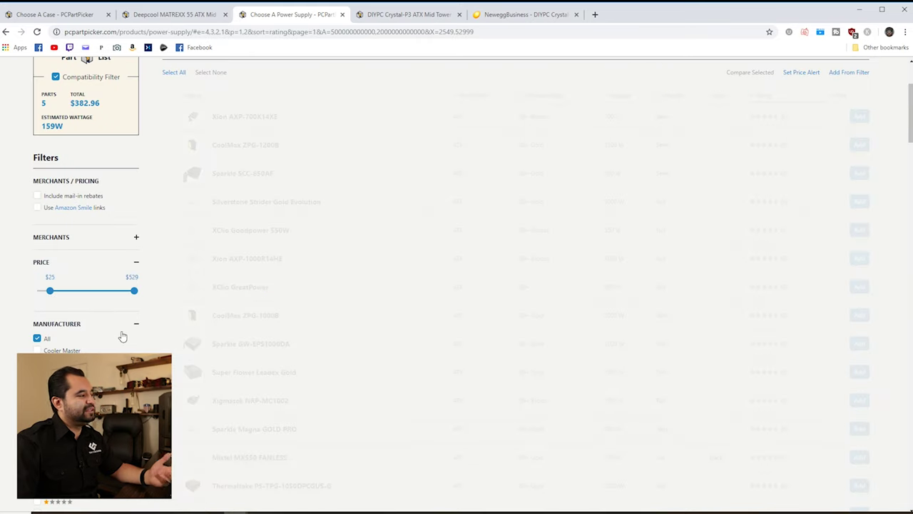
scroll(170, 335, up, 2)
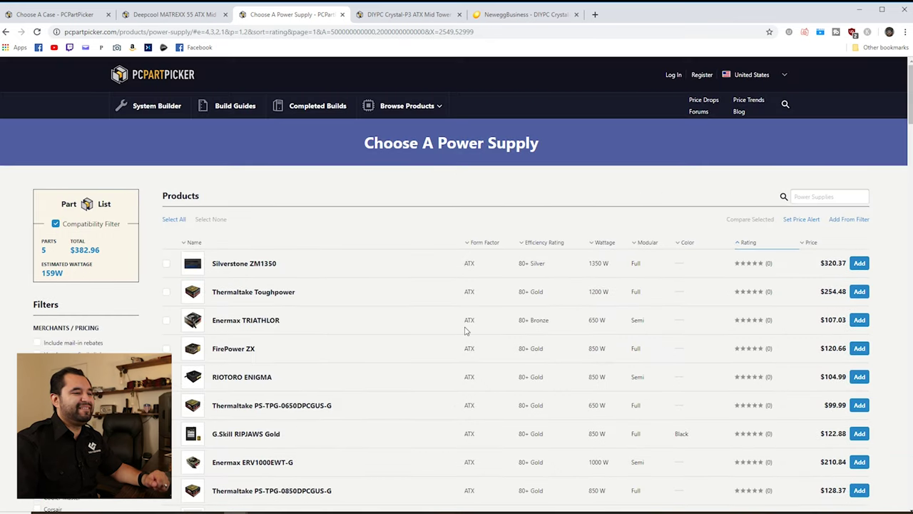
click(812, 243)
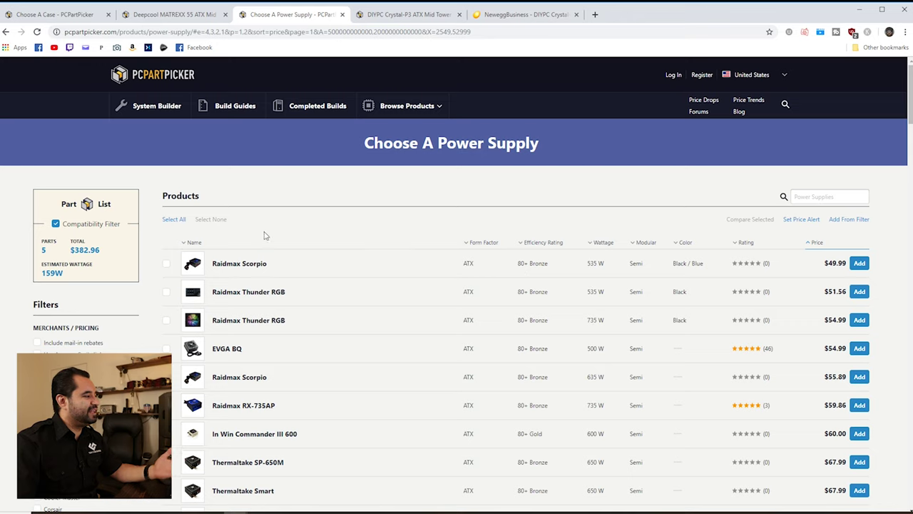
scroll(358, 240, down, 1)
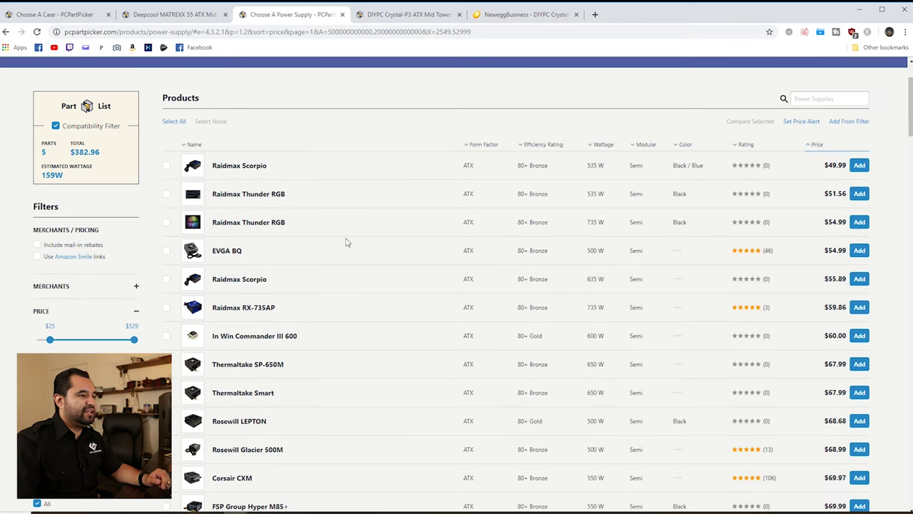
scroll(348, 243, down, 1)
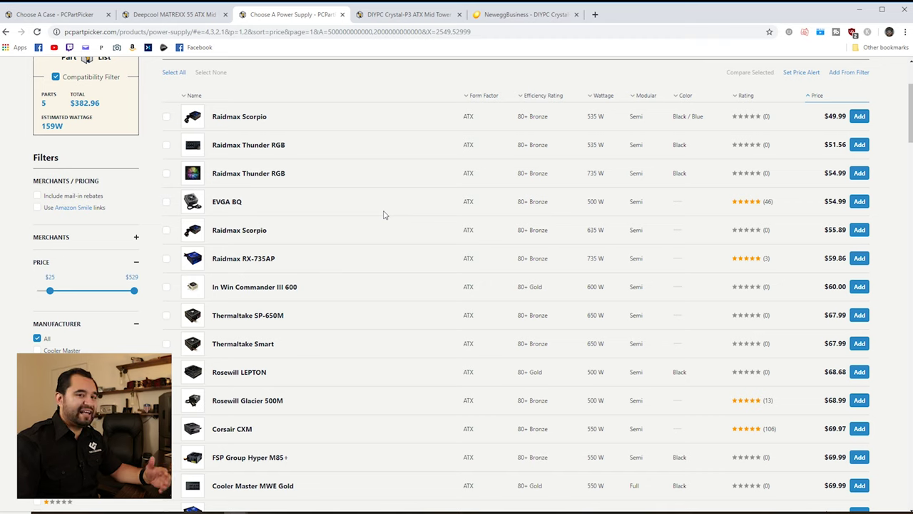
scroll(386, 210, down, 1)
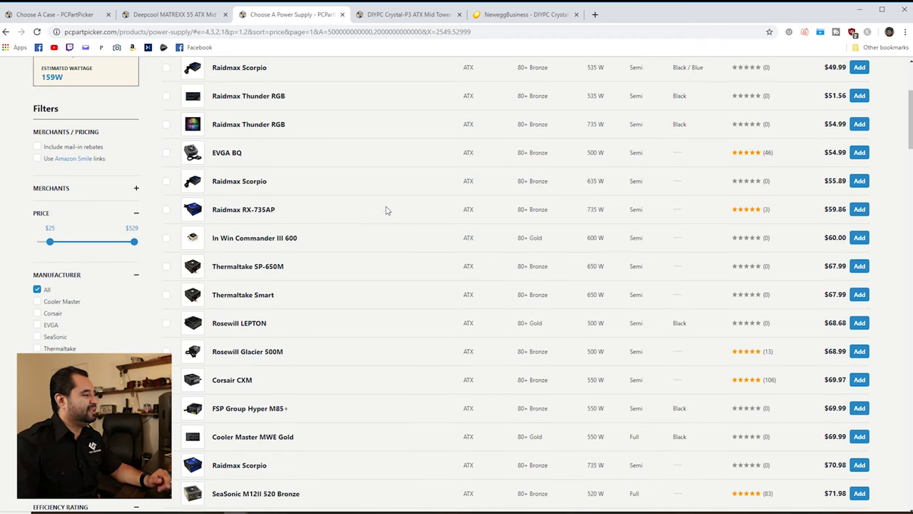
scroll(386, 211, down, 1)
scroll(383, 209, down, 1)
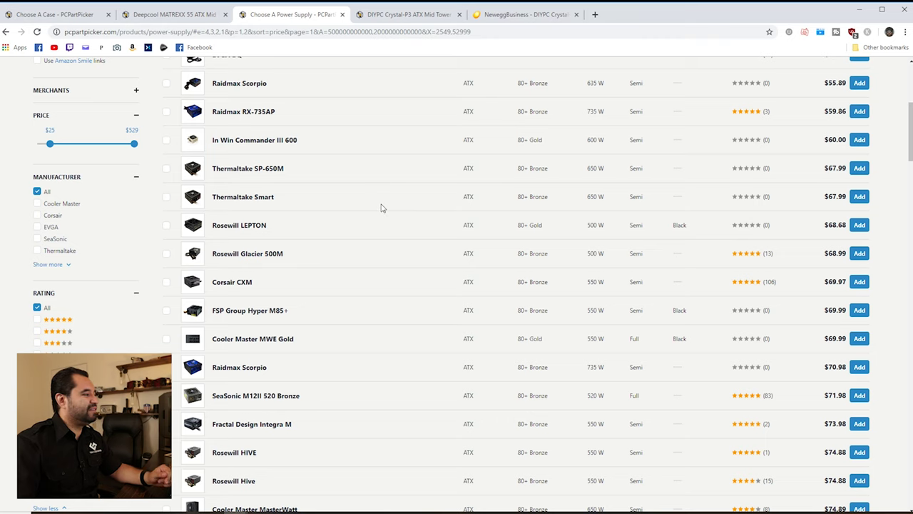
scroll(381, 208, down, 2)
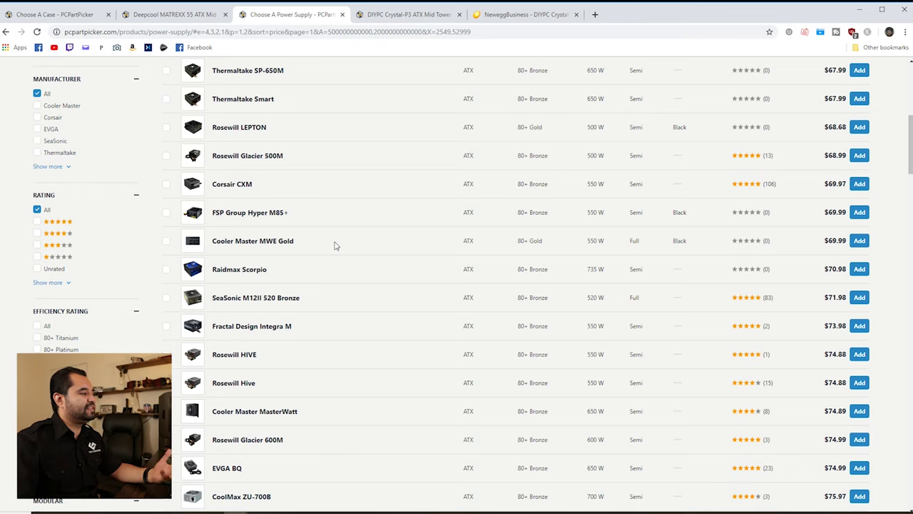
click(287, 241)
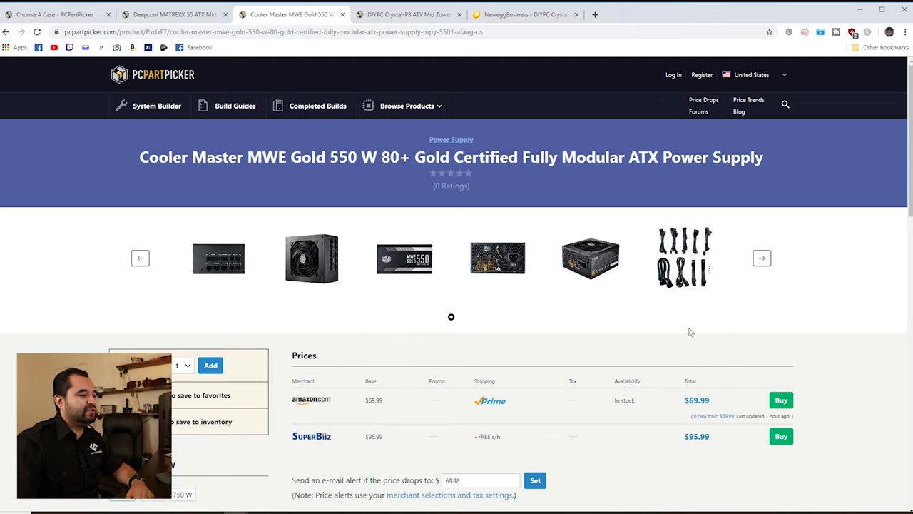
Step: Add the Cooler Master MWE Gold 550 W ($69.99 via Amazon) to the build
click(211, 366)
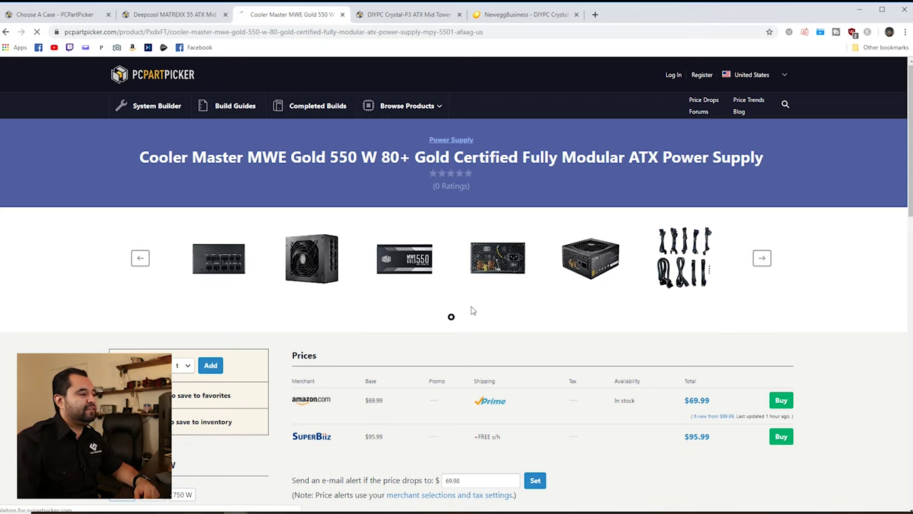
scroll(452, 326, down, 2)
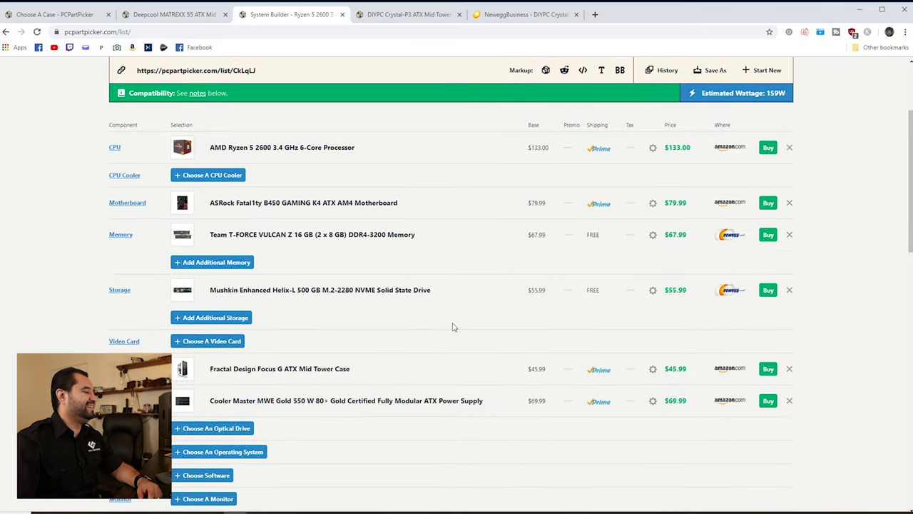
scroll(421, 307, down, 1)
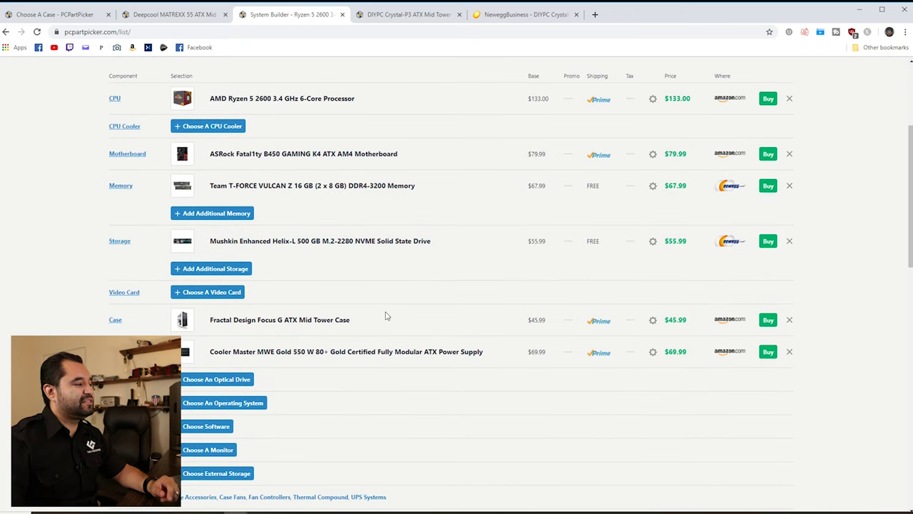
scroll(320, 278, down, 1)
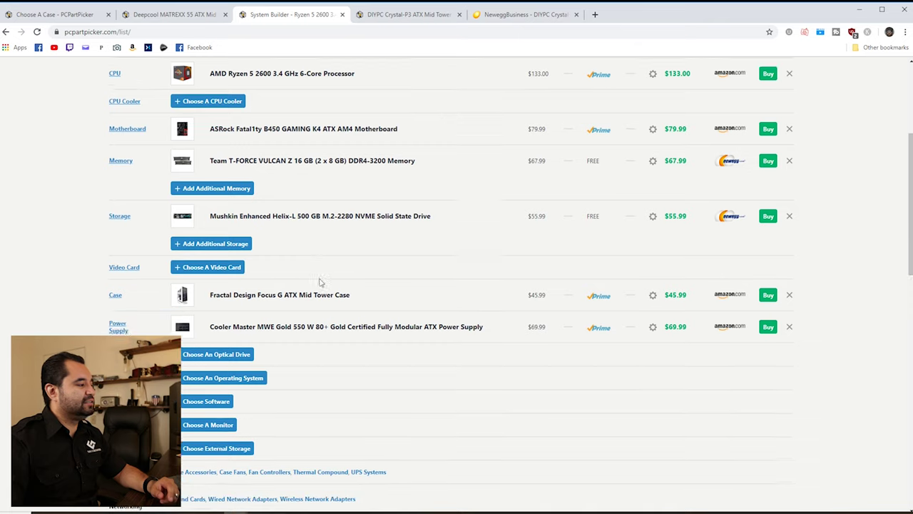
Step: Bring up the video card choices and add the Radeon RX 580 and GeForce GTX 1660 chipset filters
click(214, 243)
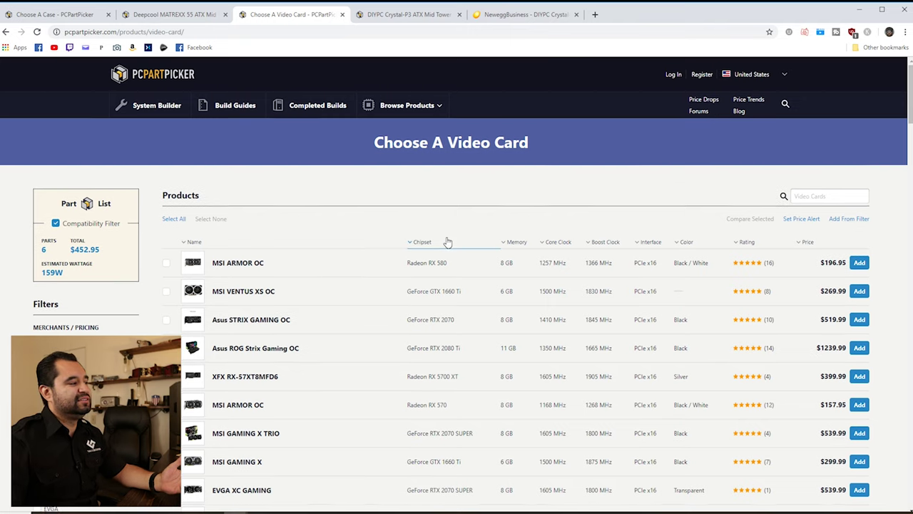
scroll(446, 240, down, 1)
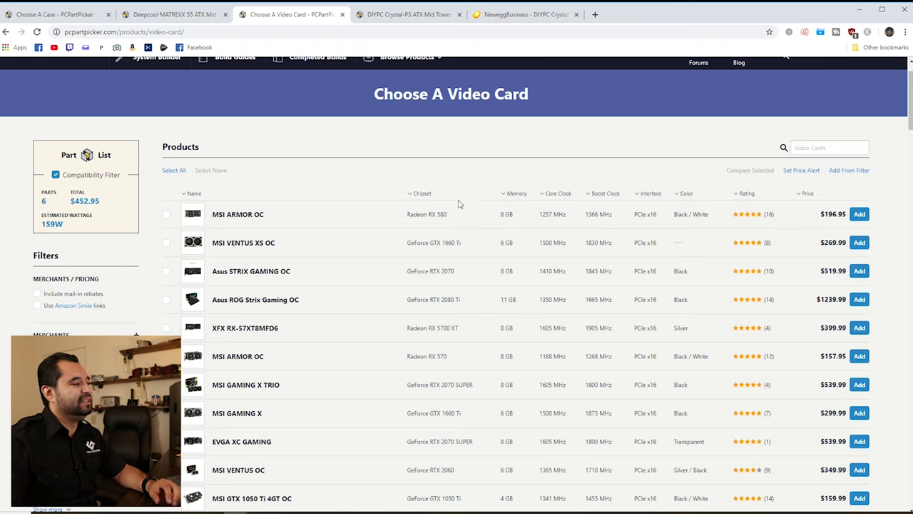
scroll(475, 201, down, 2)
scroll(464, 203, up, 1)
scroll(461, 203, up, 1)
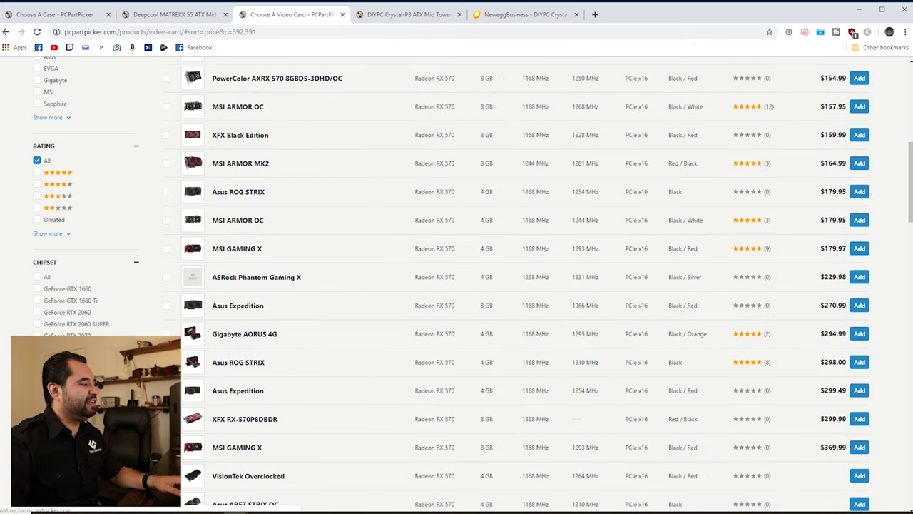
click(116, 304)
click(84, 289)
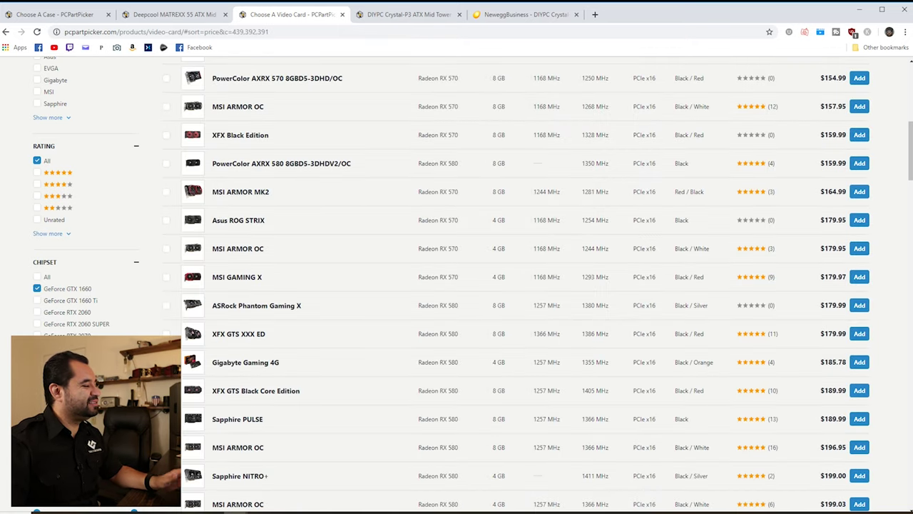
scroll(457, 286, down, 2)
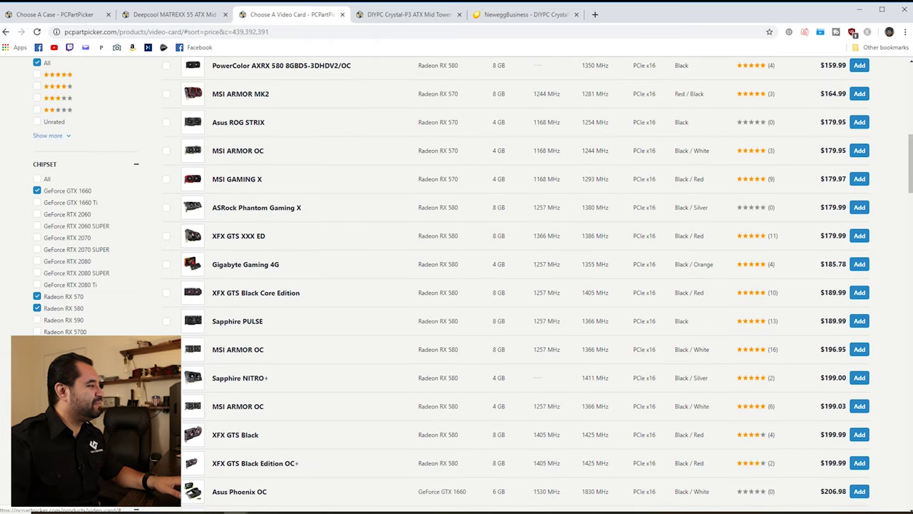
Step: Find 'RX 470' on the page, add the RX 470 and RX 480 chipset filters, then close find
key(ctrl+f)
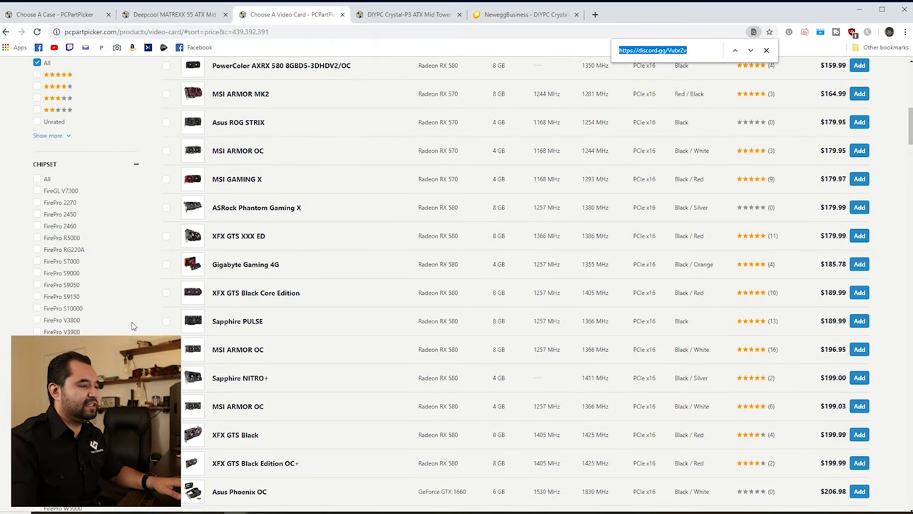
text(14)
key(BackSpace)
key(BackSpace)
text(470)
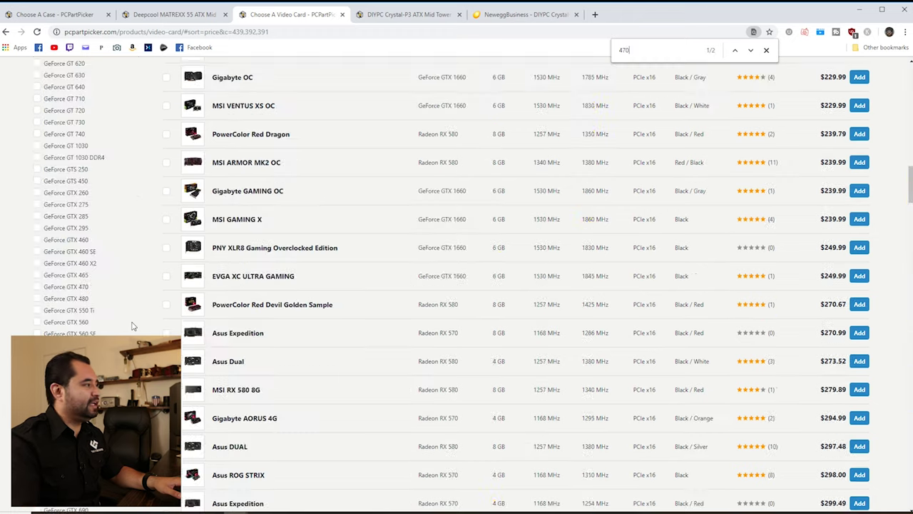
key(Return)
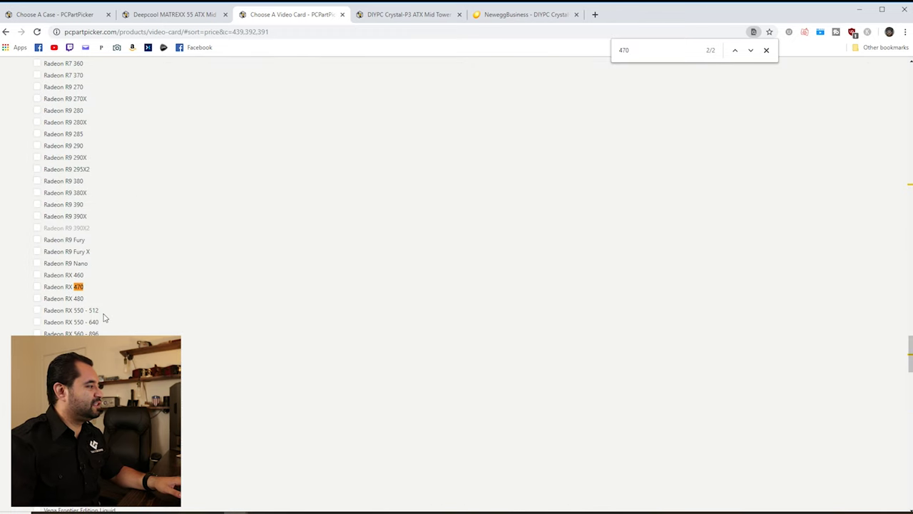
click(72, 287)
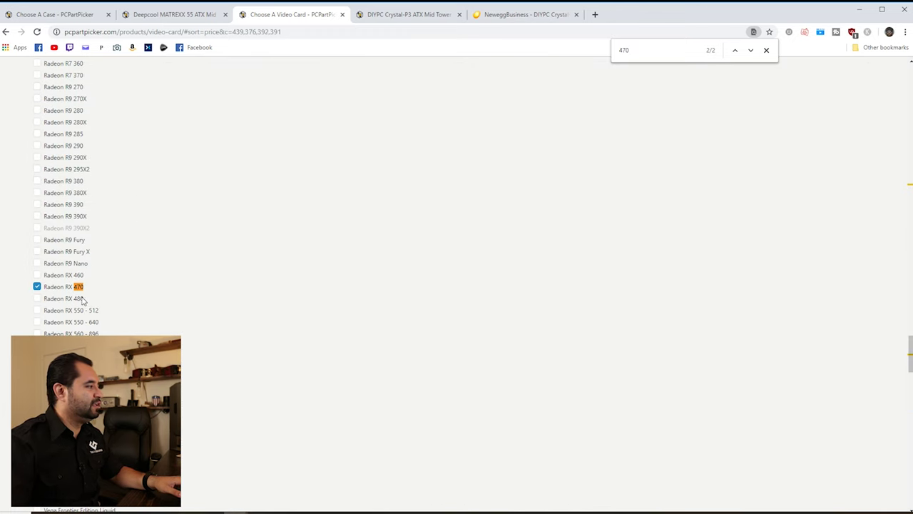
click(74, 299)
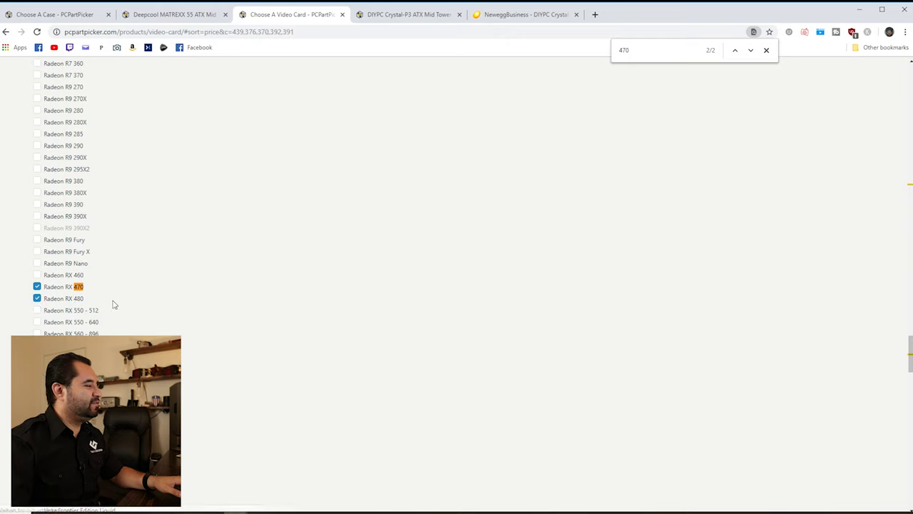
click(767, 49)
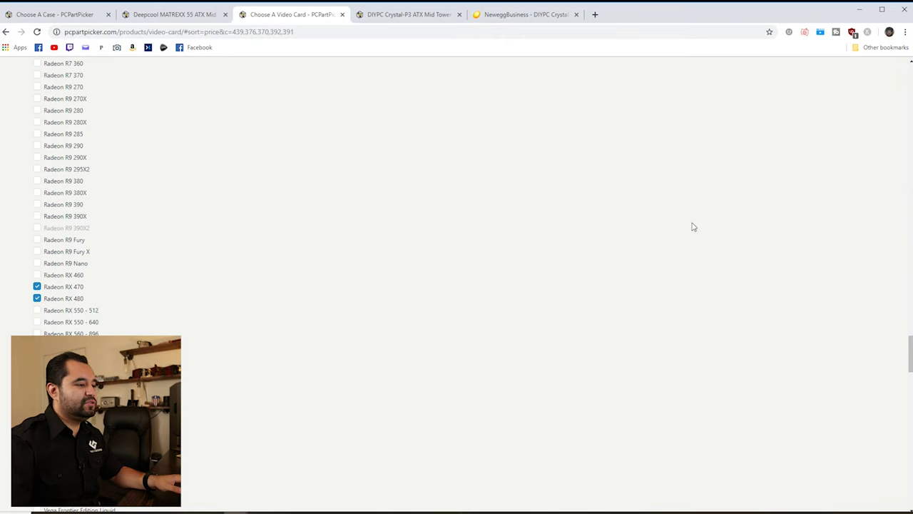
scroll(114, 287, down, 3)
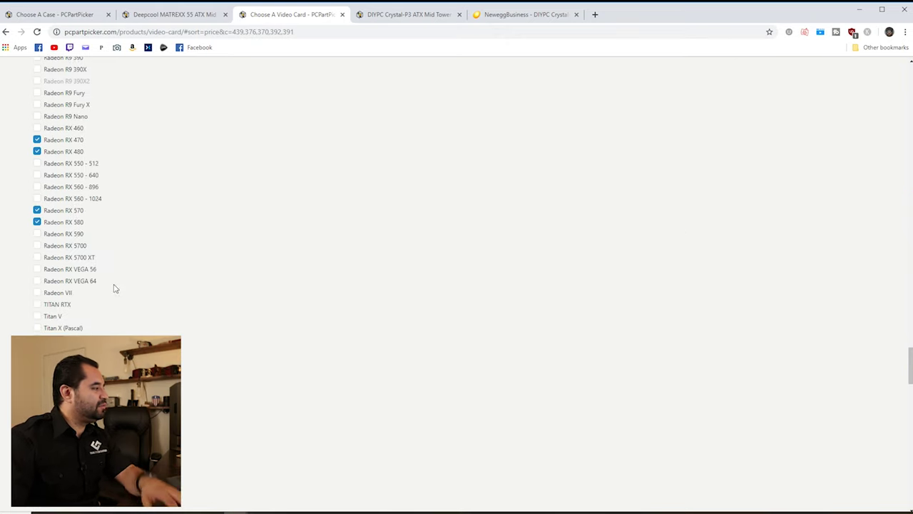
scroll(100, 299, up, 4)
scroll(197, 269, up, 3)
scroll(203, 261, down, 3)
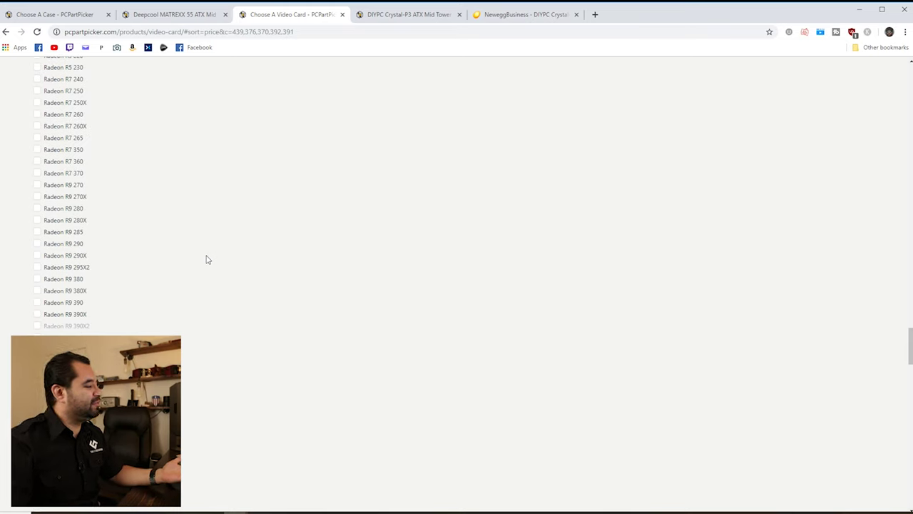
scroll(208, 260, down, 2)
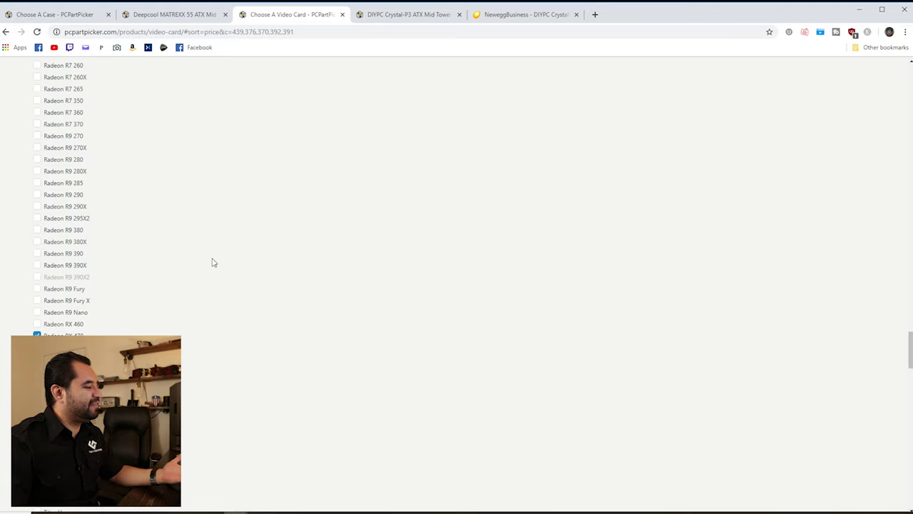
scroll(213, 259, up, 3)
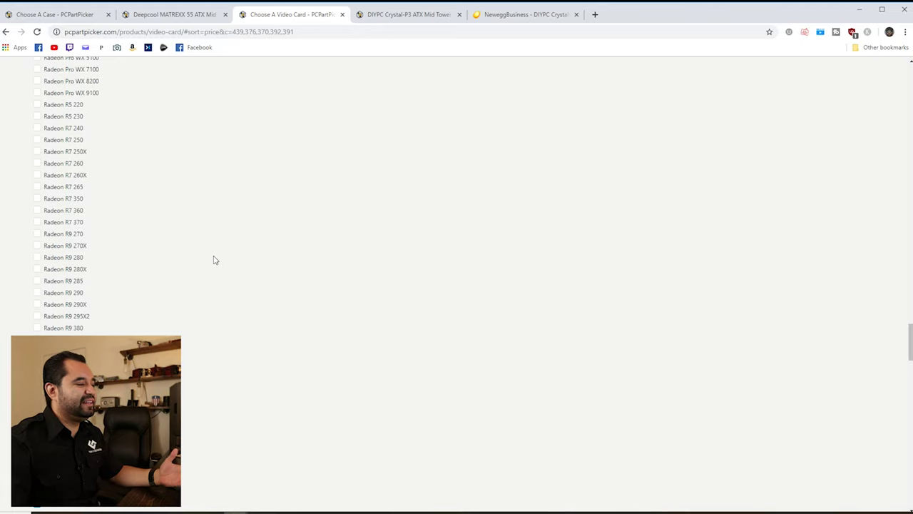
scroll(224, 285, up, 3)
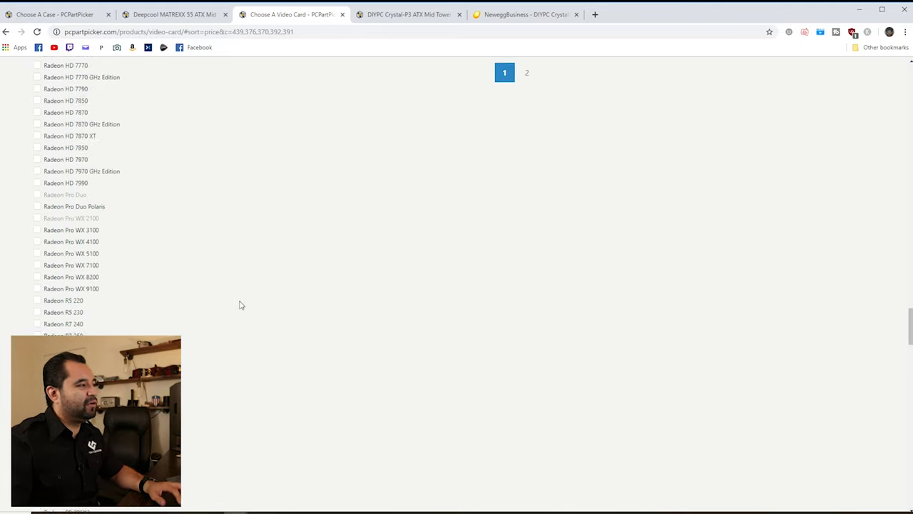
scroll(240, 304, up, 4)
scroll(299, 330, up, 4)
scroll(391, 330, up, 3)
scroll(395, 323, up, 5)
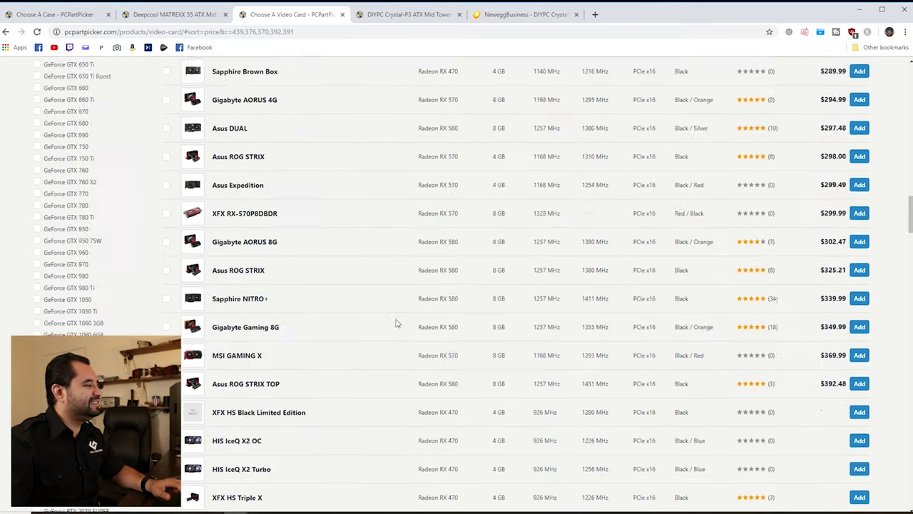
scroll(397, 320, up, 2)
scroll(410, 317, up, 3)
scroll(414, 315, up, 5)
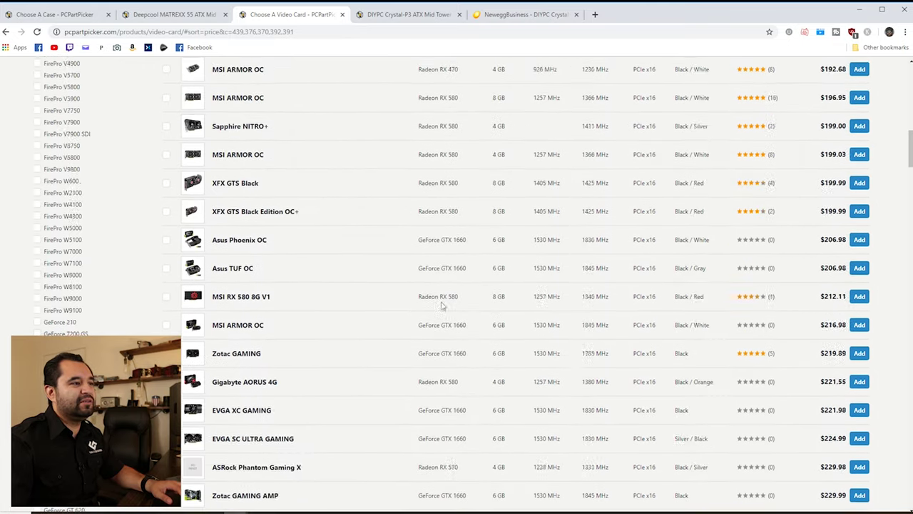
scroll(414, 314, up, 5)
scroll(414, 315, up, 5)
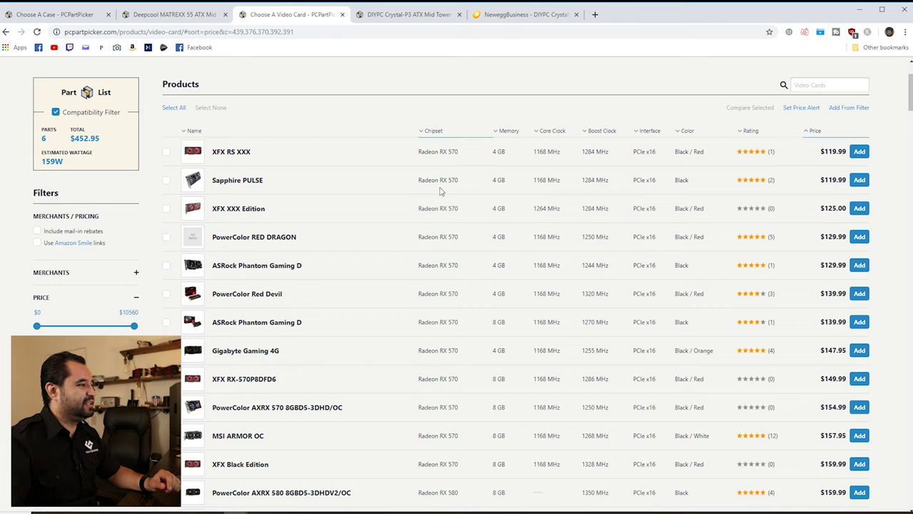
Step: Open the Sapphire PULSE RX 570 product page in a background tab
middle_click(255, 184)
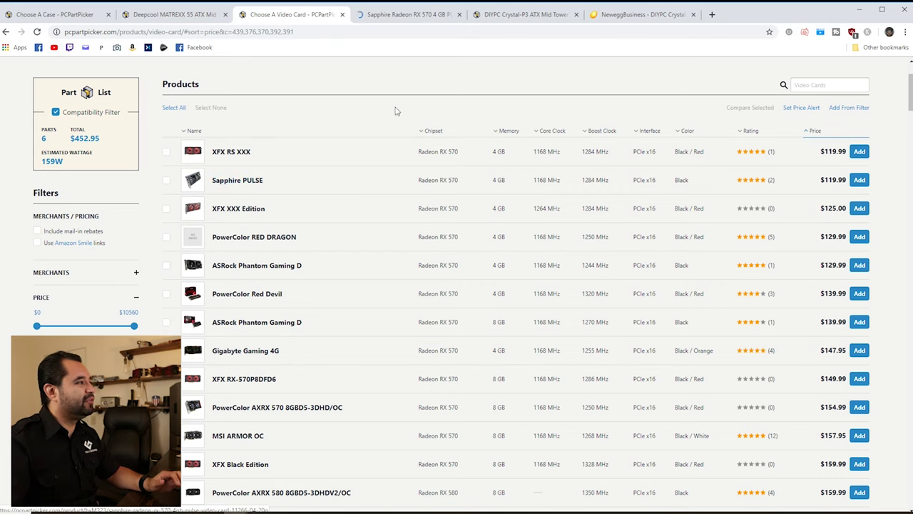
Step: Browse the Sapphire RX 570 PULSE photos full-size, then open Newegg's $119.99 offer separately
click(414, 22)
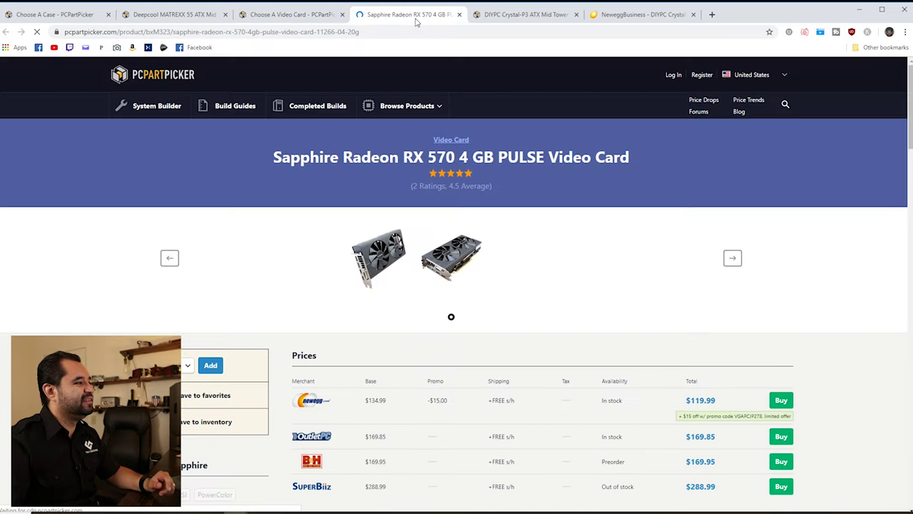
click(378, 257)
key(Left)
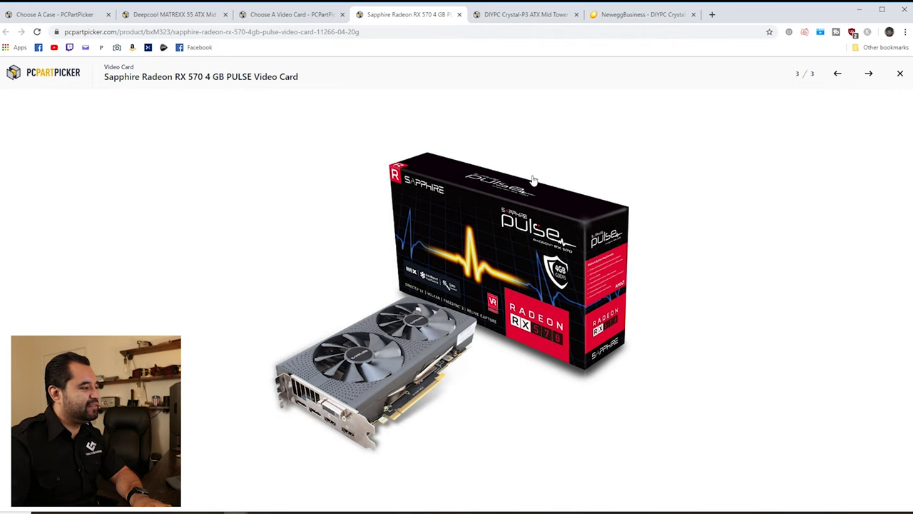
key(Right)
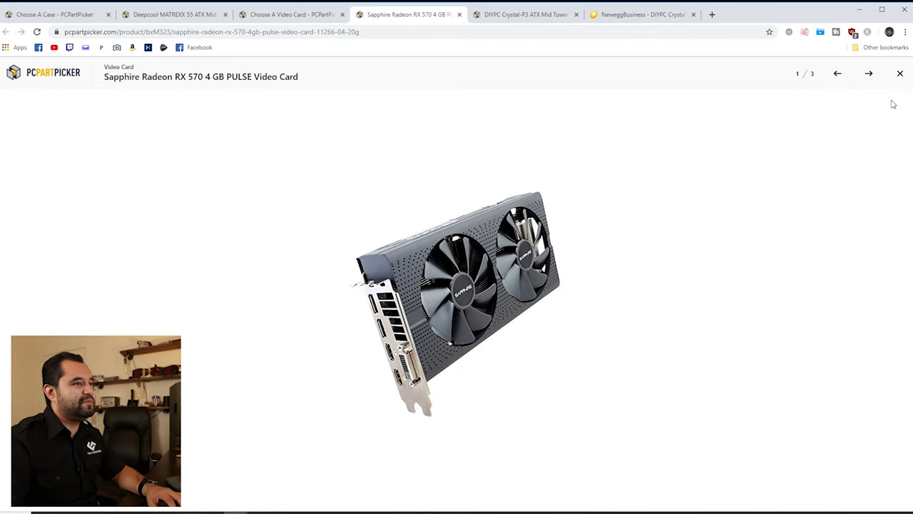
click(902, 73)
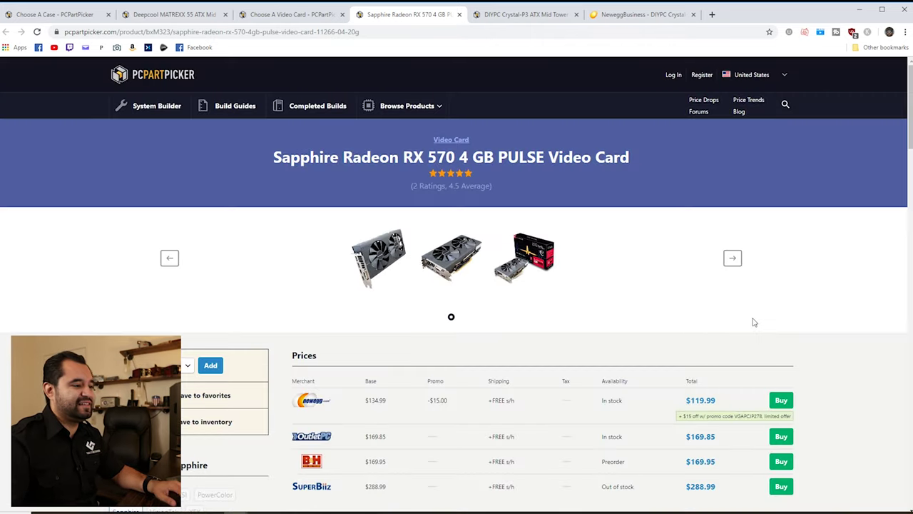
scroll(754, 322, down, 1)
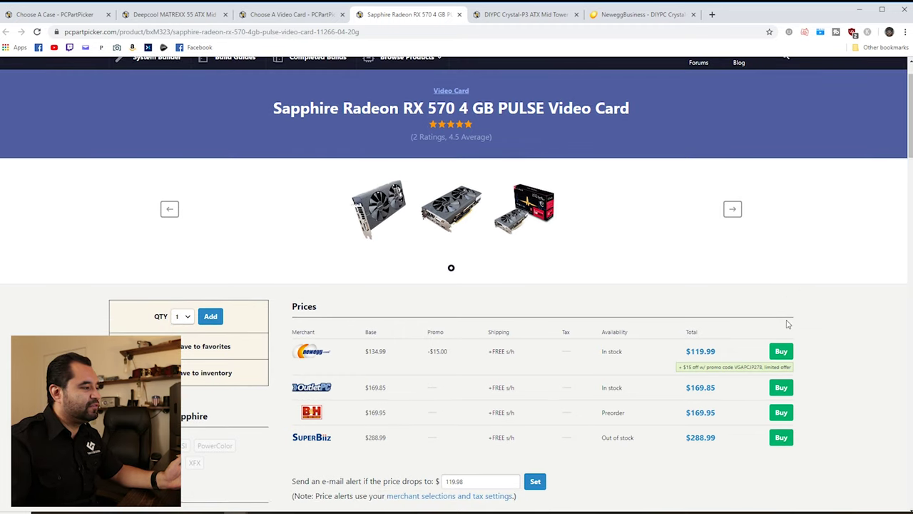
middle_click(317, 356)
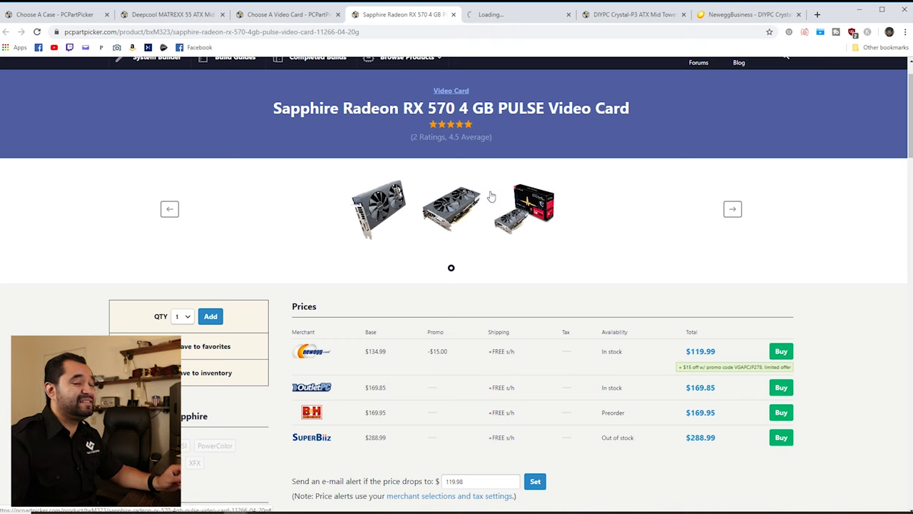
click(517, 14)
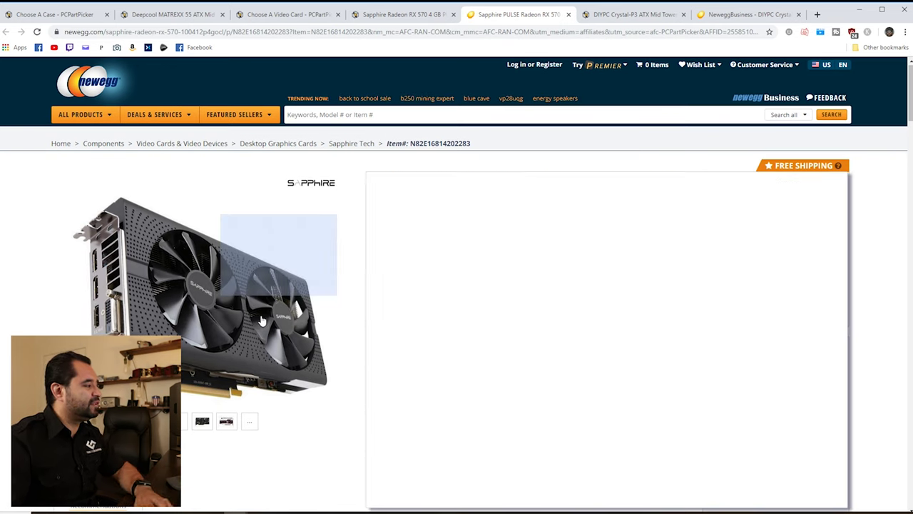
click(314, 286)
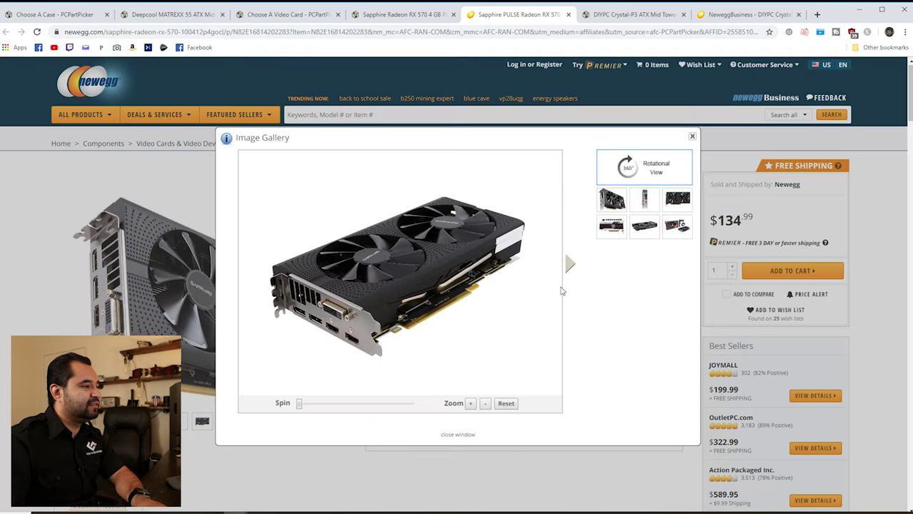
click(573, 266)
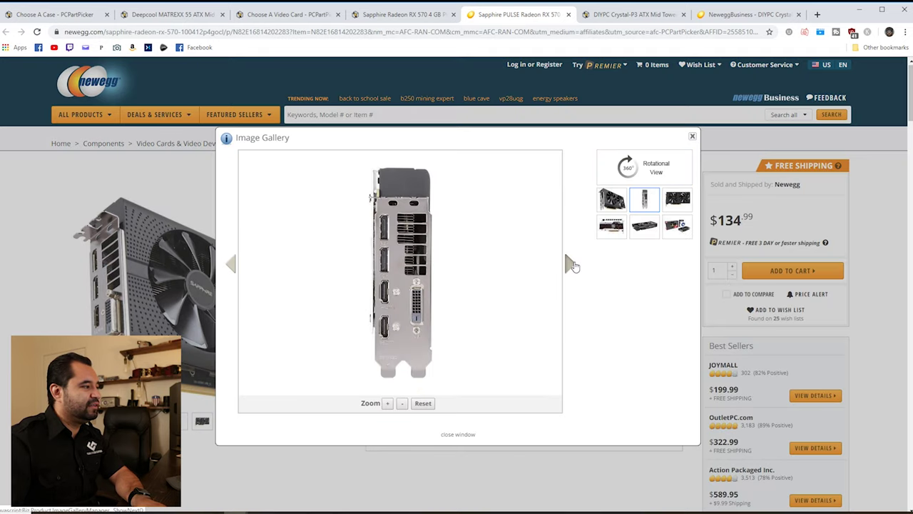
click(573, 267)
click(573, 266)
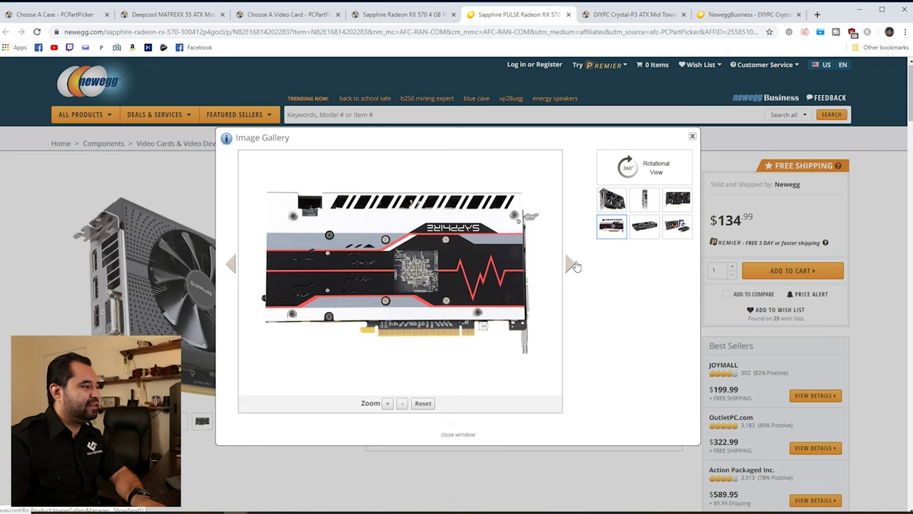
click(575, 265)
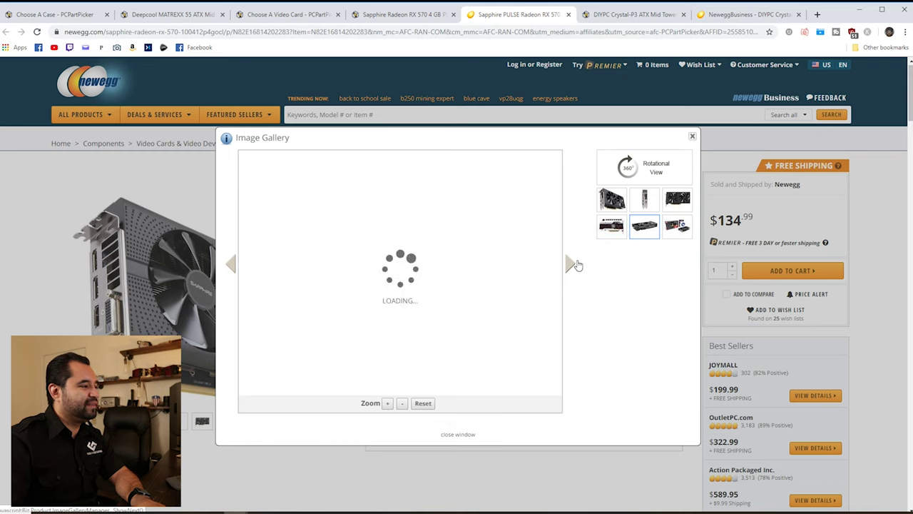
click(694, 137)
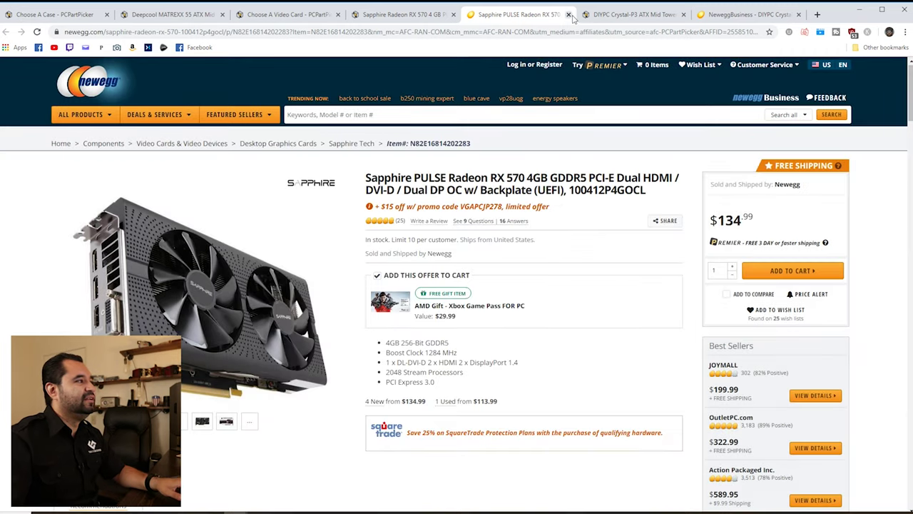
click(568, 15)
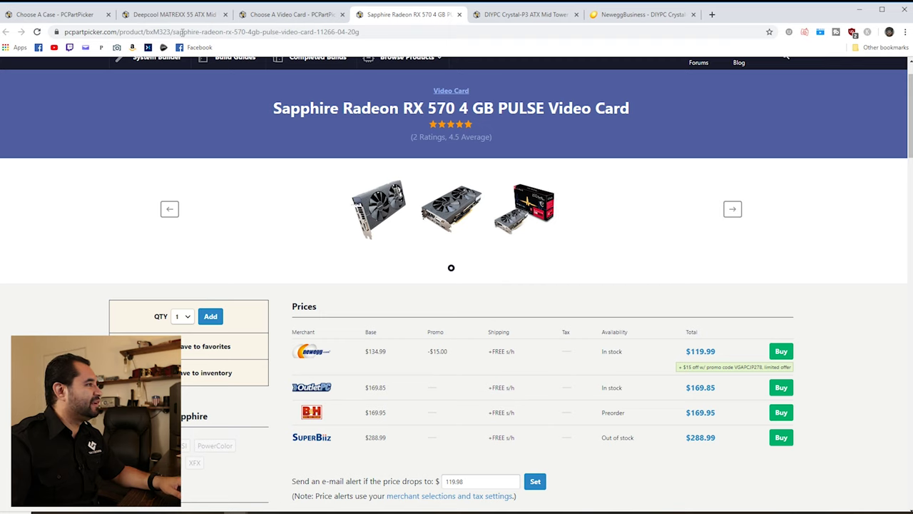
Step: Add the Sapphire PULSE RX 570 from the video card list to the build
click(300, 15)
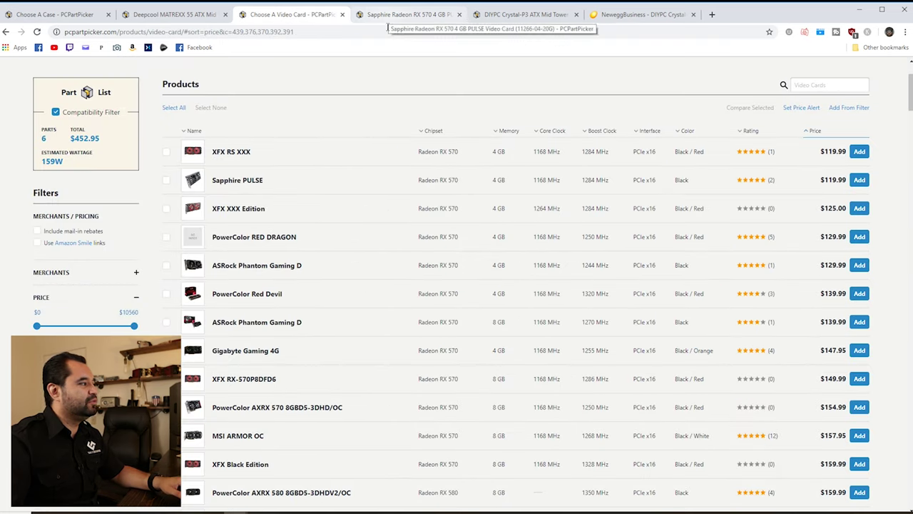
click(859, 179)
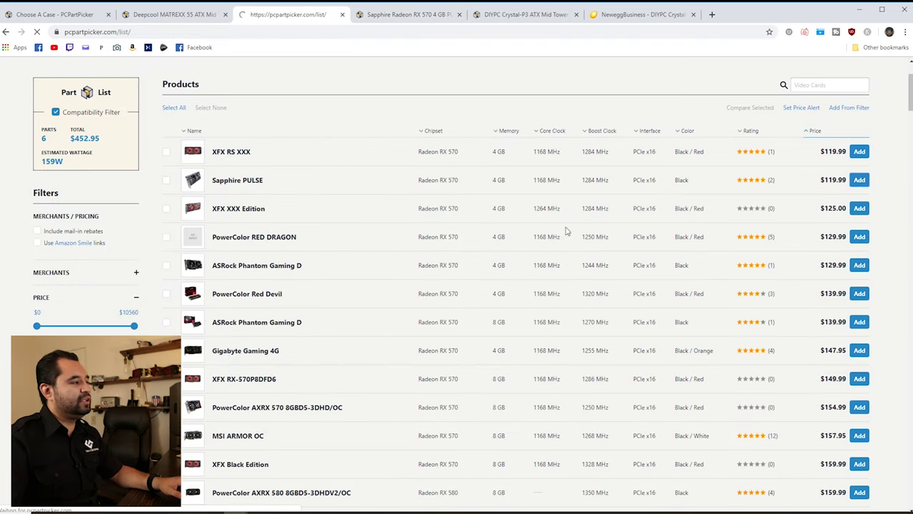
scroll(414, 243, down, 2)
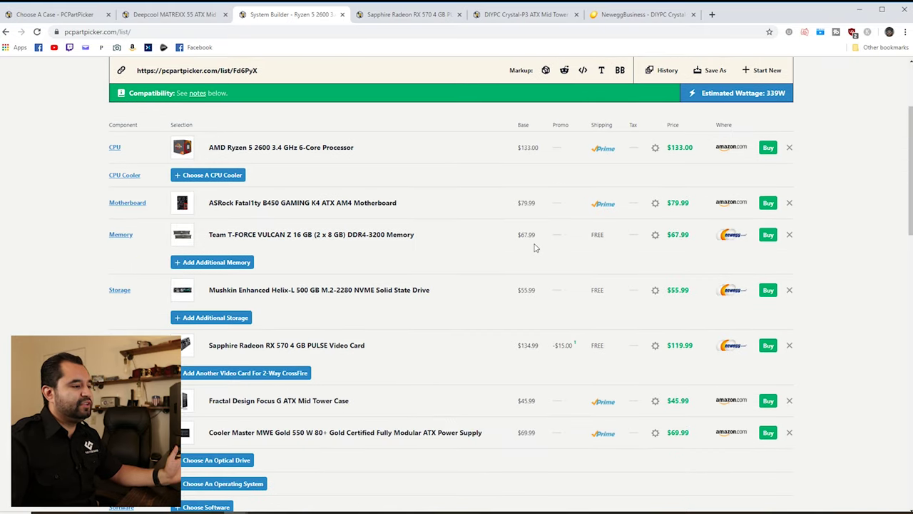
scroll(550, 244, down, 4)
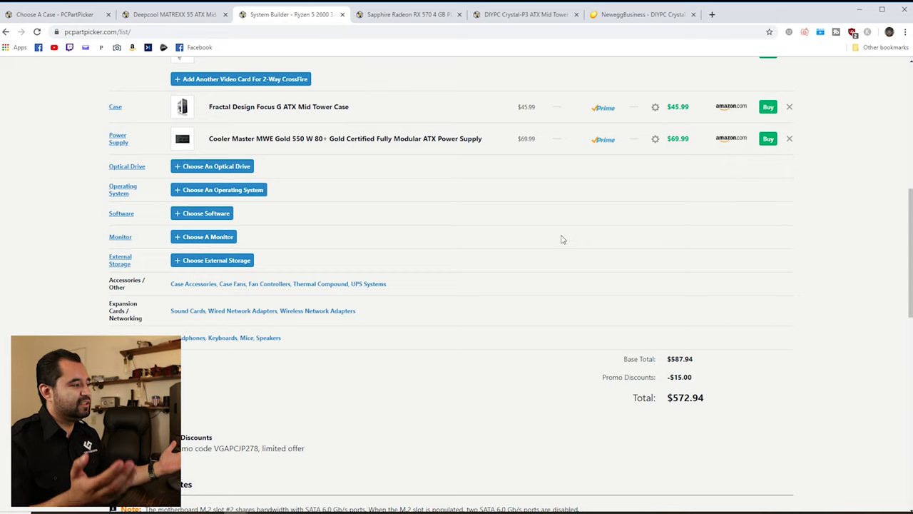
scroll(634, 250, up, 3)
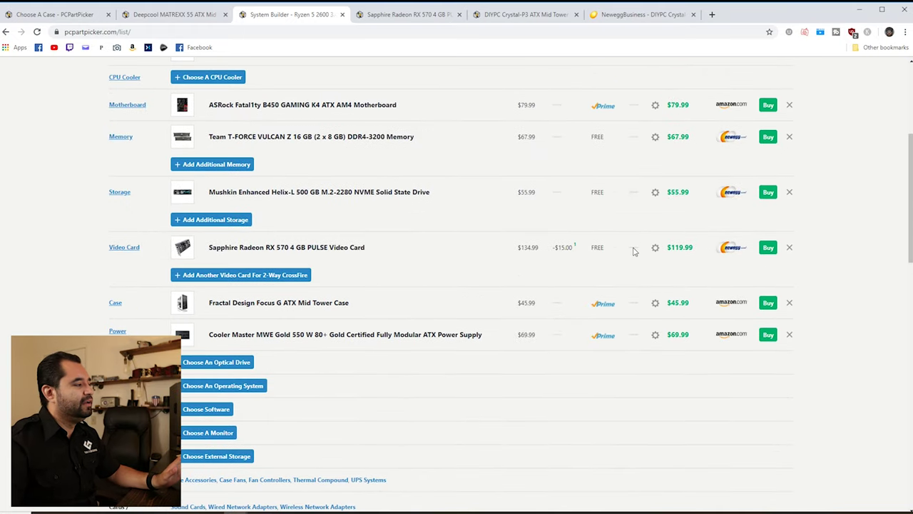
scroll(634, 251, up, 1)
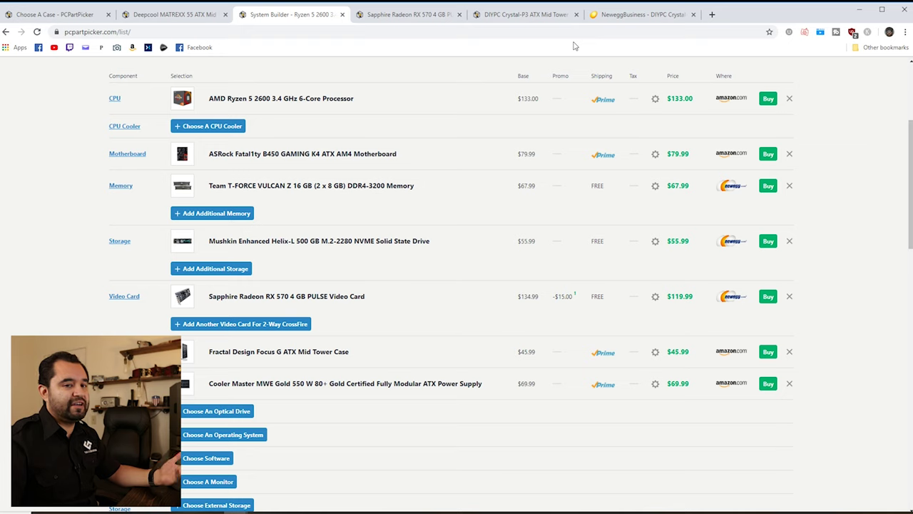
scroll(527, 61, up, 1)
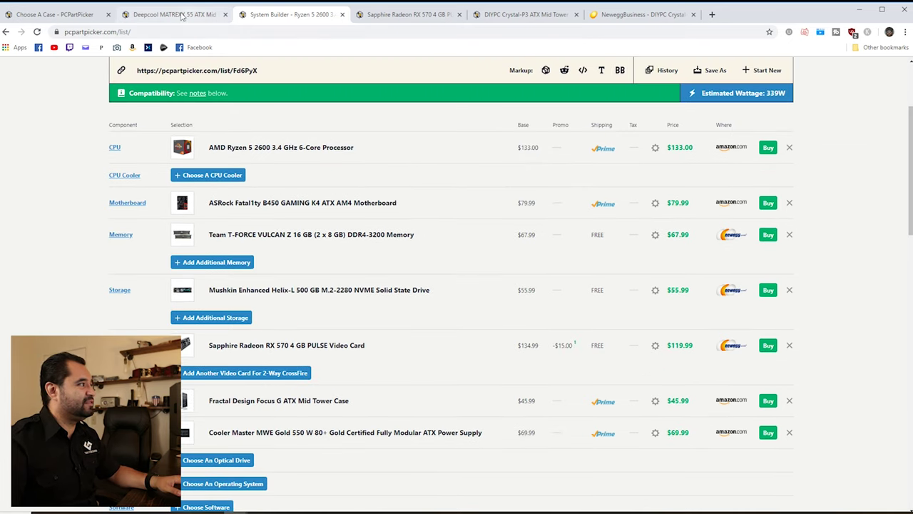
scroll(383, 274, down, 1)
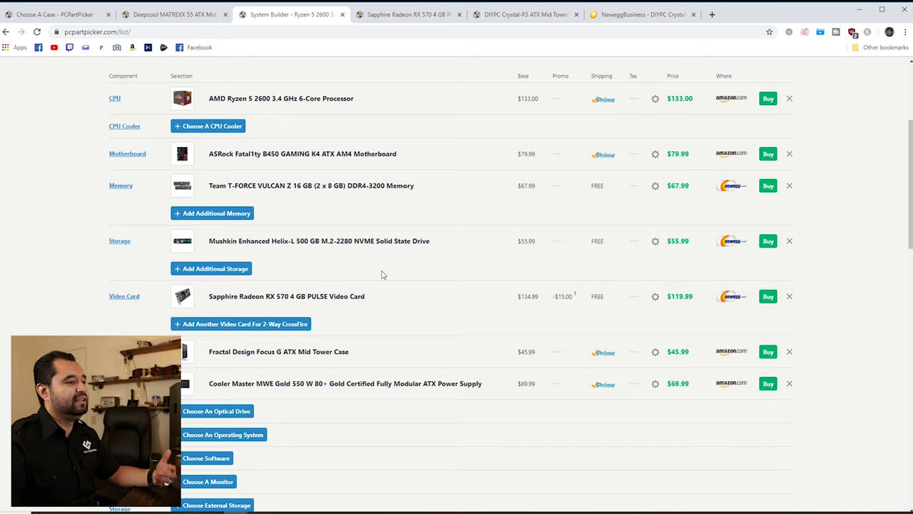
Step: Search ebay.com for RX 580, limited to Buy It Now listings located in the US
click(711, 14)
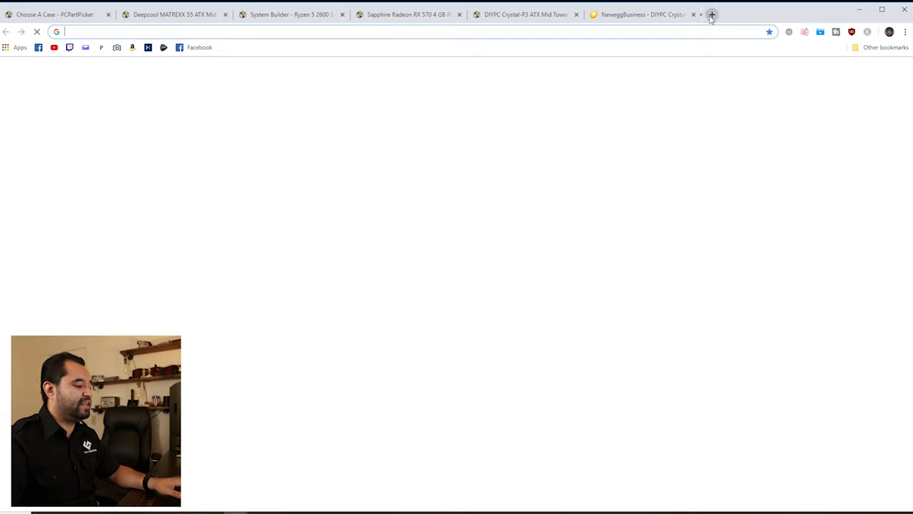
text(ebay.co)
key(Return)
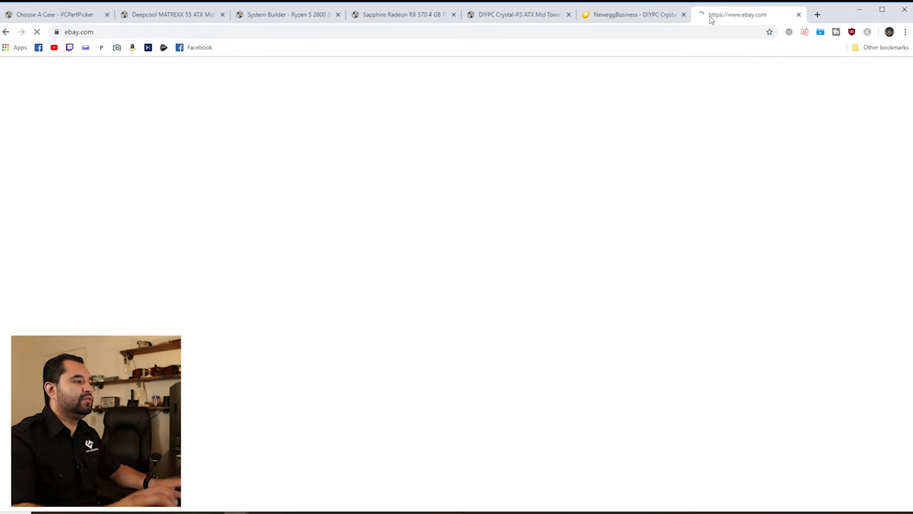
text(RX)
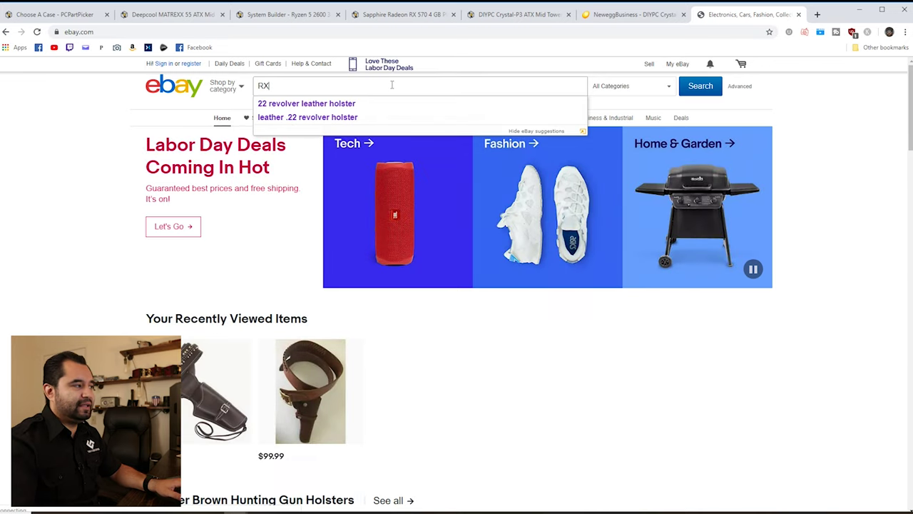
text( 580)
key(Return)
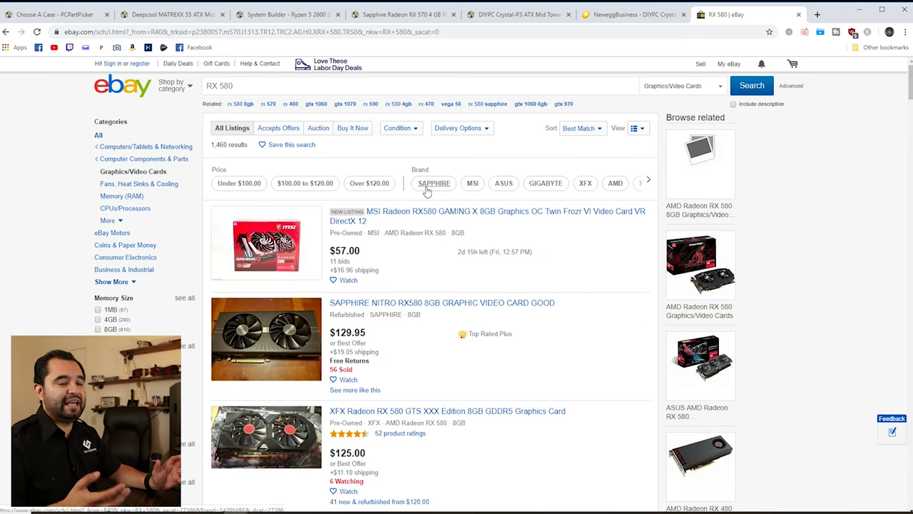
scroll(180, 194, down, 1)
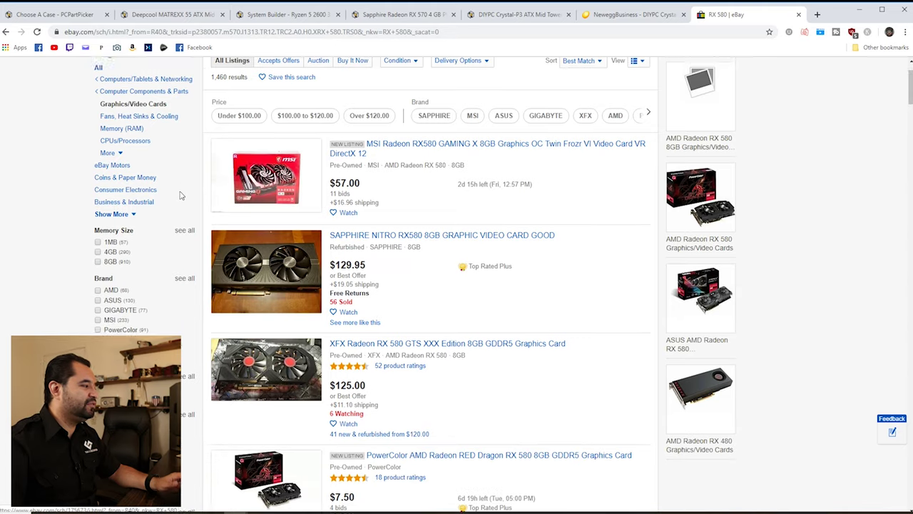
scroll(180, 195, down, 1)
scroll(183, 195, down, 1)
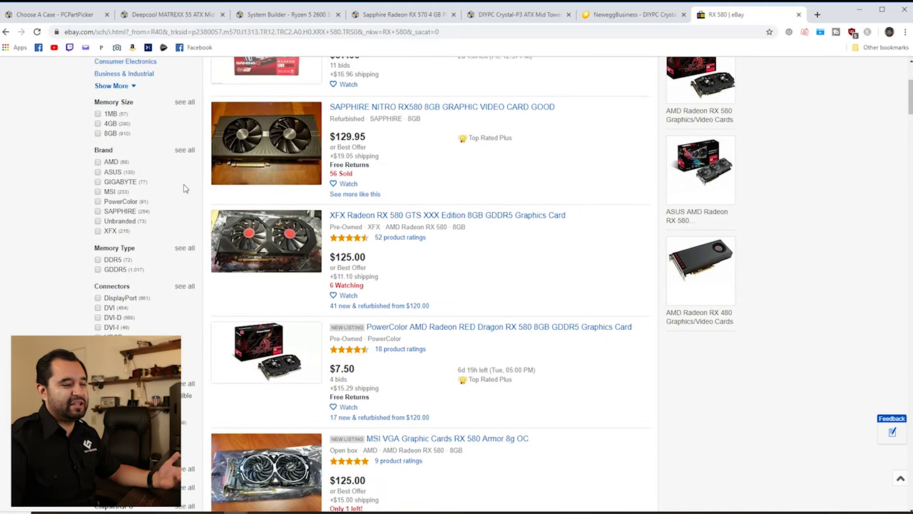
scroll(183, 194, up, 2)
scroll(162, 271, down, 1)
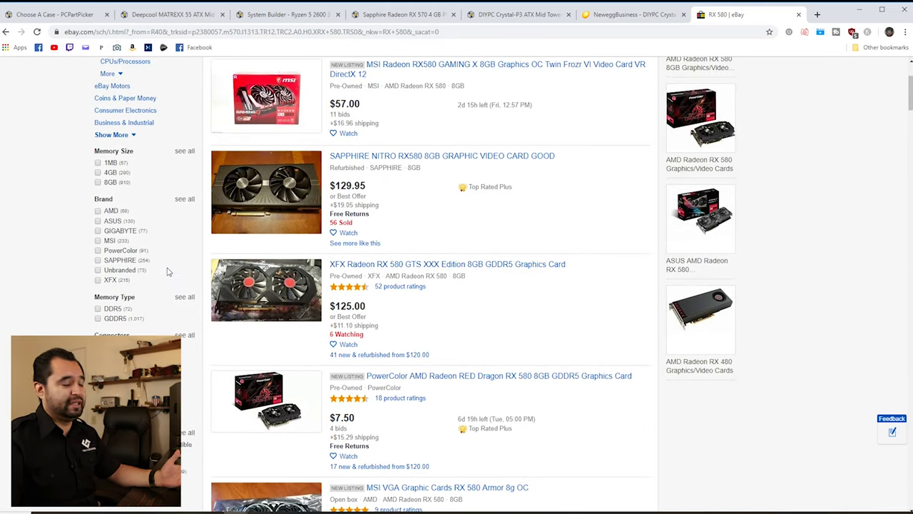
scroll(164, 264, down, 2)
scroll(166, 257, down, 2)
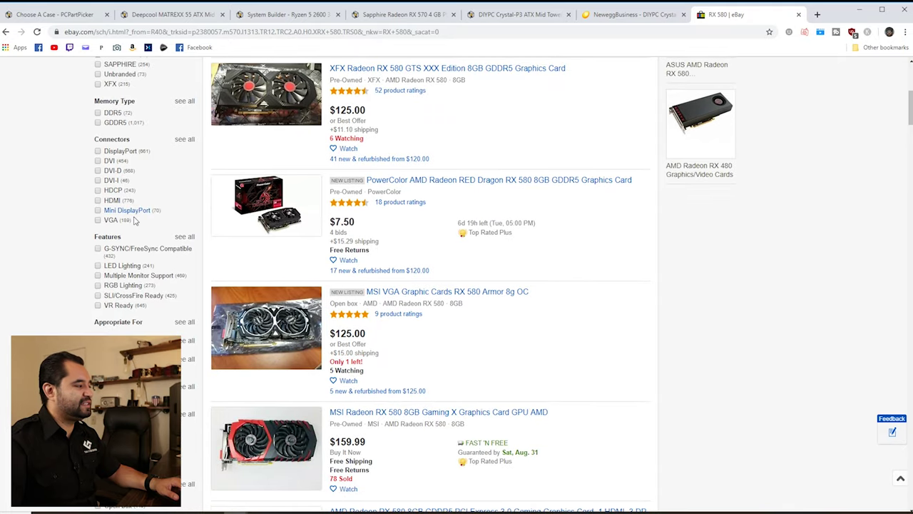
scroll(135, 221, down, 3)
scroll(134, 232, down, 2)
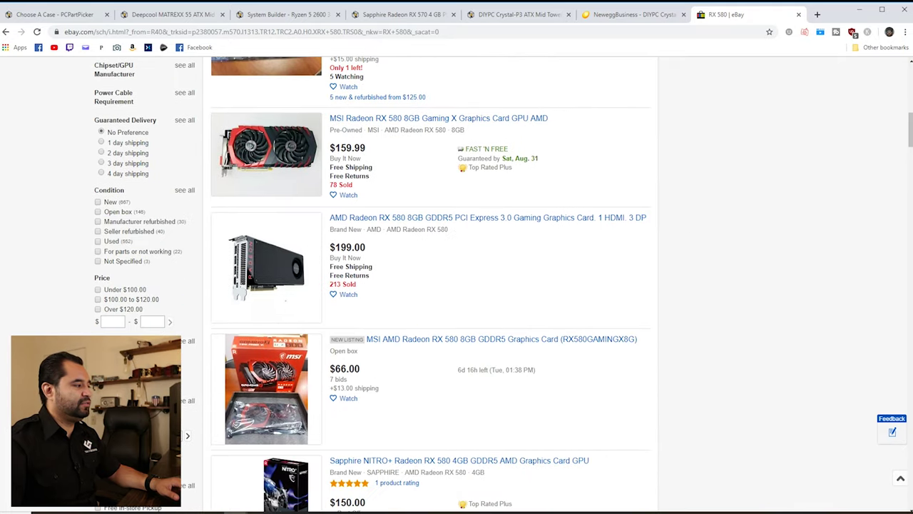
click(114, 381)
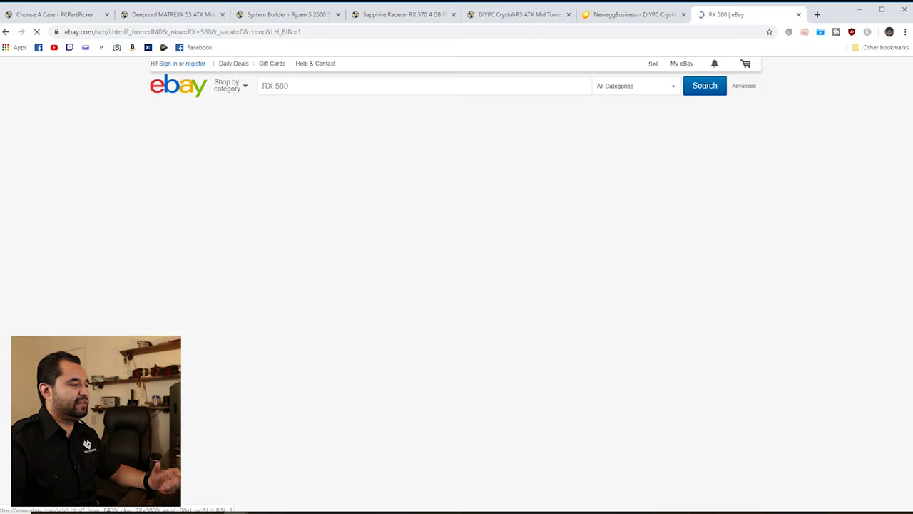
scroll(114, 382, down, 2)
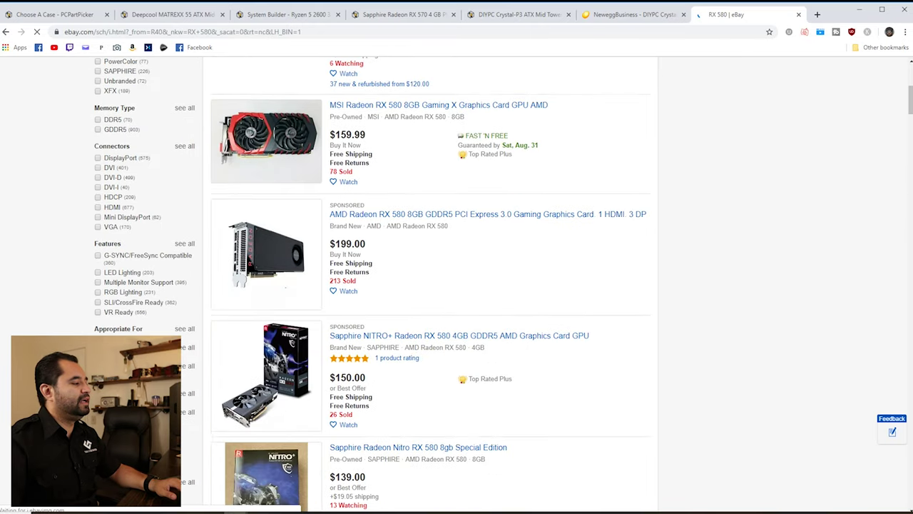
scroll(114, 382, down, 4)
scroll(114, 381, down, 2)
scroll(114, 382, down, 1)
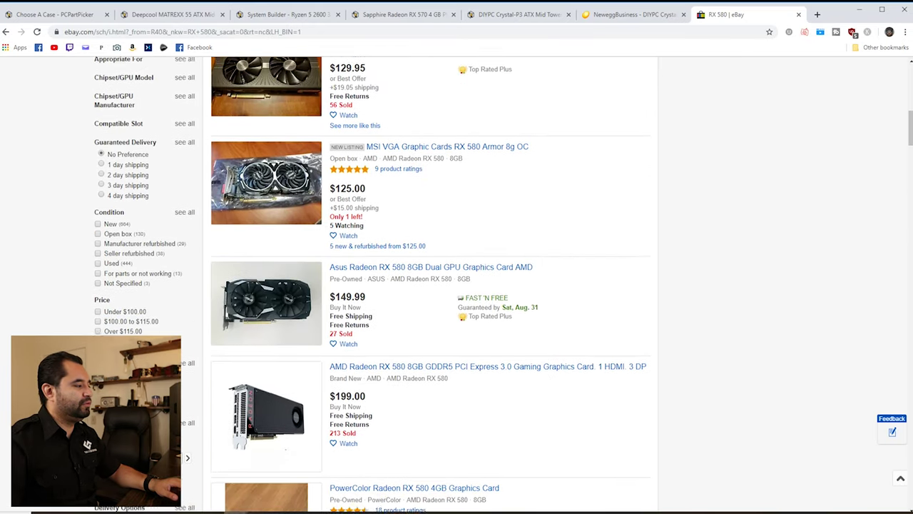
scroll(114, 382, down, 1)
click(114, 382)
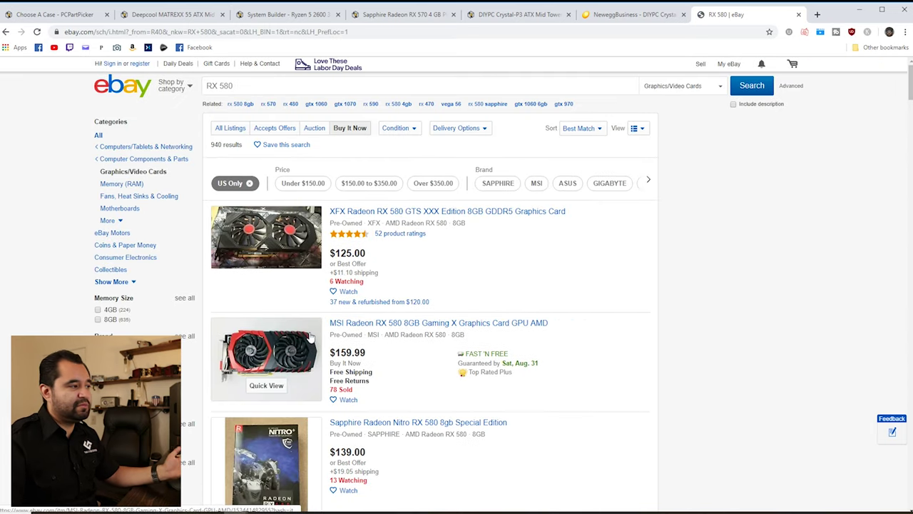
Step: Sort the RX 580 results by 'Price + Shipping: lowest first'
click(602, 131)
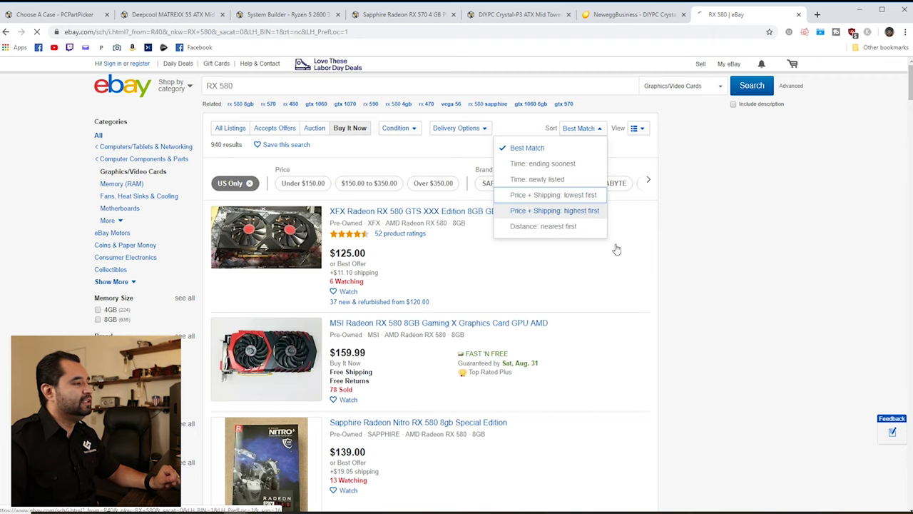
click(564, 195)
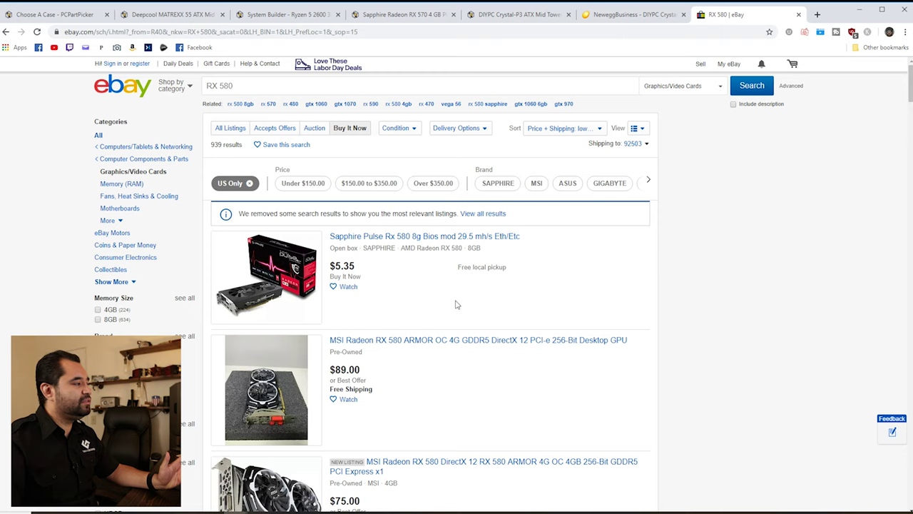
scroll(176, 267, down, 3)
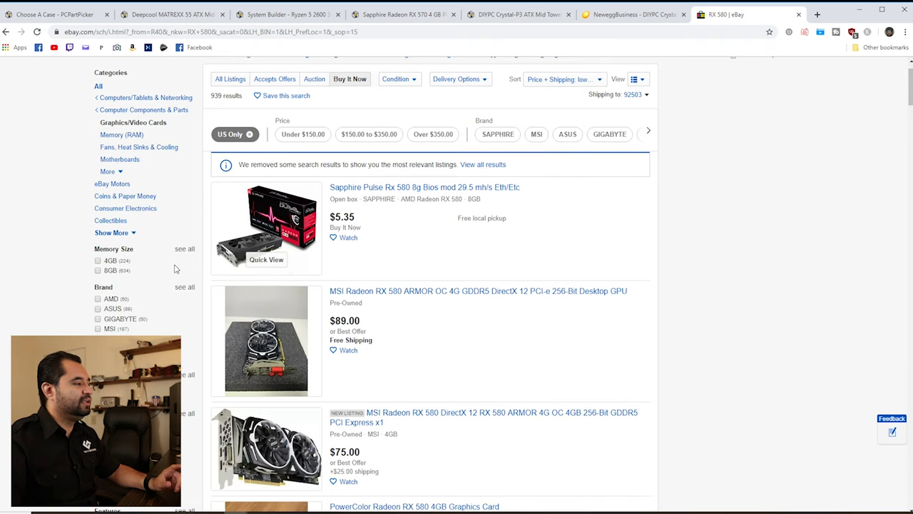
scroll(164, 269, down, 1)
scroll(179, 271, up, 2)
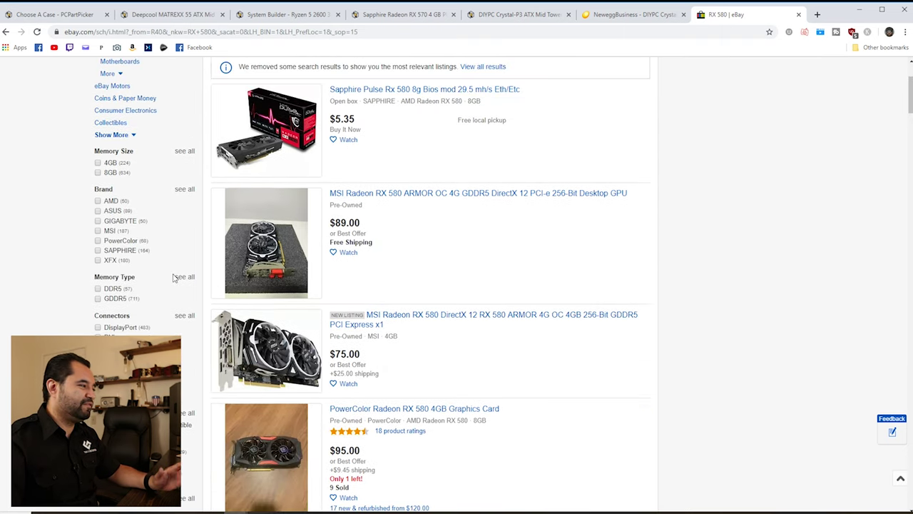
scroll(179, 277, up, 1)
scroll(182, 279, down, 1)
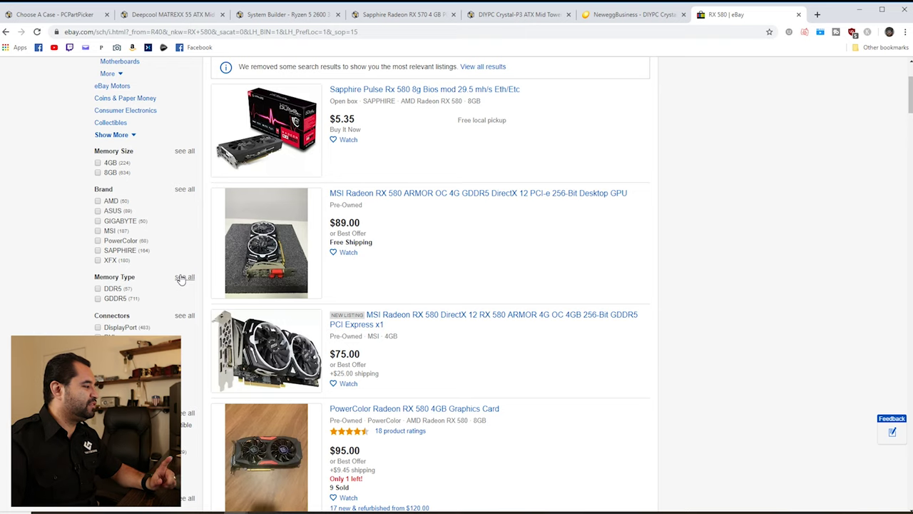
scroll(182, 279, down, 3)
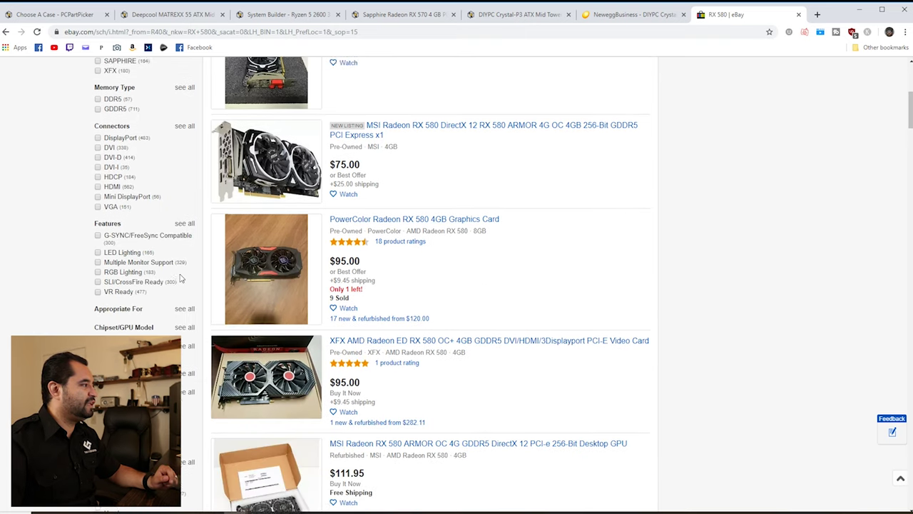
scroll(181, 278, up, 2)
scroll(181, 278, up, 2)
scroll(179, 278, down, 3)
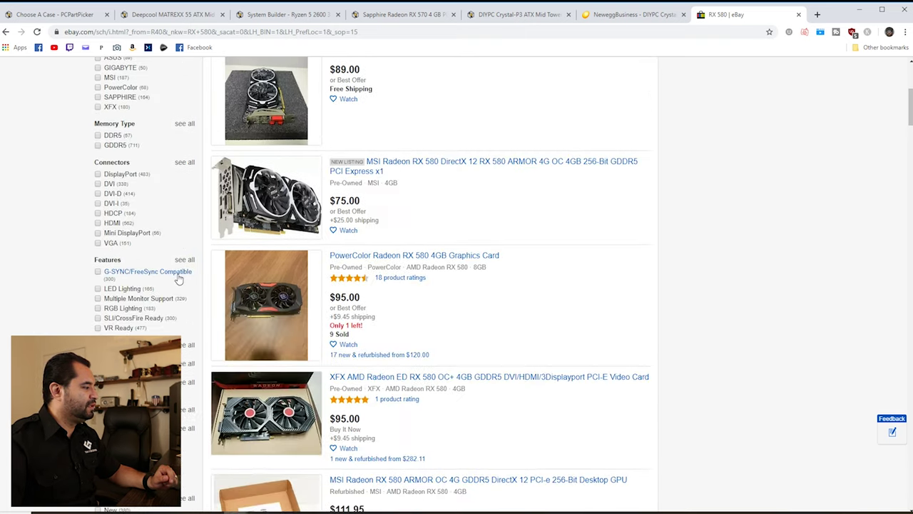
scroll(179, 278, down, 2)
Step: Apply condition filters New, Open box, Manufacturer refurbished, Seller refurbished and Used
click(184, 309)
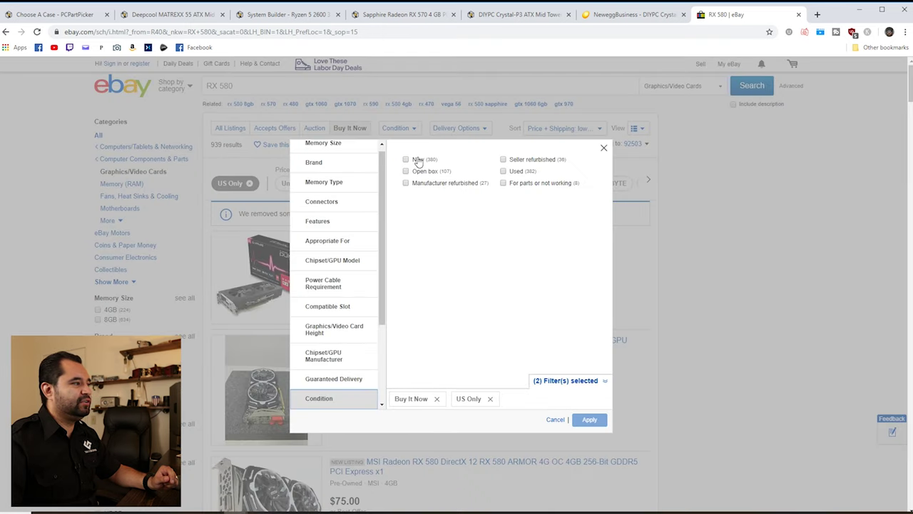
click(419, 160)
click(457, 185)
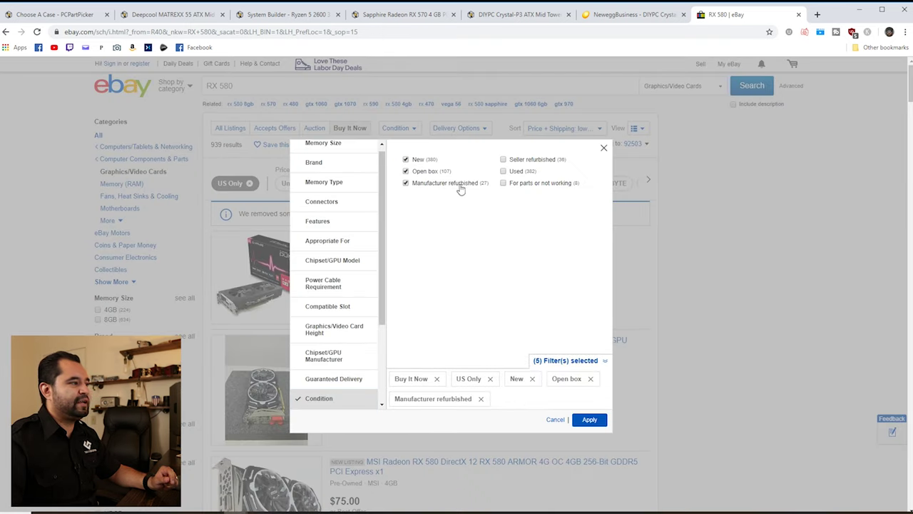
click(548, 161)
click(524, 176)
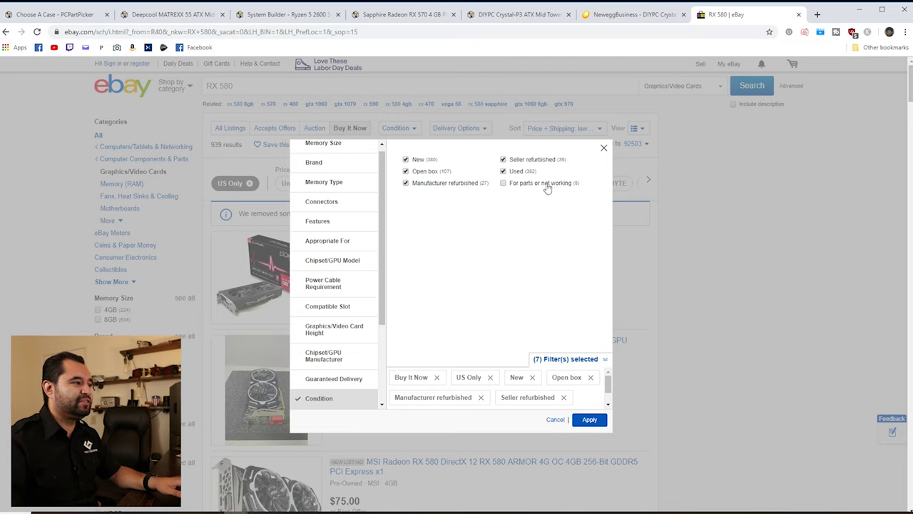
click(590, 419)
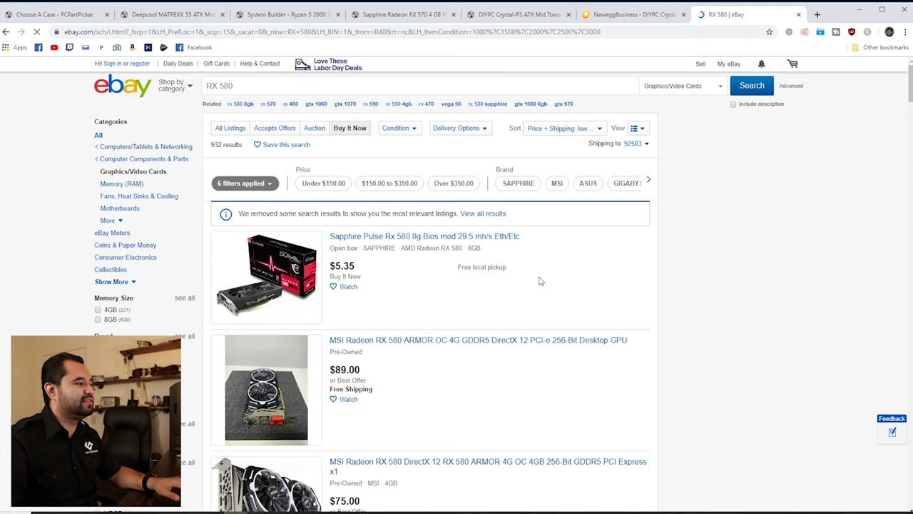
scroll(519, 279, down, 1)
scroll(496, 274, up, 1)
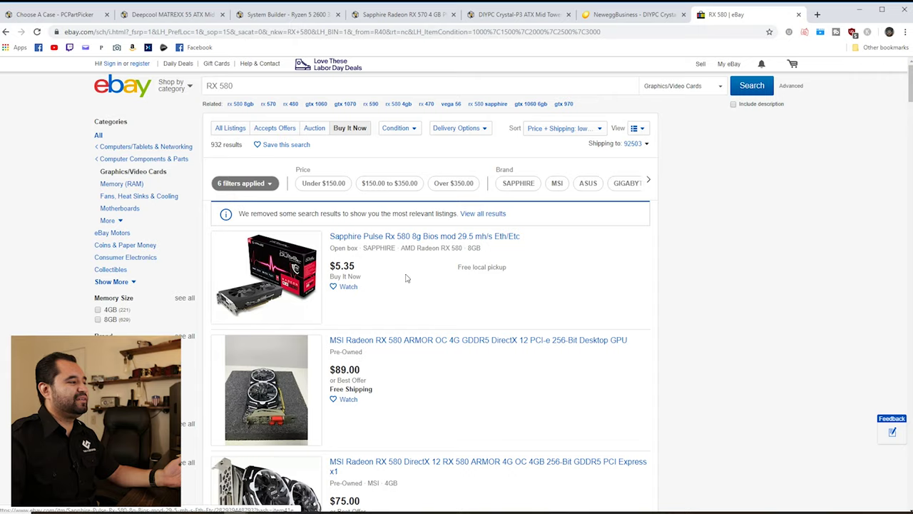
scroll(407, 280, down, 1)
scroll(446, 280, up, 1)
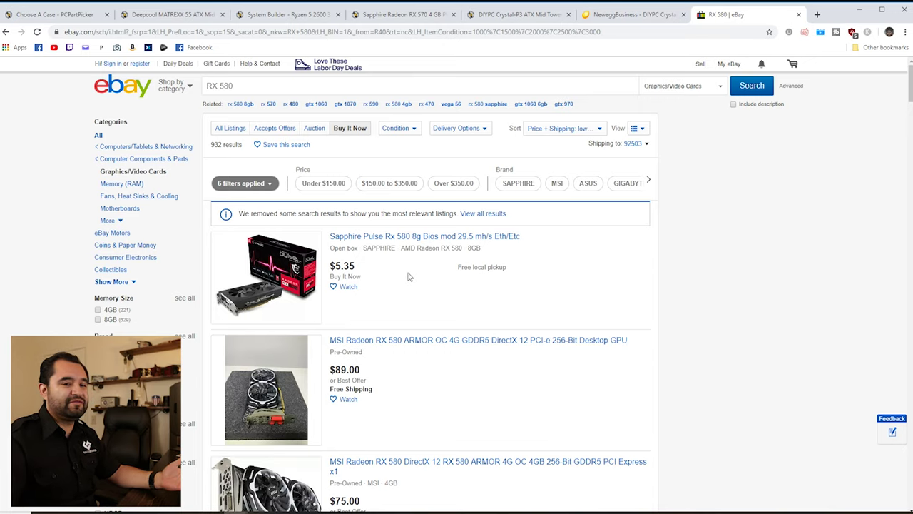
scroll(424, 266, down, 1)
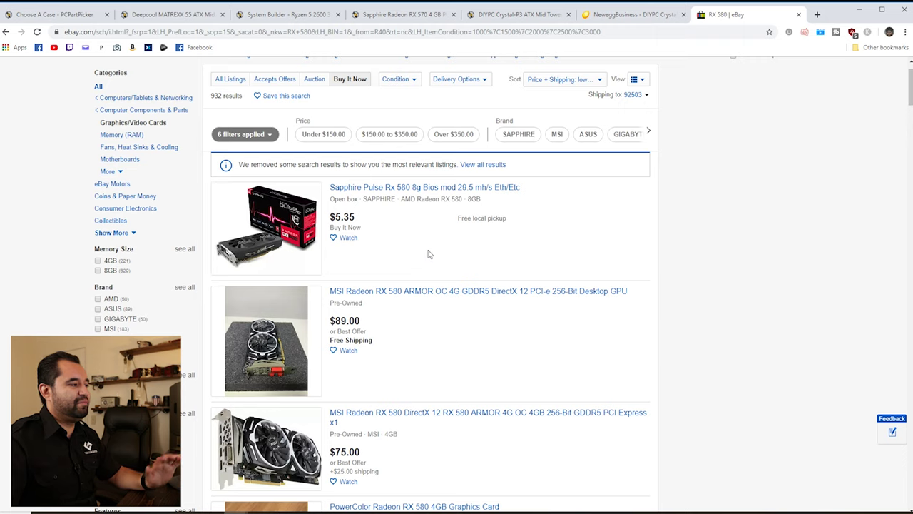
scroll(438, 251, down, 1)
scroll(396, 216, down, 1)
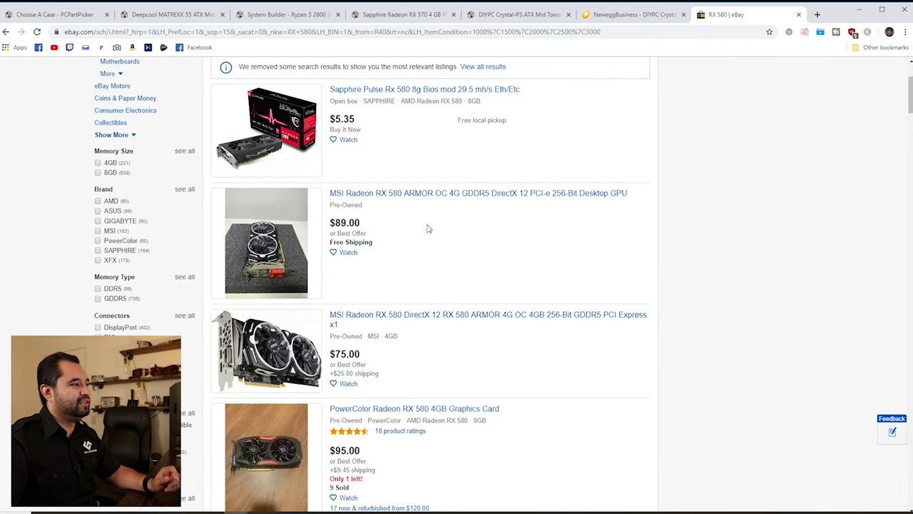
scroll(436, 238, down, 1)
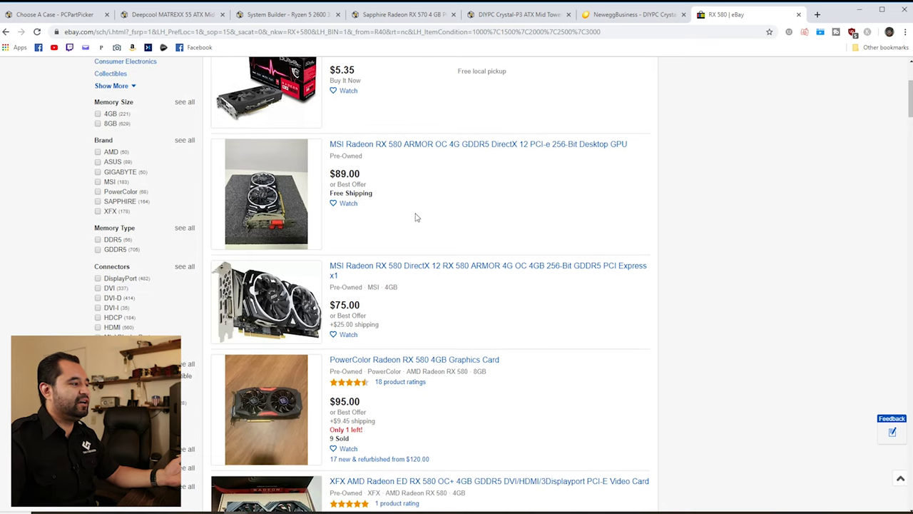
scroll(417, 217, down, 1)
scroll(426, 176, up, 1)
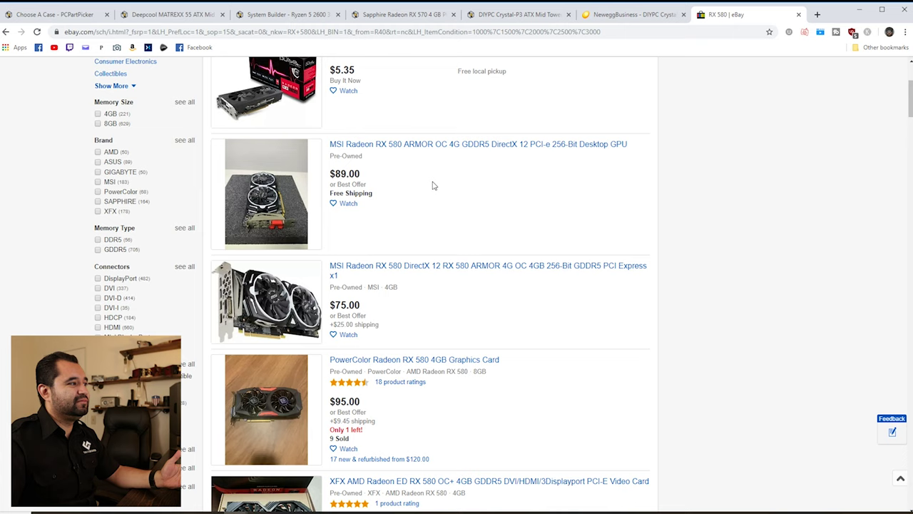
scroll(444, 188, down, 1)
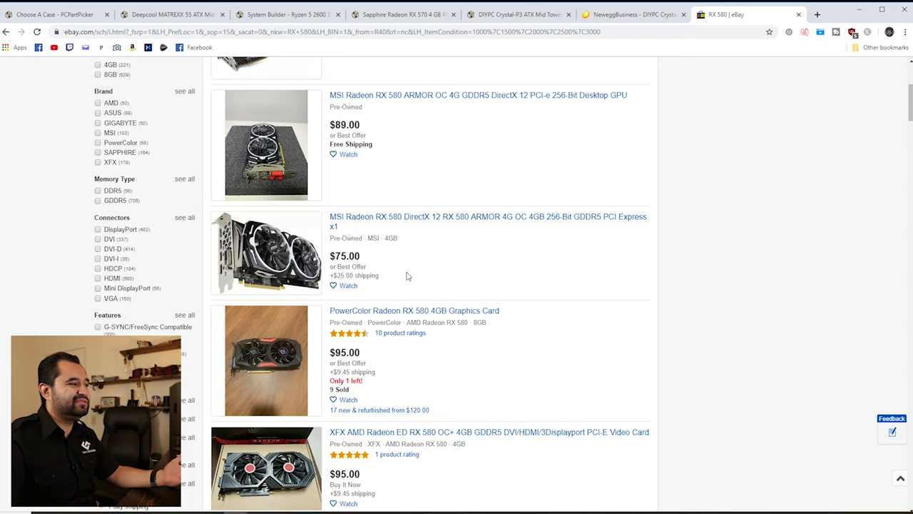
scroll(416, 274, down, 1)
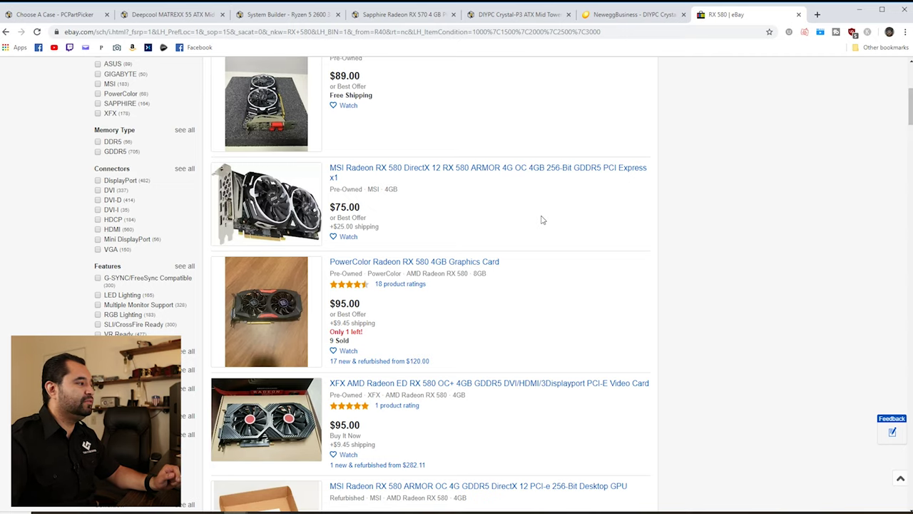
scroll(541, 219, down, 2)
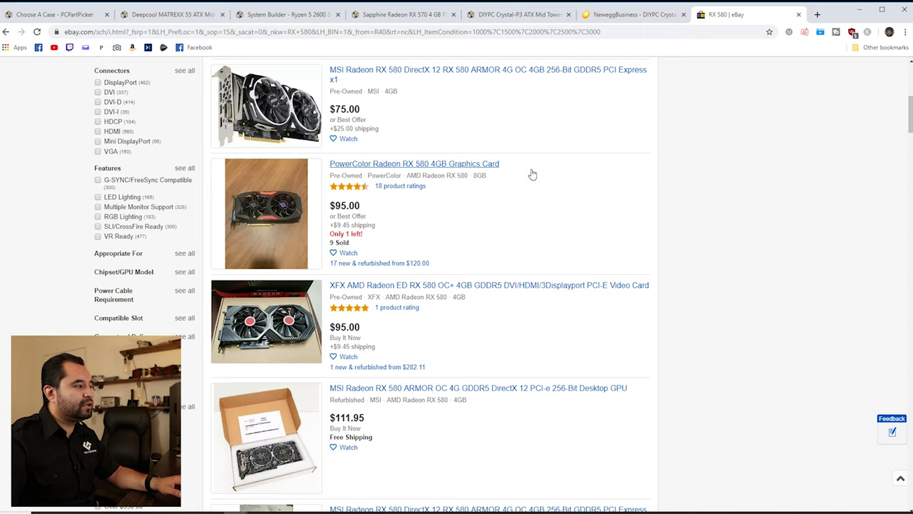
scroll(531, 175, down, 2)
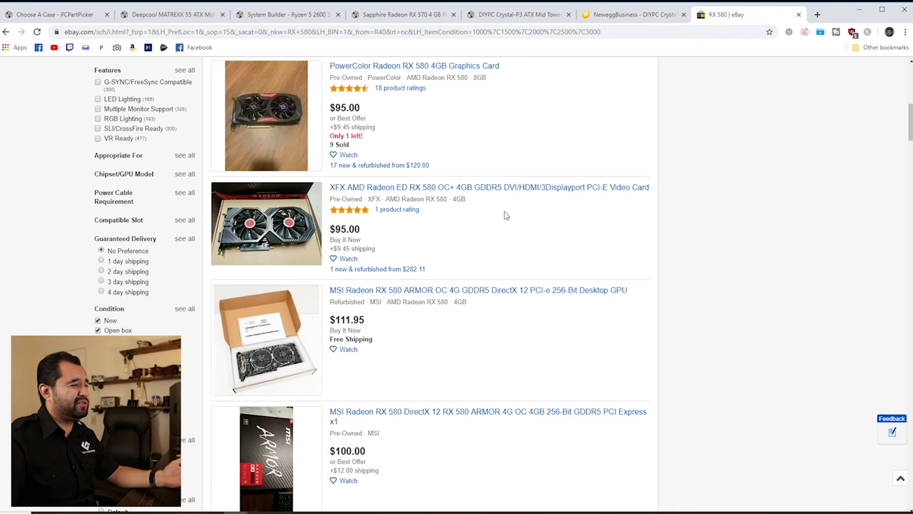
scroll(504, 215, down, 2)
scroll(505, 215, down, 2)
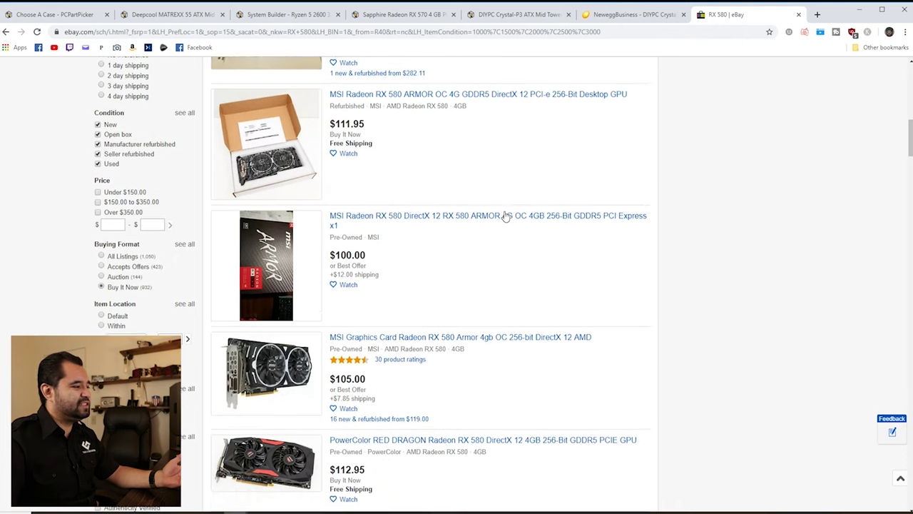
scroll(505, 215, down, 3)
scroll(505, 216, down, 1)
scroll(504, 216, down, 3)
scroll(504, 215, down, 2)
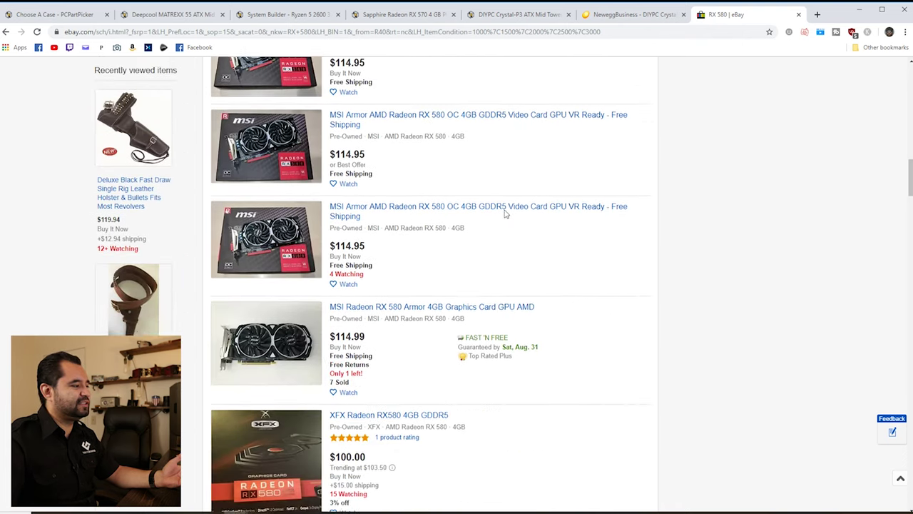
scroll(505, 214, down, 3)
scroll(506, 212, down, 2)
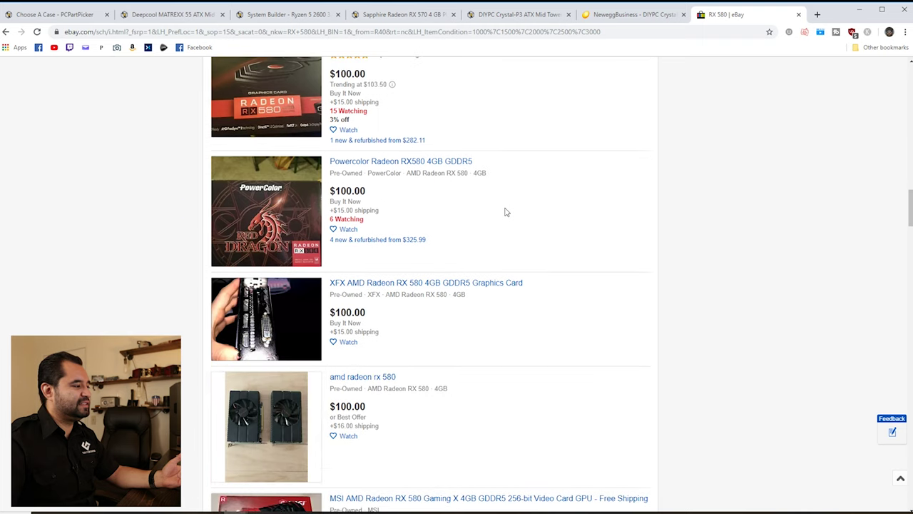
scroll(505, 212, down, 1)
scroll(505, 212, down, 3)
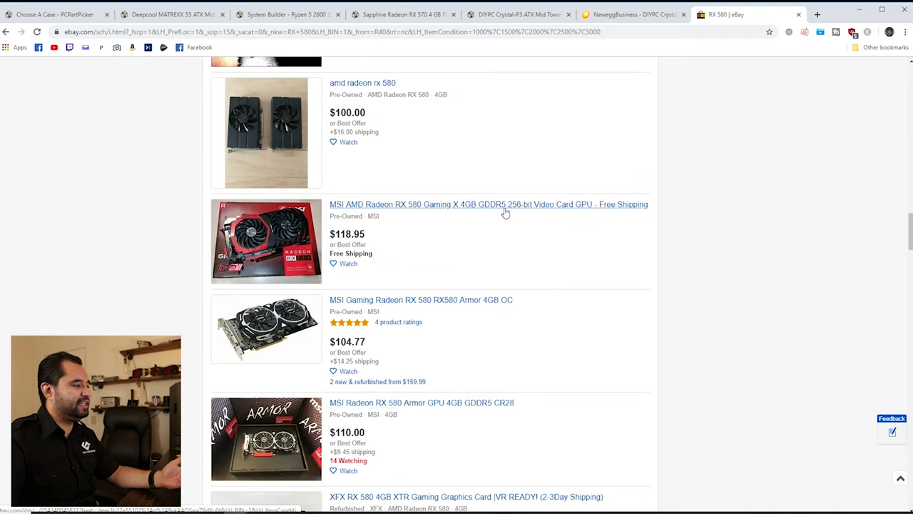
scroll(505, 212, down, 2)
scroll(505, 212, down, 1)
scroll(506, 212, down, 2)
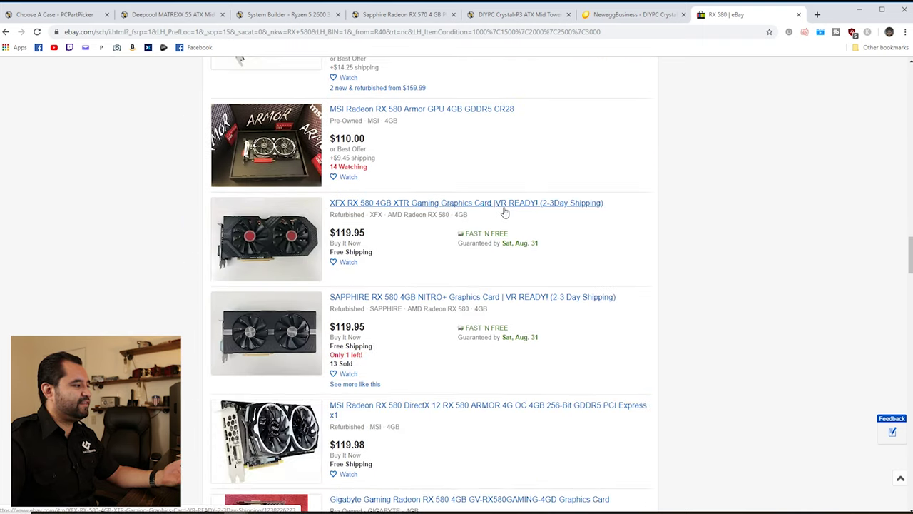
scroll(505, 212, down, 1)
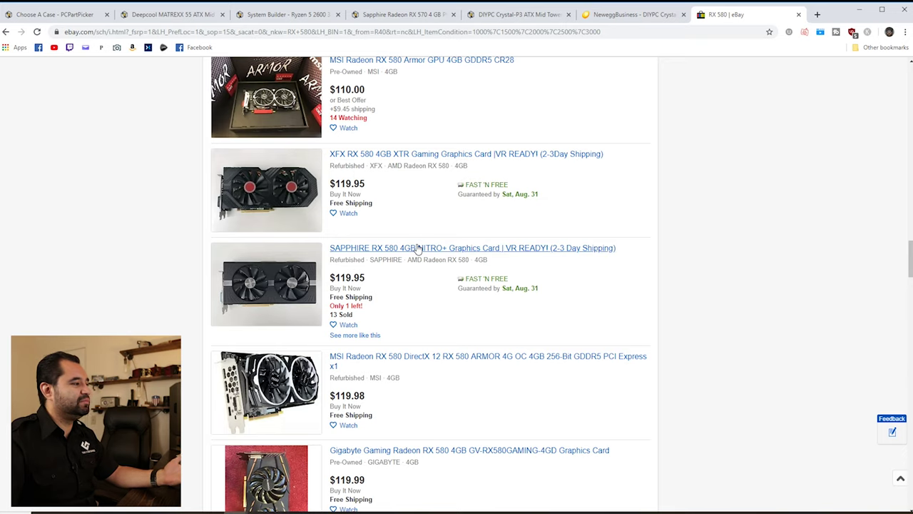
Step: Open the $119.95 refurbished Sapphire RX 580 4GB NITRO+ listing in a new tab and view it
middle_click(418, 248)
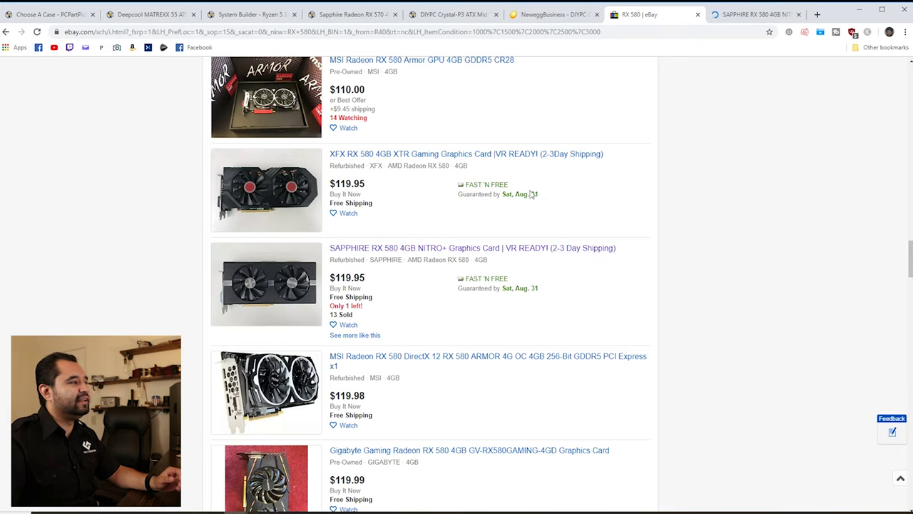
scroll(480, 290, up, 2)
scroll(481, 289, up, 5)
scroll(481, 290, up, 3)
scroll(481, 289, up, 3)
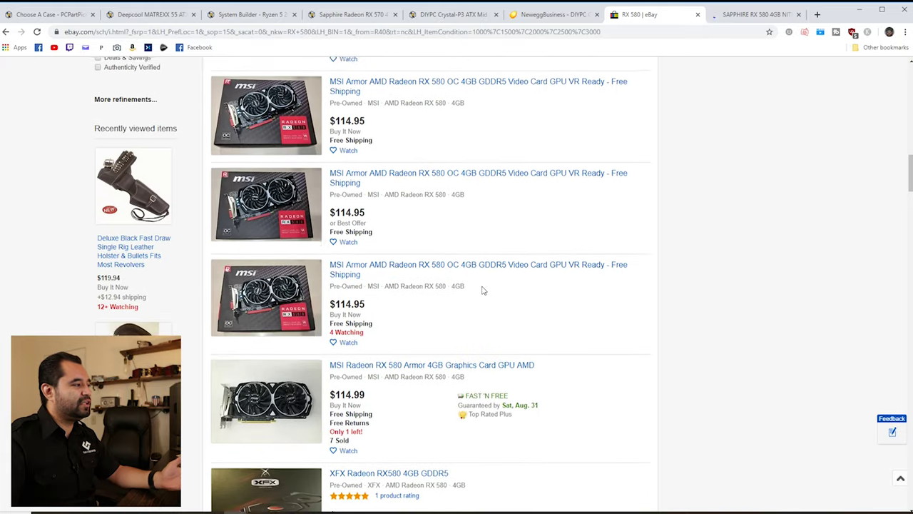
scroll(483, 289, up, 3)
scroll(485, 286, up, 3)
scroll(489, 283, up, 2)
scroll(499, 289, up, 2)
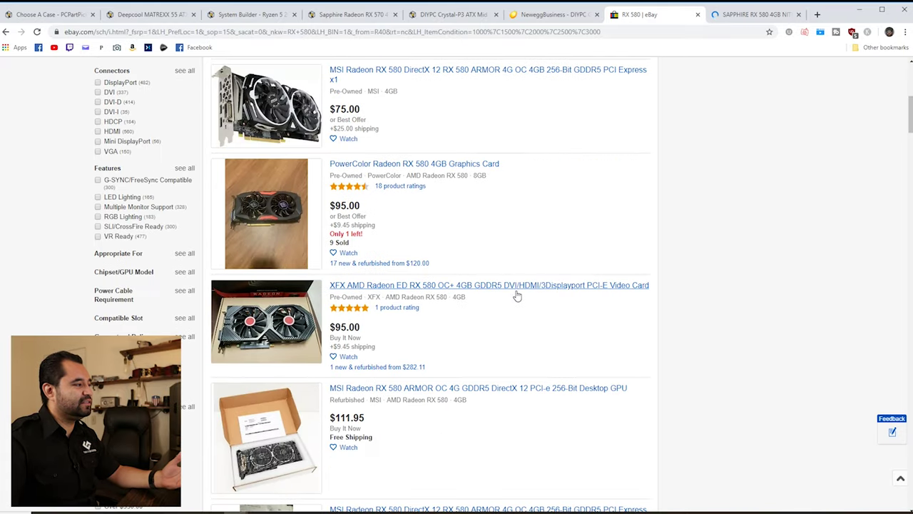
scroll(531, 293, up, 2)
scroll(548, 289, up, 3)
scroll(551, 289, up, 1)
scroll(551, 289, down, 1)
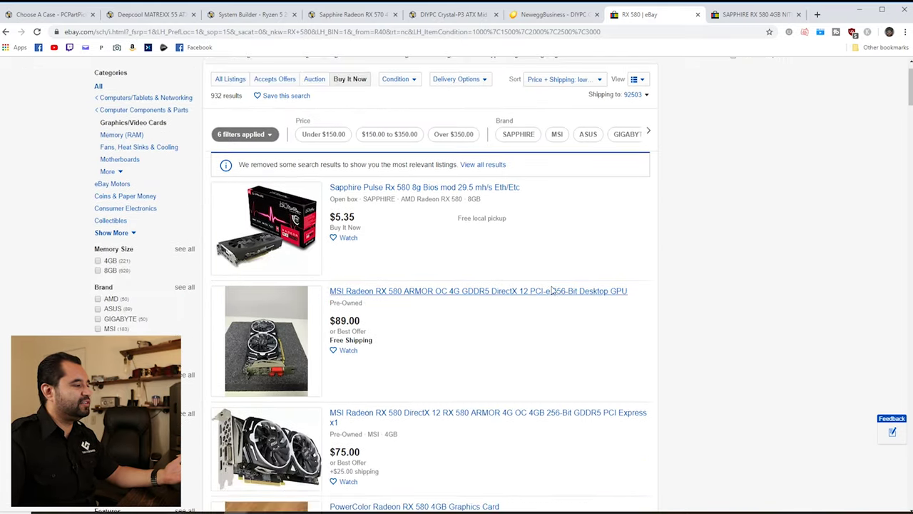
scroll(528, 272, down, 2)
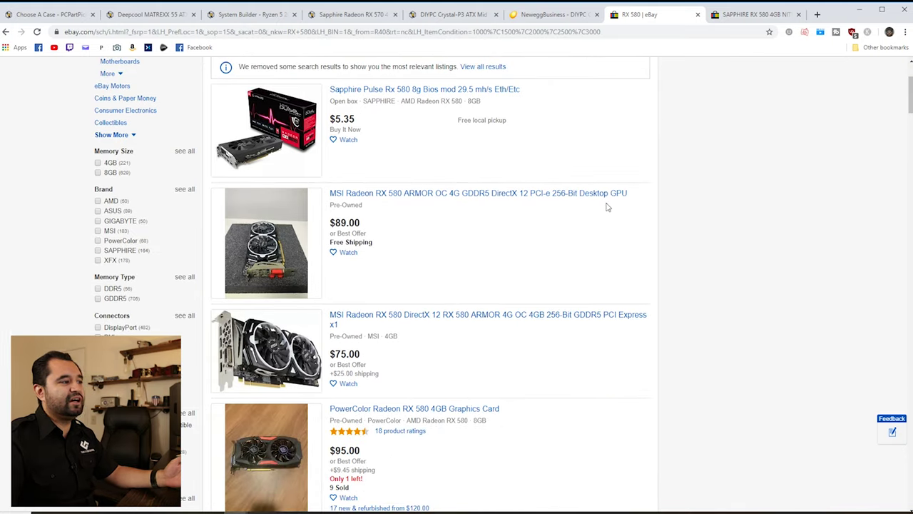
click(767, 20)
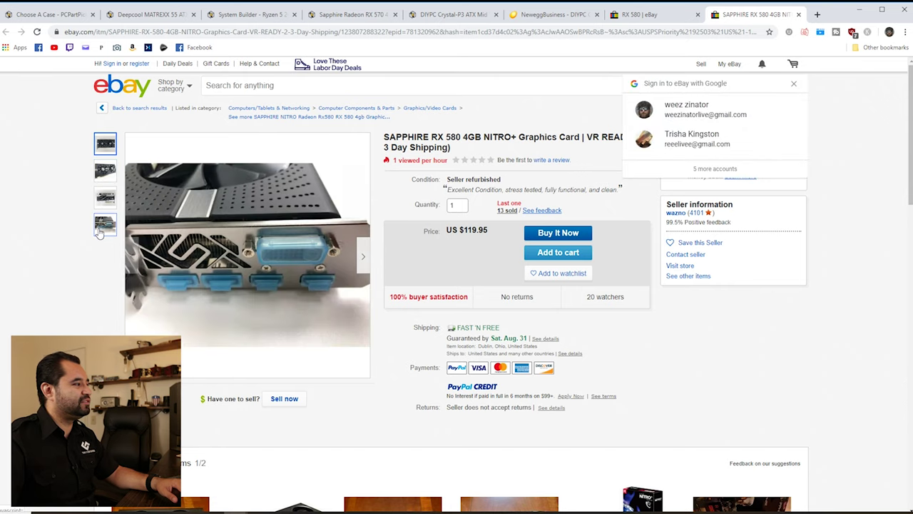
Step: Close the Google sign-in popup and go back to the RX 580 results
click(795, 85)
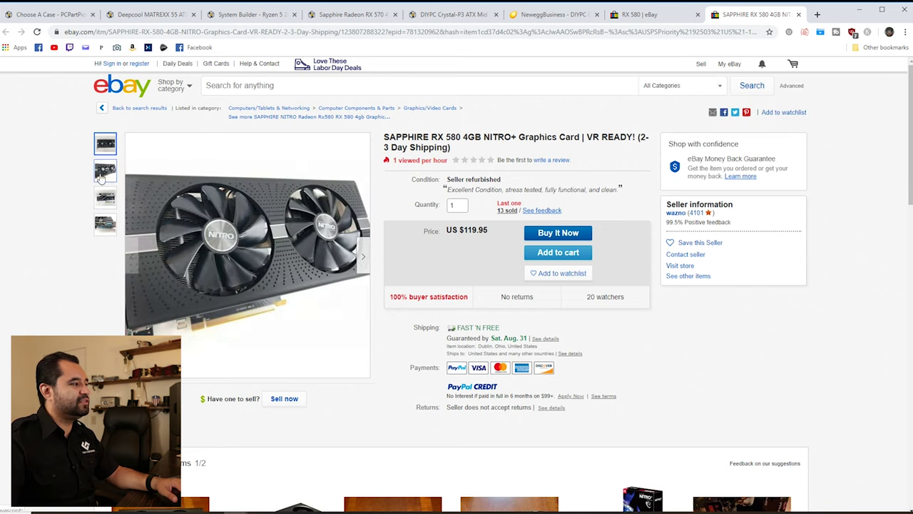
mouse_move(105, 197)
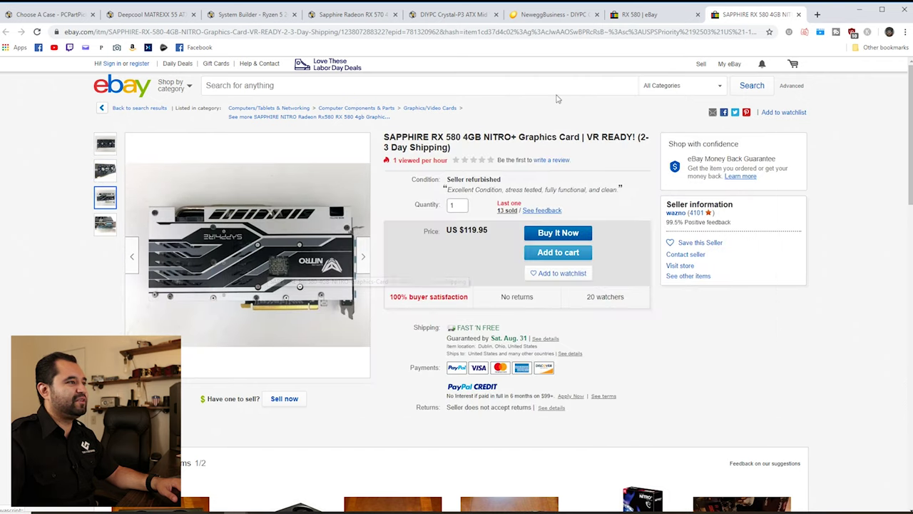
key(ctrl+shift+Tab)
scroll(540, 173, up, 2)
scroll(551, 200, down, 2)
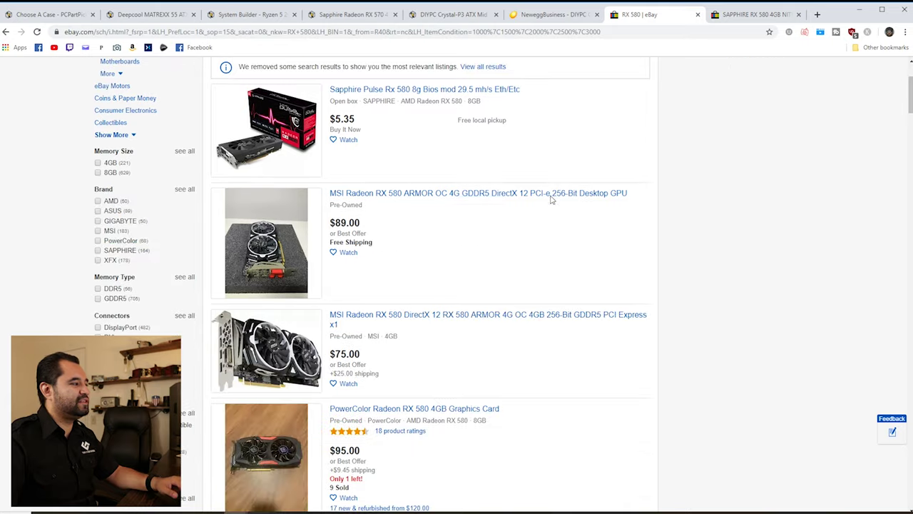
scroll(433, 238, down, 1)
scroll(428, 229, down, 1)
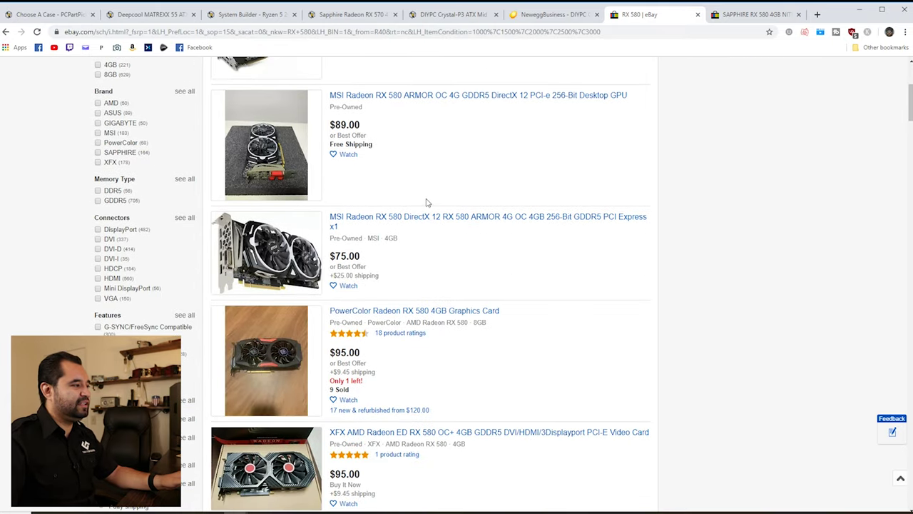
scroll(472, 162, down, 1)
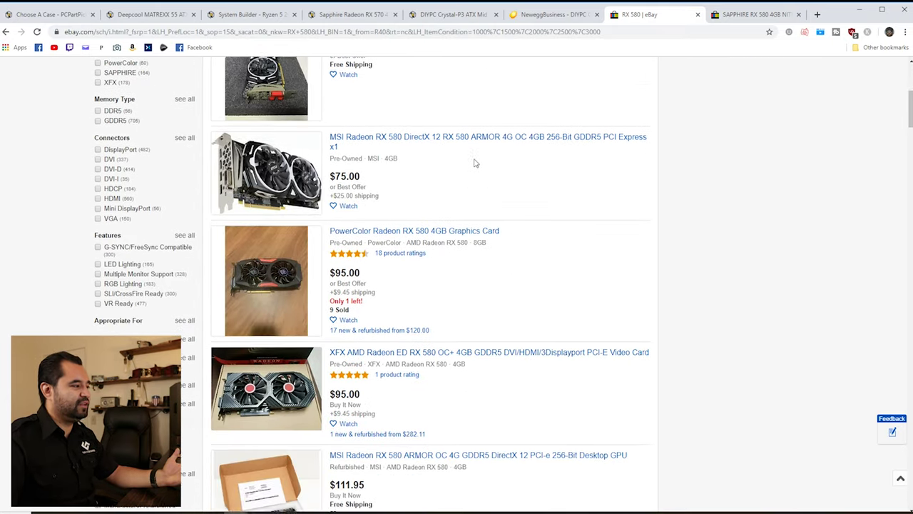
scroll(474, 164, down, 1)
Step: Open the PowerColor Radeon RX 580 4GB listing in a background tab
middle_click(458, 170)
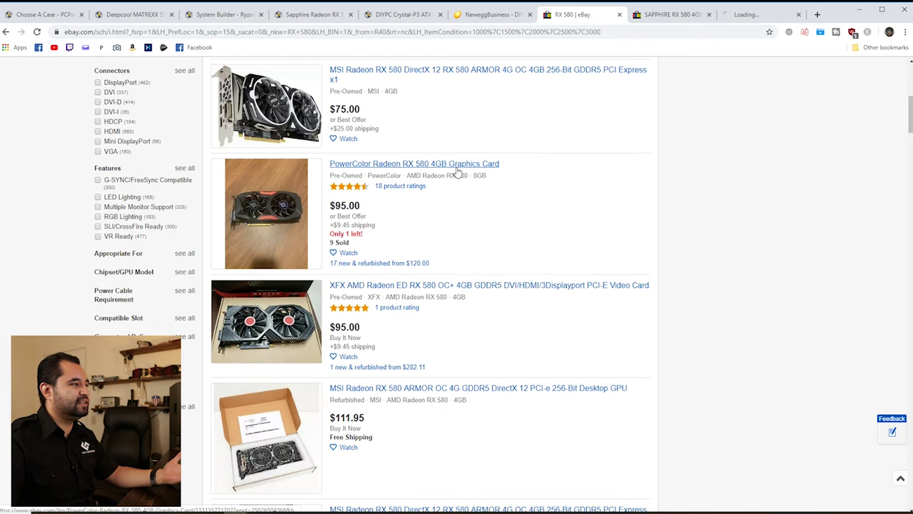
Step: Compare the used $95 PowerColor card's back photo with the $119.95 Sapphire NITRO+ listing photos
click(758, 15)
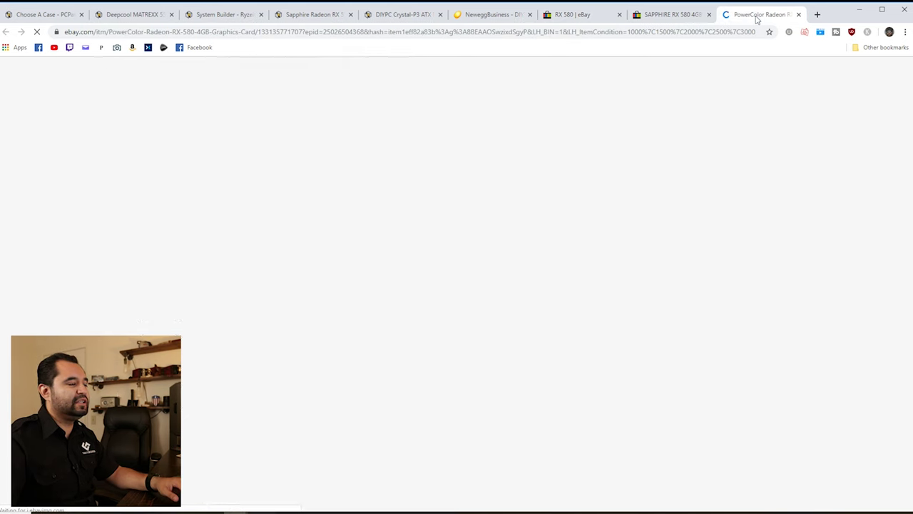
click(105, 173)
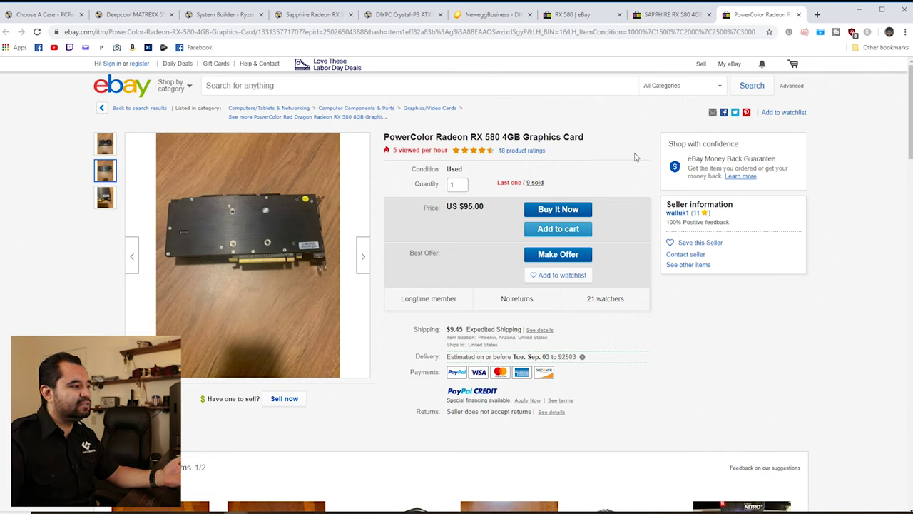
click(675, 20)
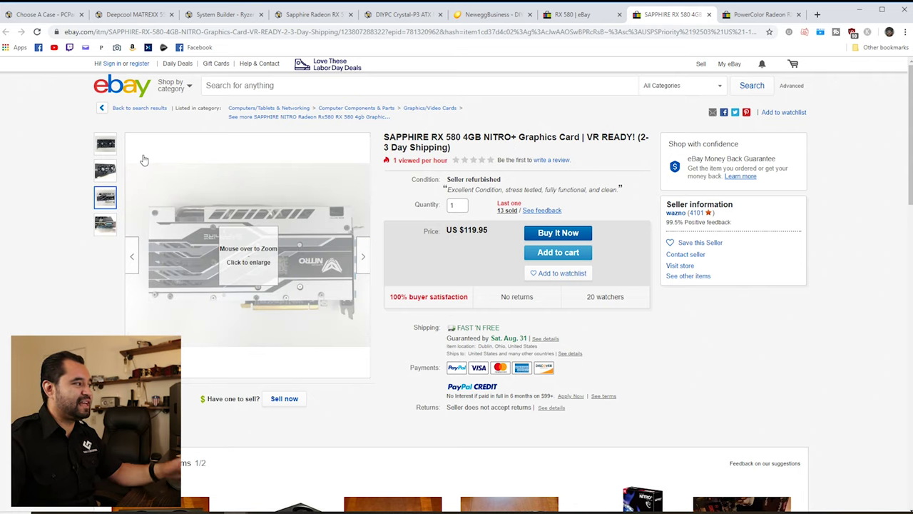
click(107, 145)
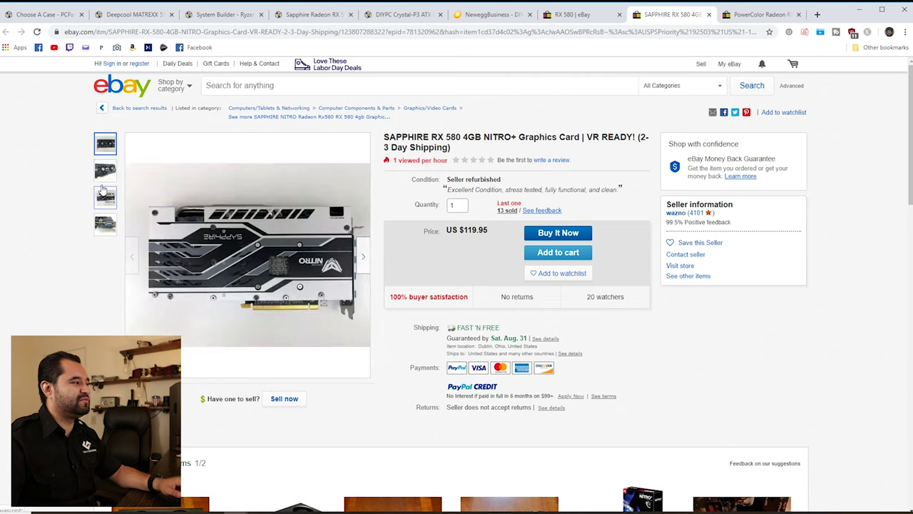
click(586, 16)
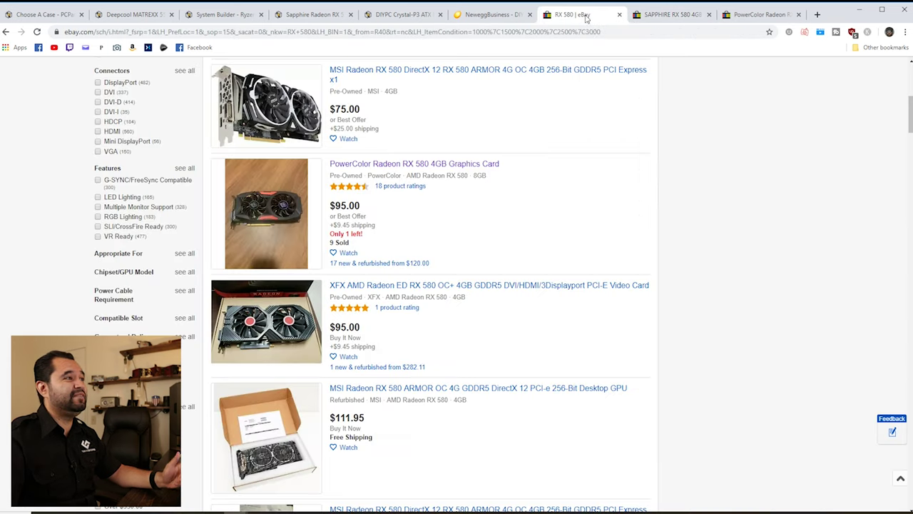
scroll(574, 132, down, 1)
scroll(574, 131, down, 2)
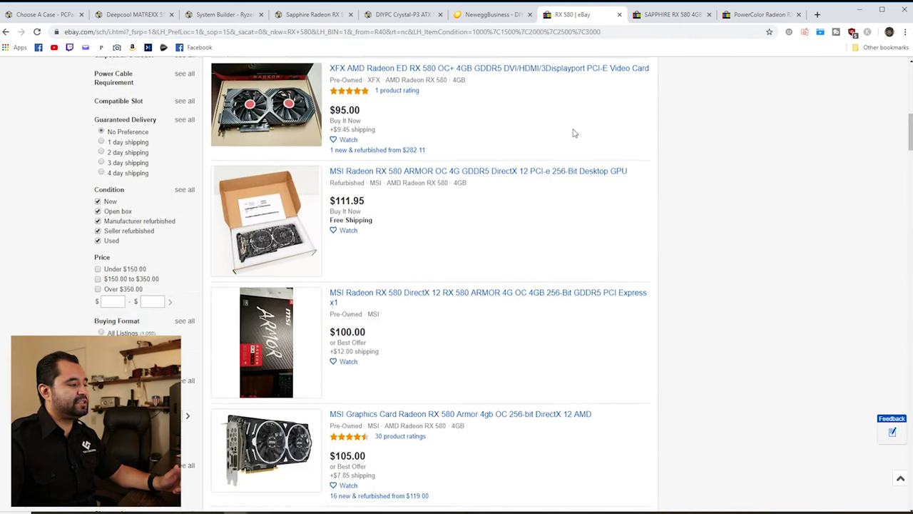
scroll(573, 132, down, 1)
scroll(573, 133, down, 2)
click(689, 20)
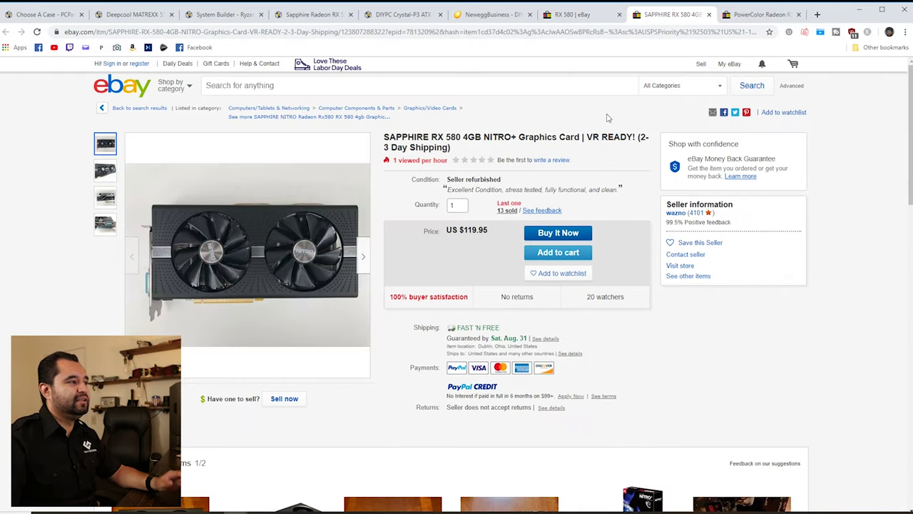
scroll(464, 118, down, 1)
scroll(499, 125, up, 1)
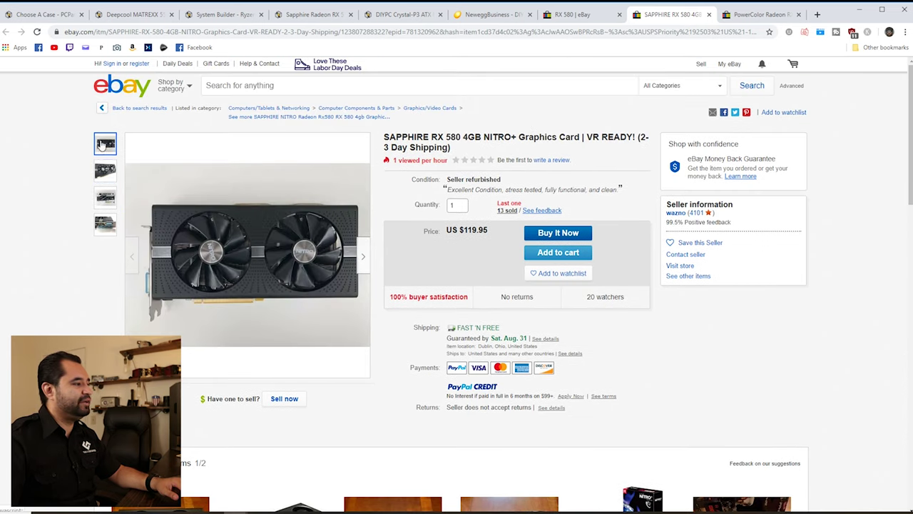
scroll(87, 210, down, 1)
scroll(92, 209, down, 4)
scroll(94, 208, down, 5)
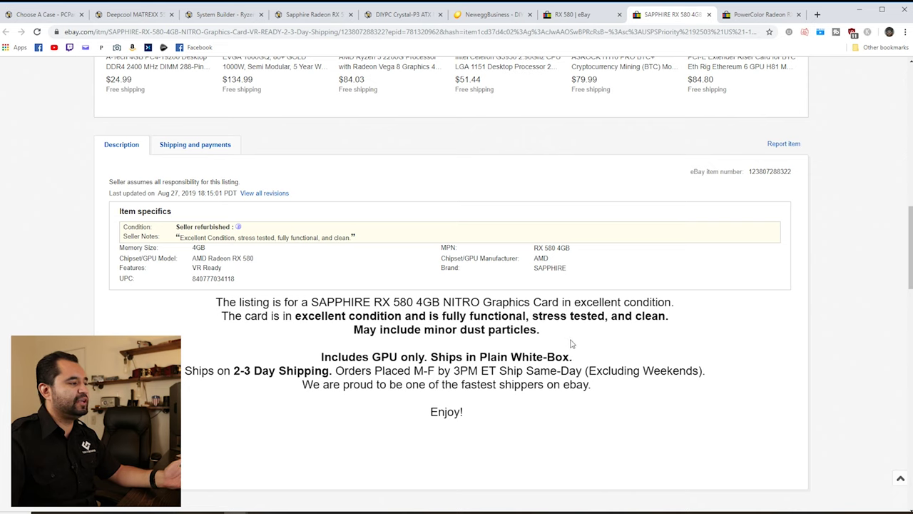
scroll(550, 375, down, 1)
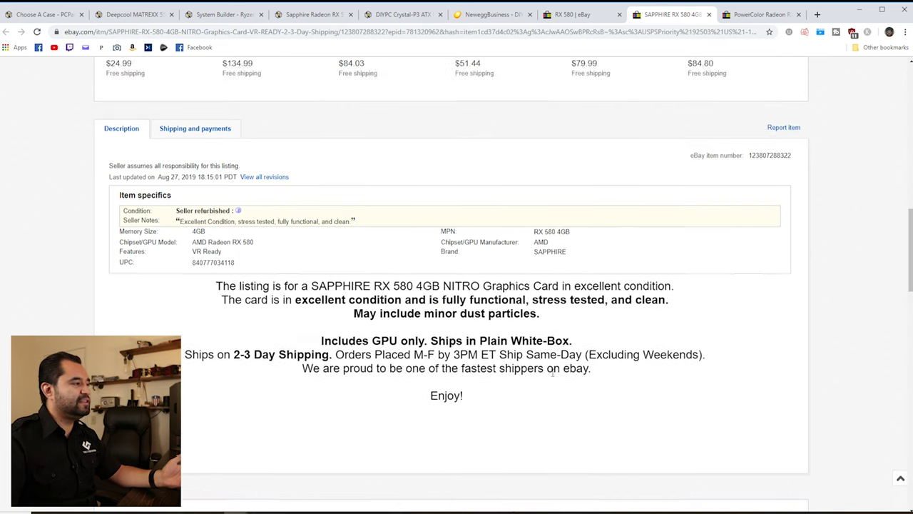
scroll(553, 381, up, 8)
scroll(558, 387, up, 3)
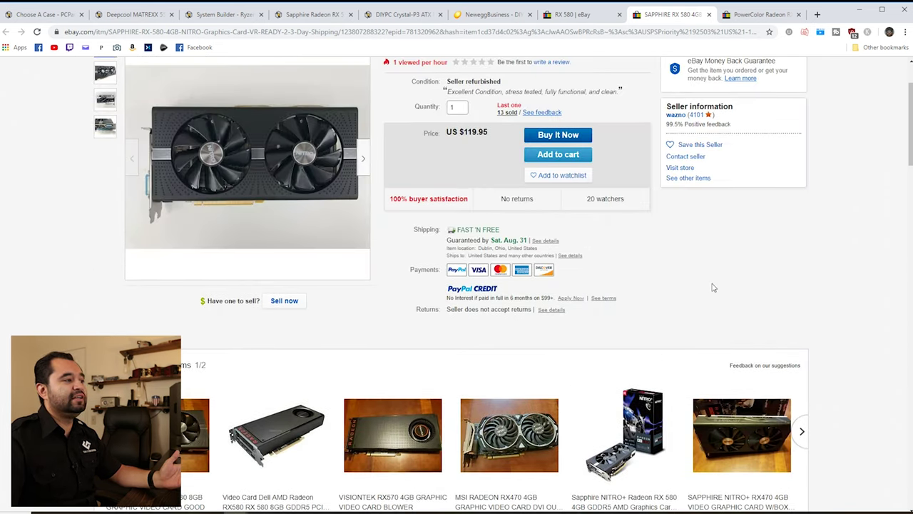
scroll(454, 244, up, 2)
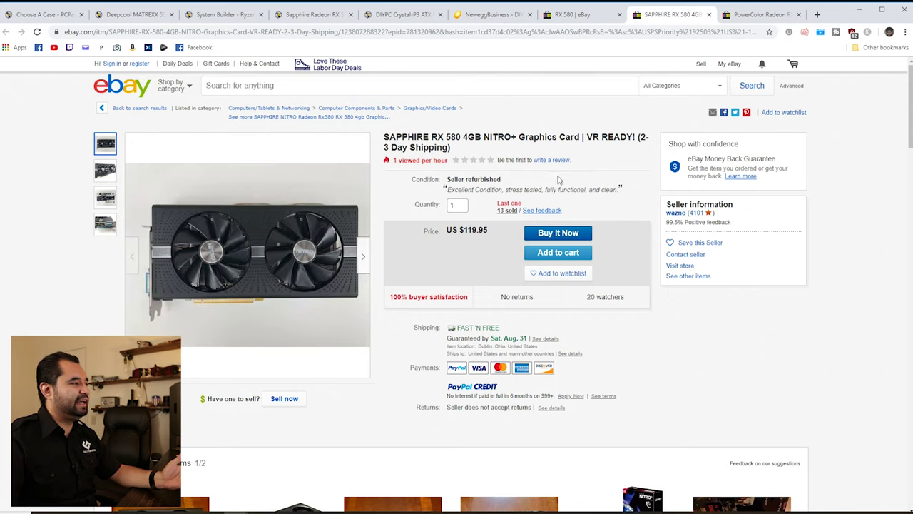
scroll(557, 180, down, 1)
Step: Open the Sapphire NITRO+ seller's profile: top rated, 99.5% positive, 4101 score
click(693, 165)
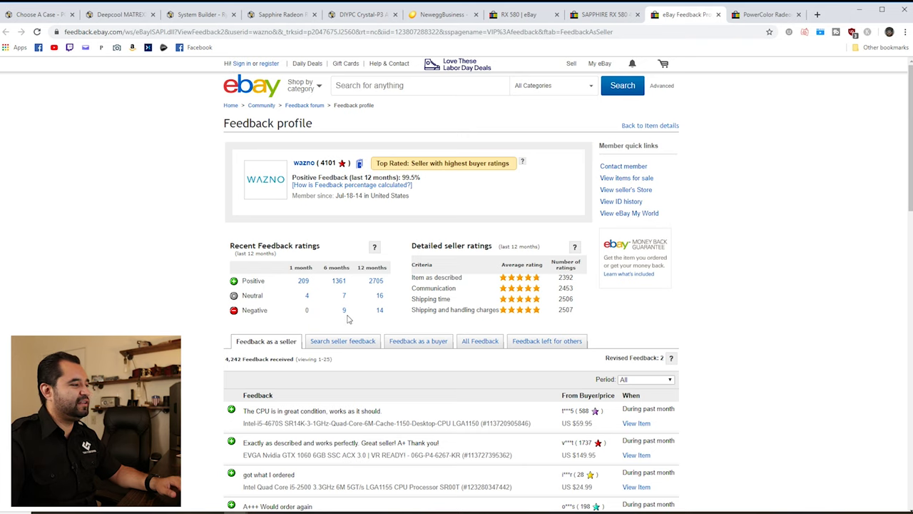
scroll(357, 318, down, 3)
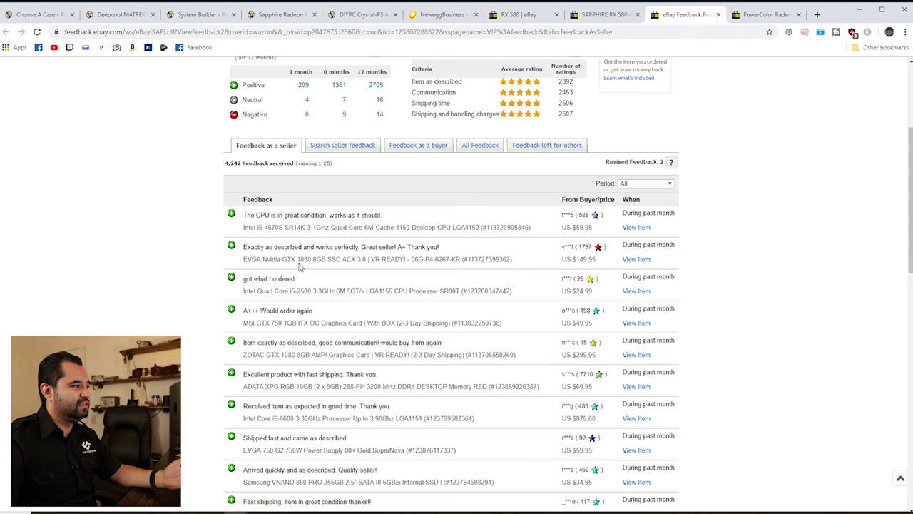
scroll(303, 262, down, 2)
scroll(314, 263, up, 1)
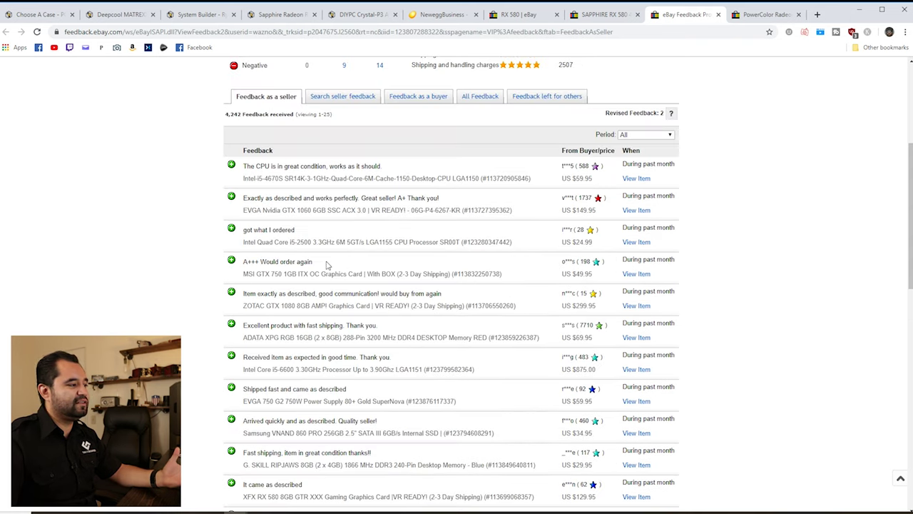
scroll(328, 264, down, 1)
scroll(327, 264, down, 1)
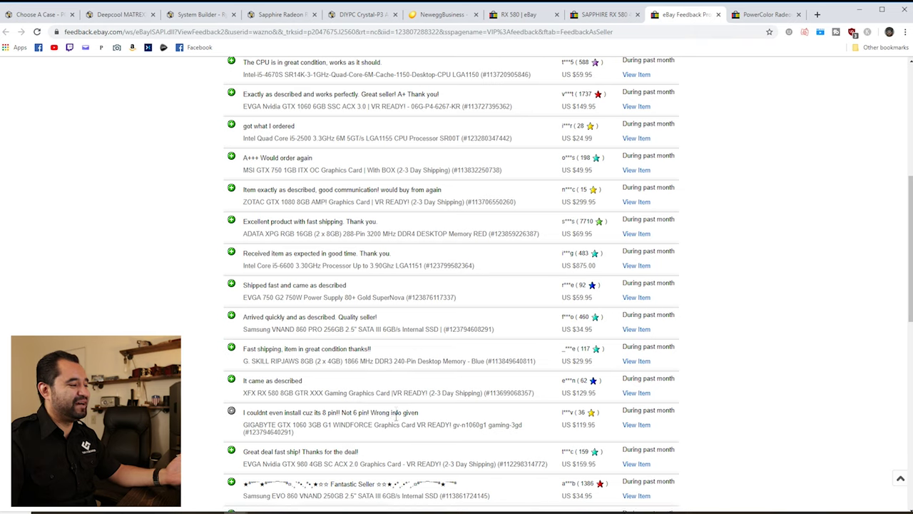
scroll(393, 413, down, 1)
scroll(385, 403, down, 1)
scroll(375, 393, down, 2)
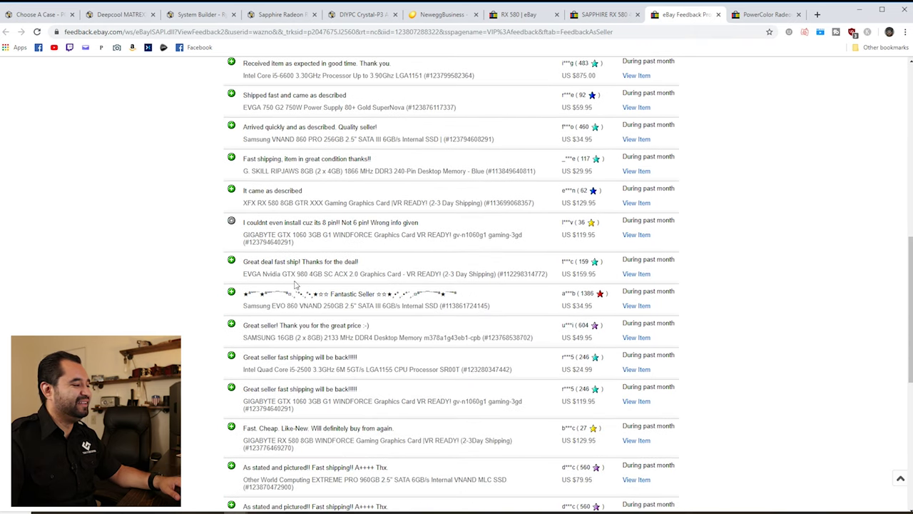
scroll(295, 284, up, 2)
scroll(428, 214, up, 3)
scroll(571, 157, up, 1)
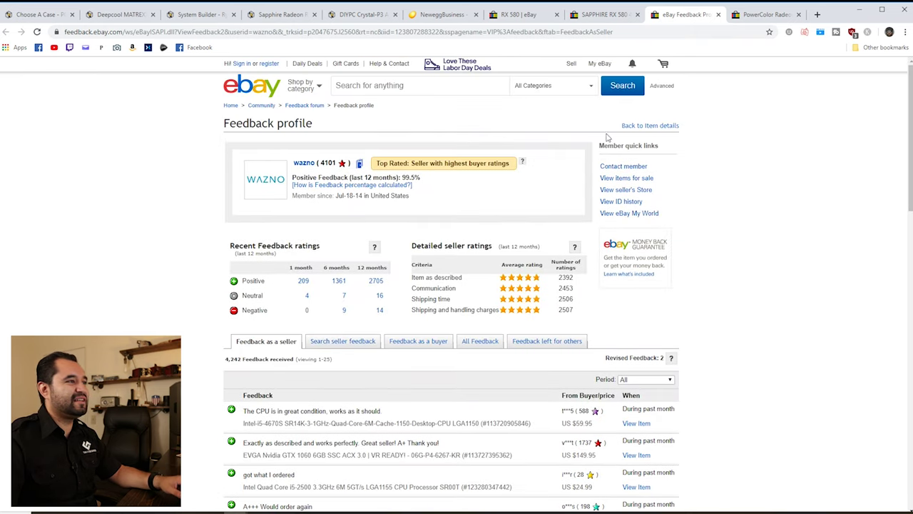
Step: Close the seller feedback page after reviewing its ratings
click(718, 14)
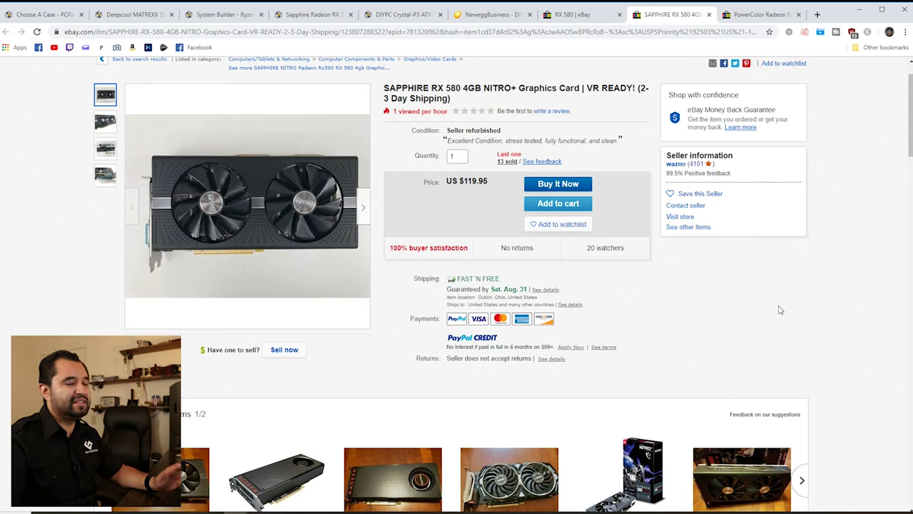
scroll(779, 310, up, 1)
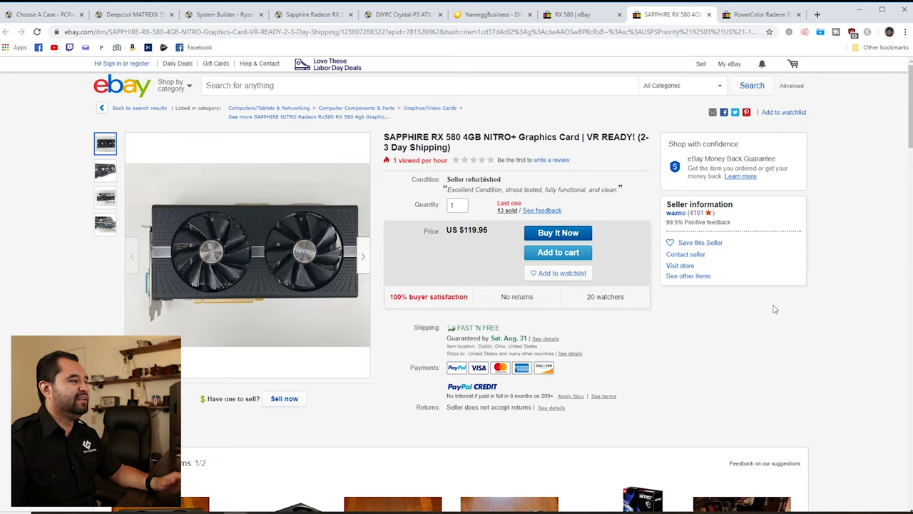
Step: Delete the Sapphire RX 570 PULSE video card row, leaving six parts totalling $452.95
click(760, 14)
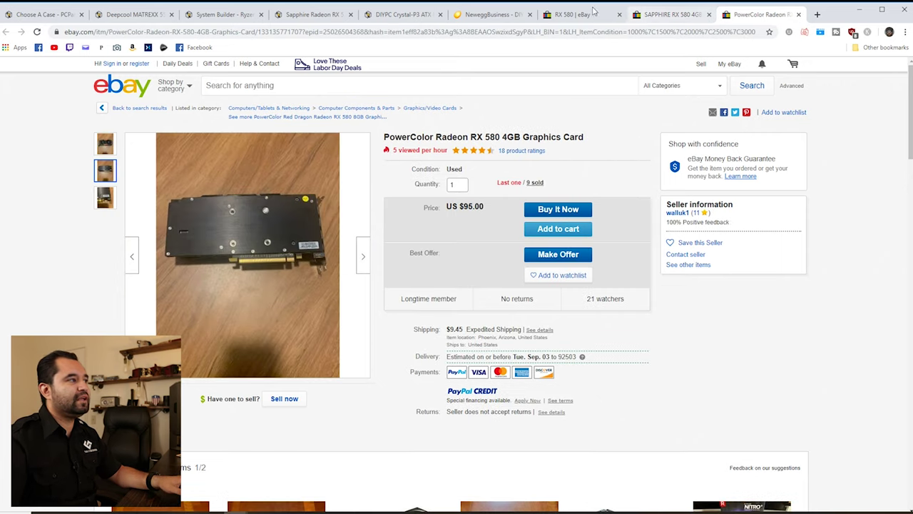
click(189, 14)
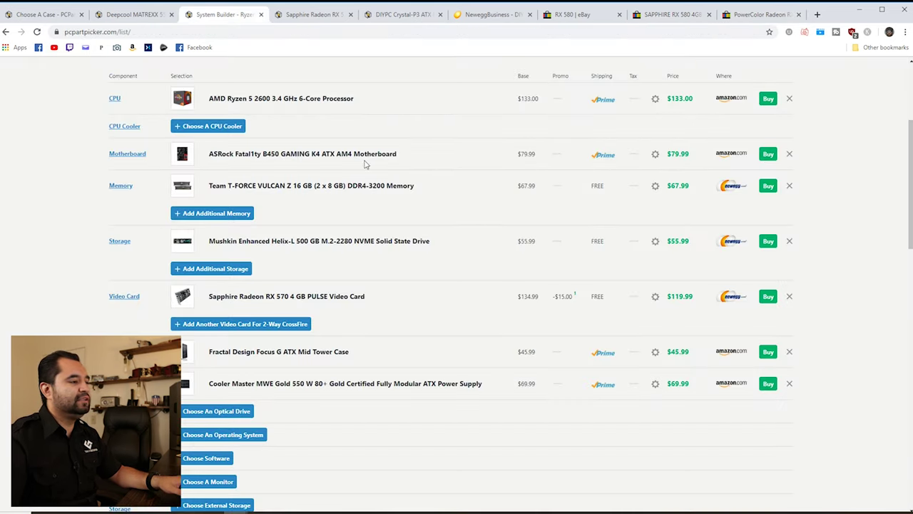
scroll(546, 211, down, 2)
scroll(541, 224, down, 2)
scroll(541, 224, up, 1)
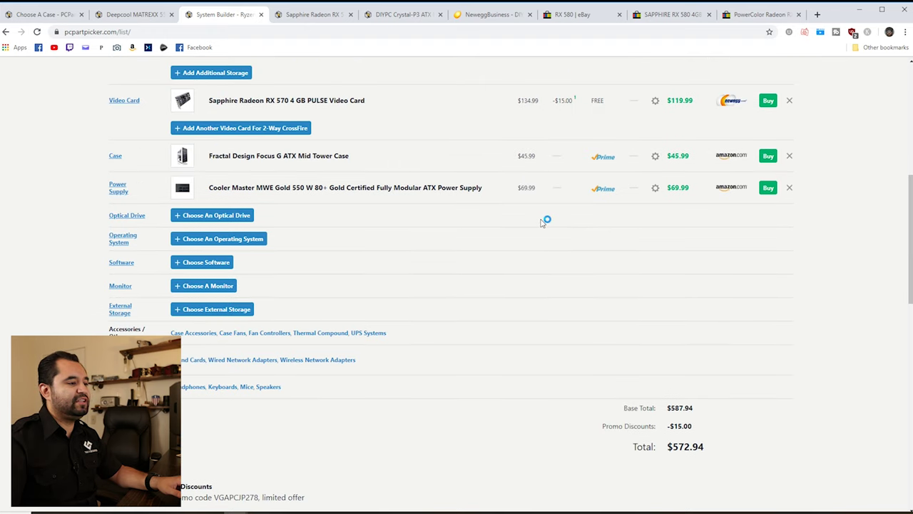
scroll(522, 248, up, 3)
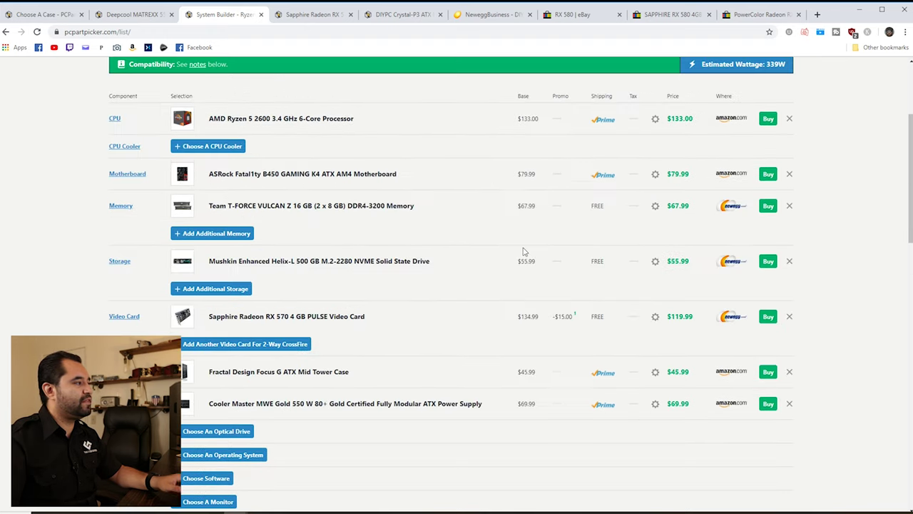
scroll(493, 263, down, 1)
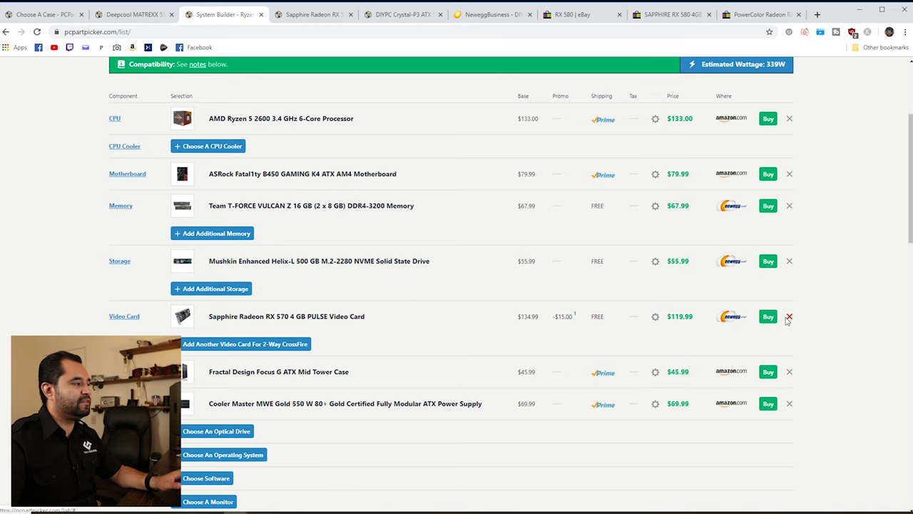
click(788, 316)
scroll(569, 288, down, 2)
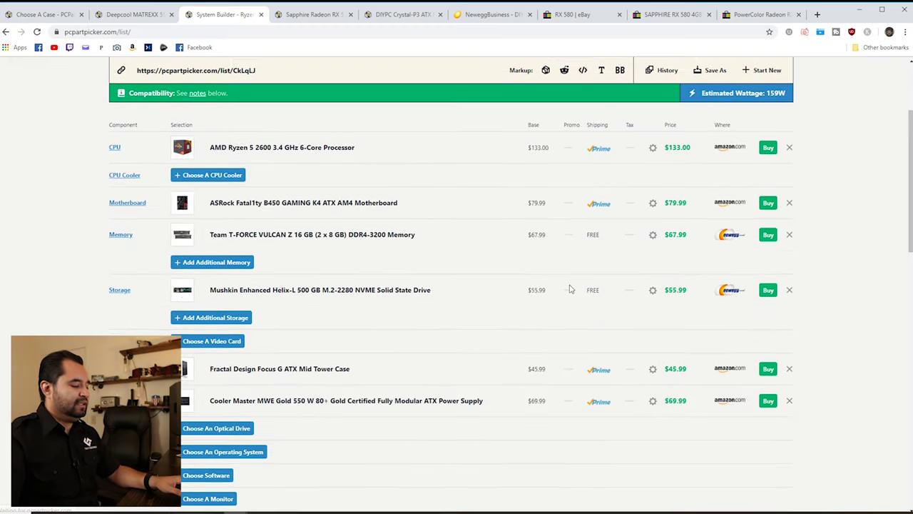
scroll(561, 298, down, 4)
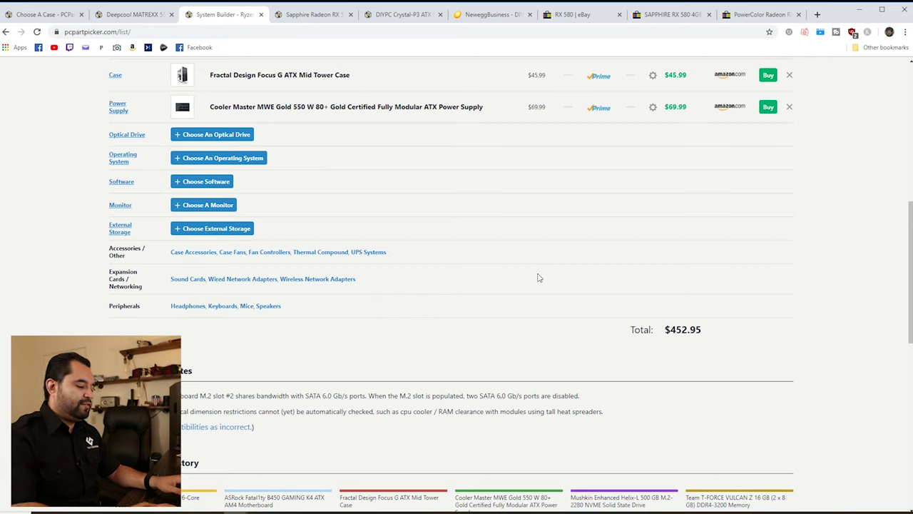
Step: Compute 452.95 + 119.95 = 572.9, plus 10 for 582.9, then close Calculator
key(super)
key(super)
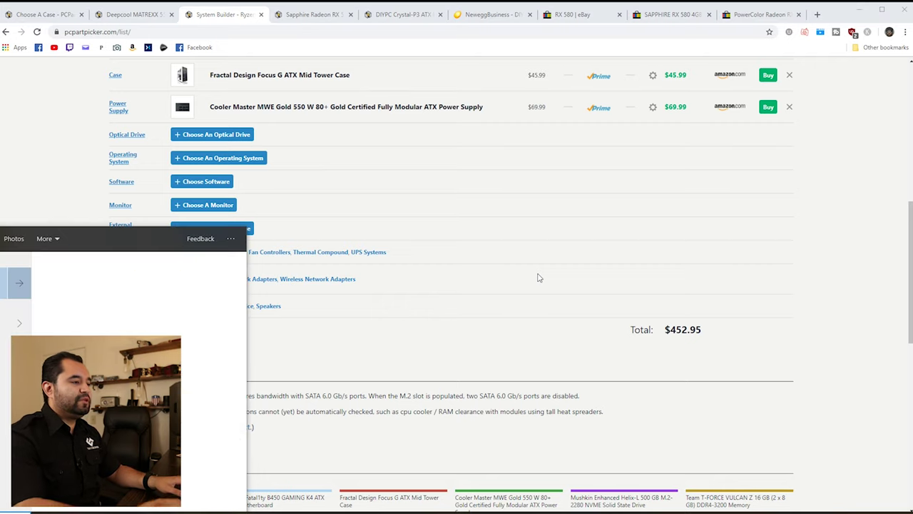
key(Return)
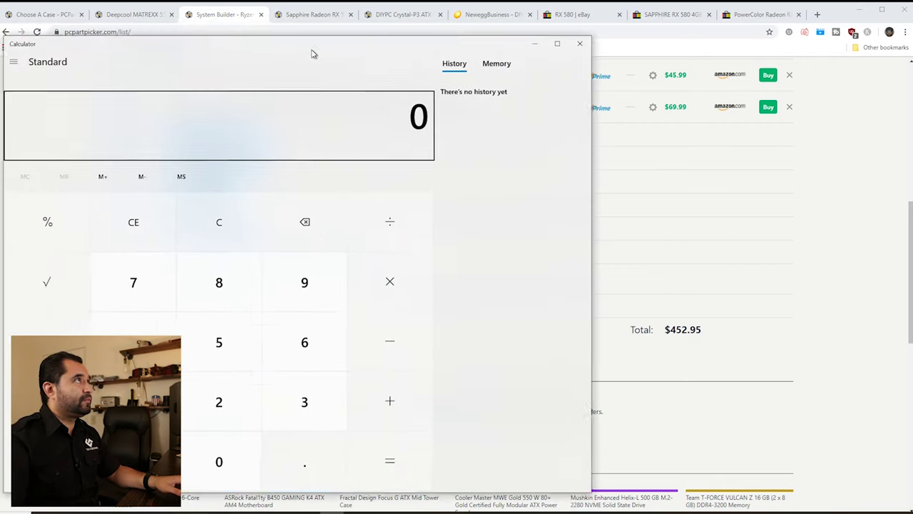
text(452.9)
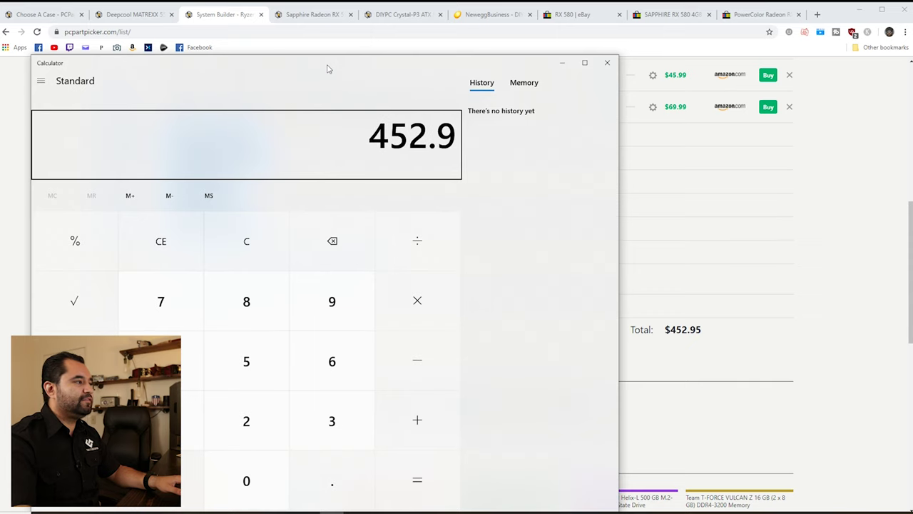
text(5)
click(682, 16)
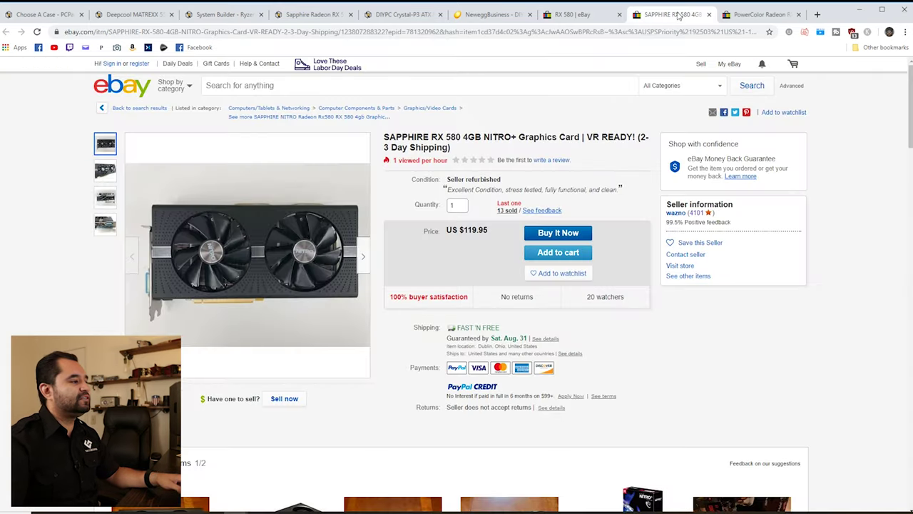
key(alt+Tab)
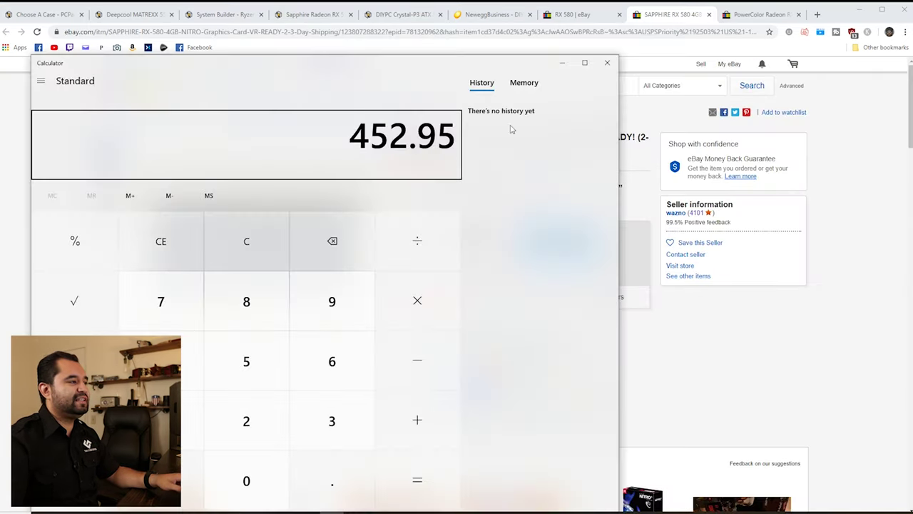
text(+119.)
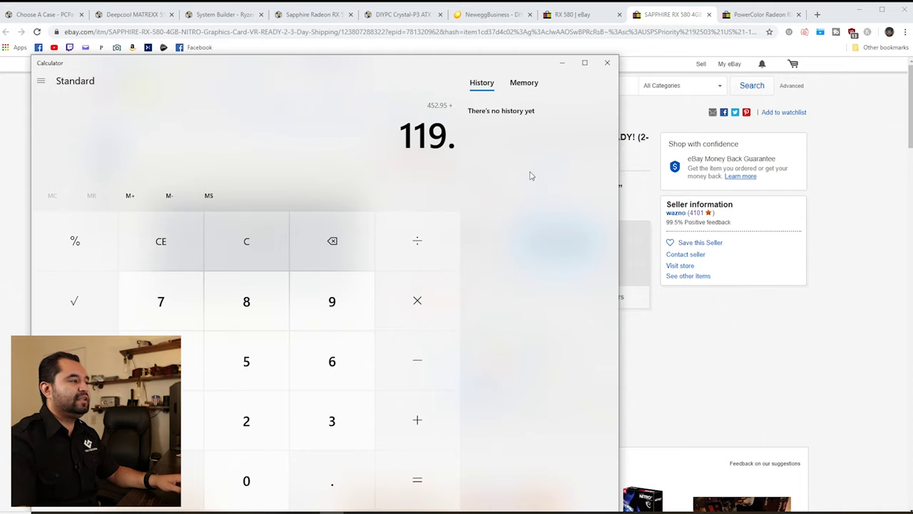
text(95)
key(Return)
text(-)
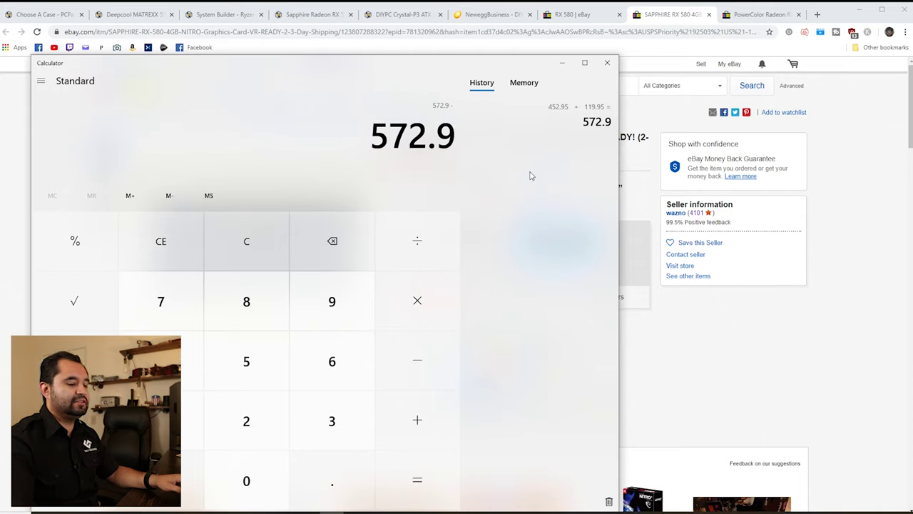
text(10)
key(Return)
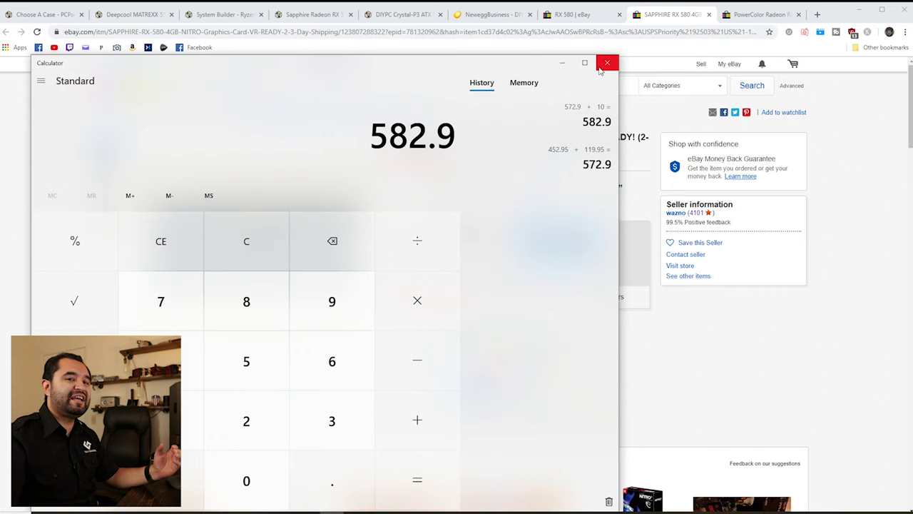
click(606, 63)
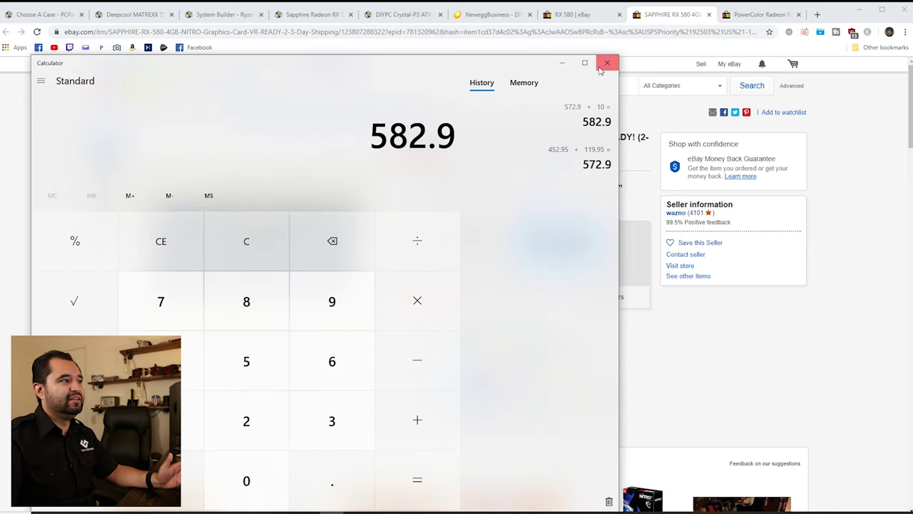